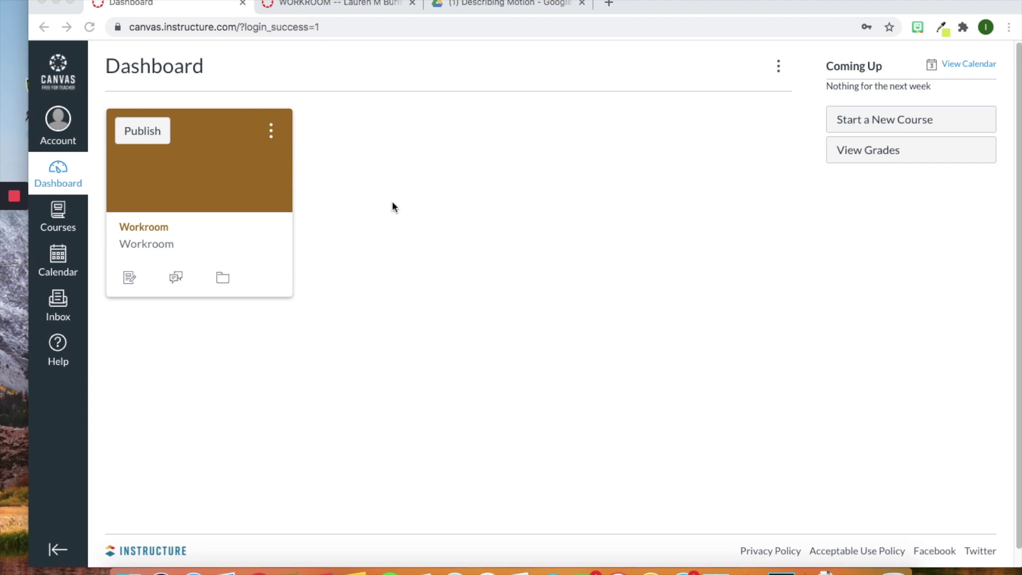
Open the Workroom course from its dashboard card to reach the Modules page
left_click(159, 228)
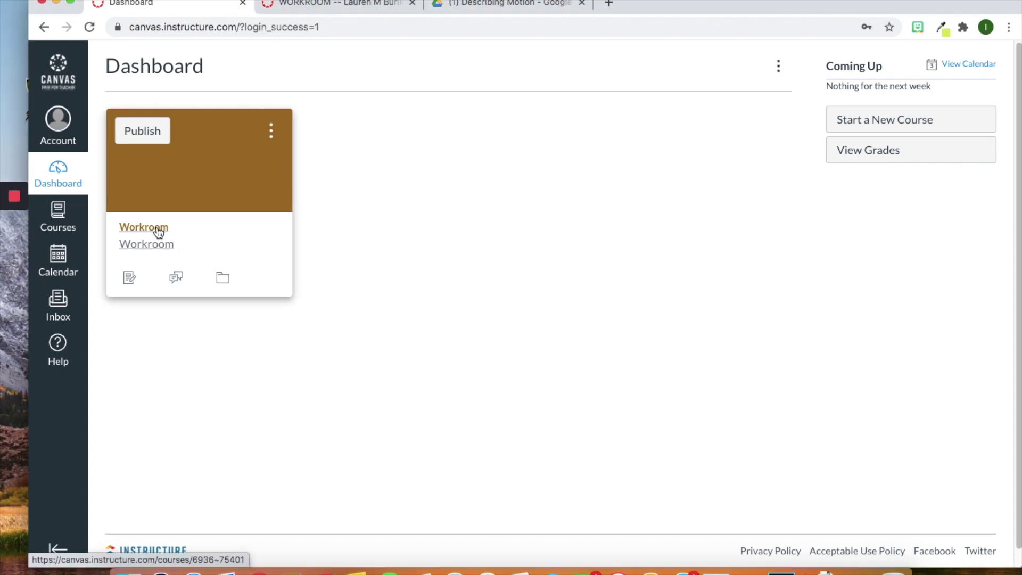
left_click(159, 229)
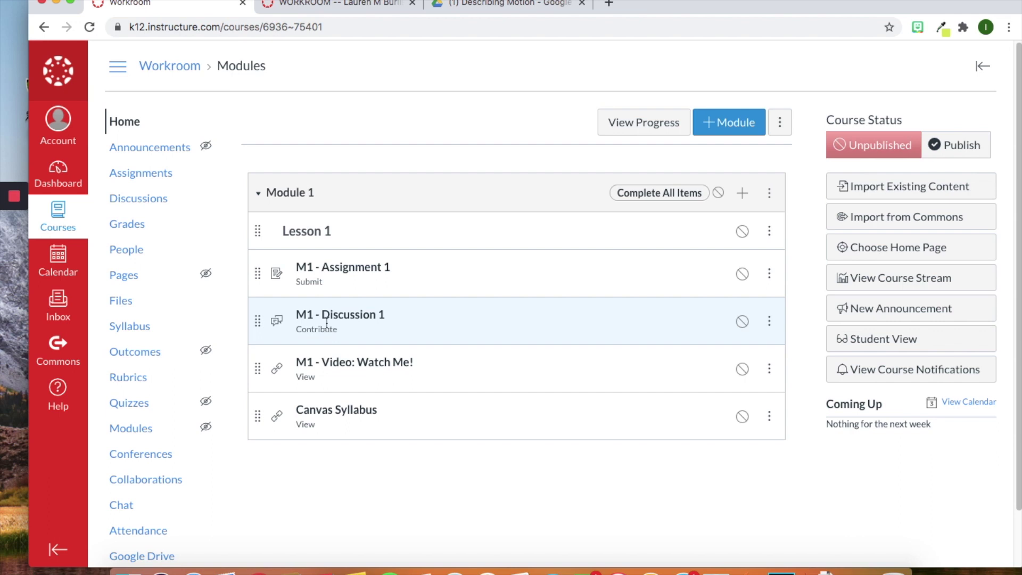
Open M1 - Assignment 1 from Module 1 and start editing it
left_click(334, 274)
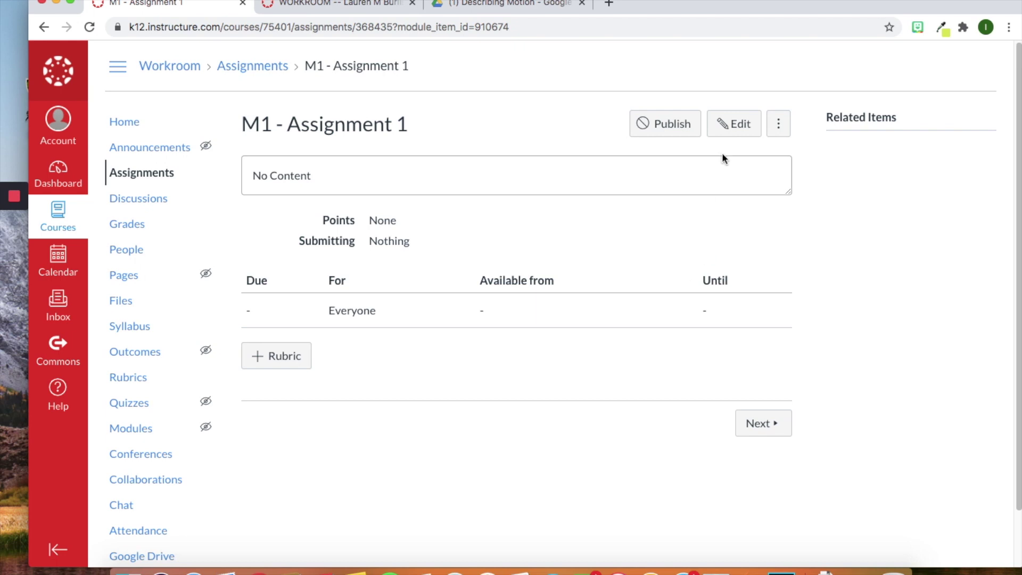
left_click(725, 133)
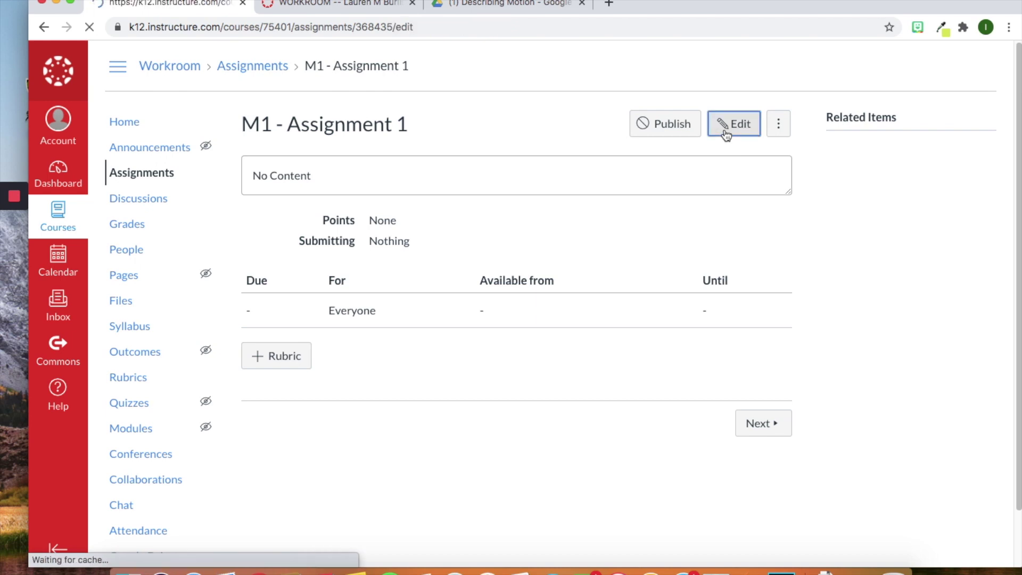
Put the caret in the empty description editor and show the More External Tools list
scroll(140, 121, "up", 5)
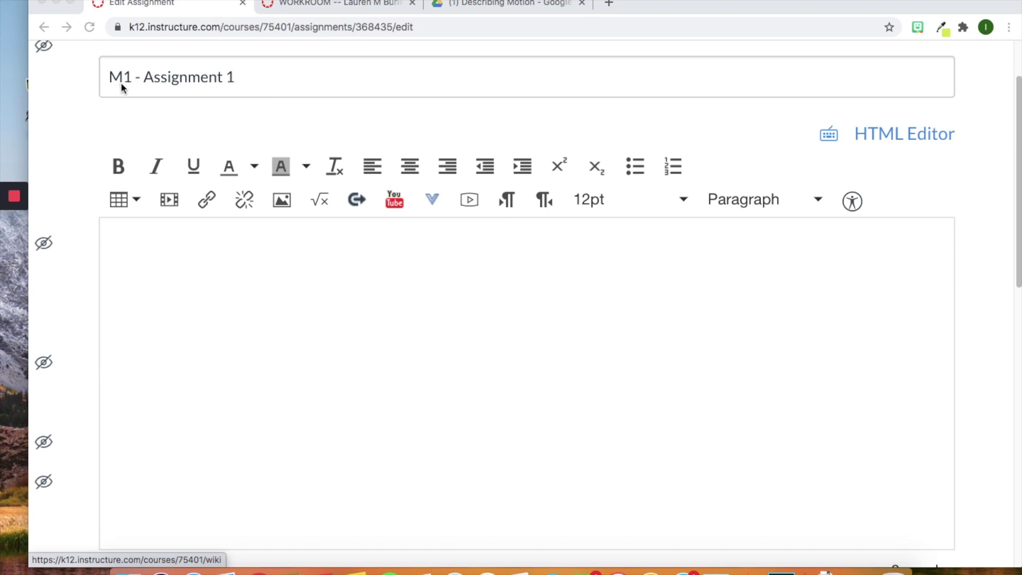
scroll(230, 221, "down", 2)
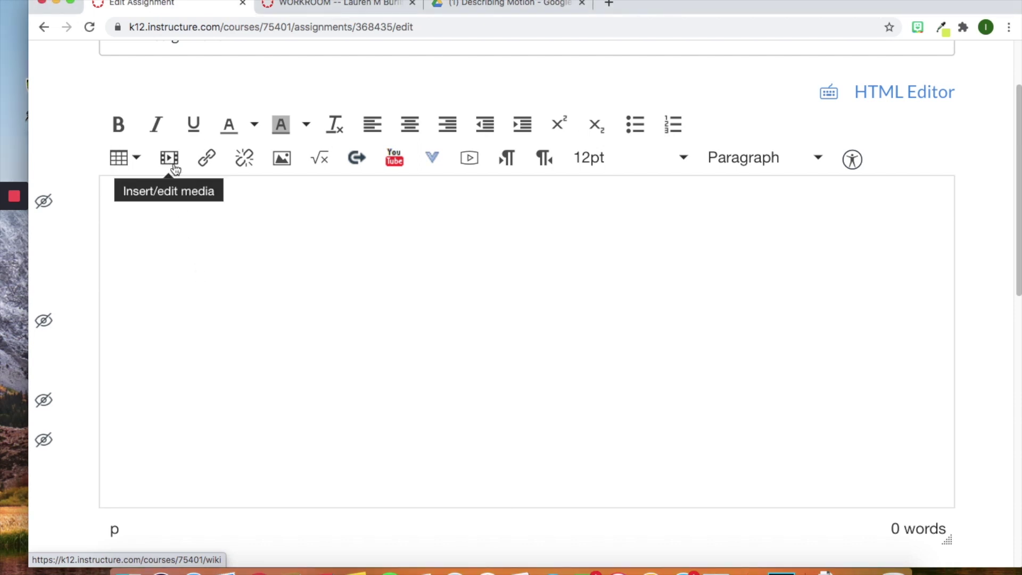
left_click(300, 253)
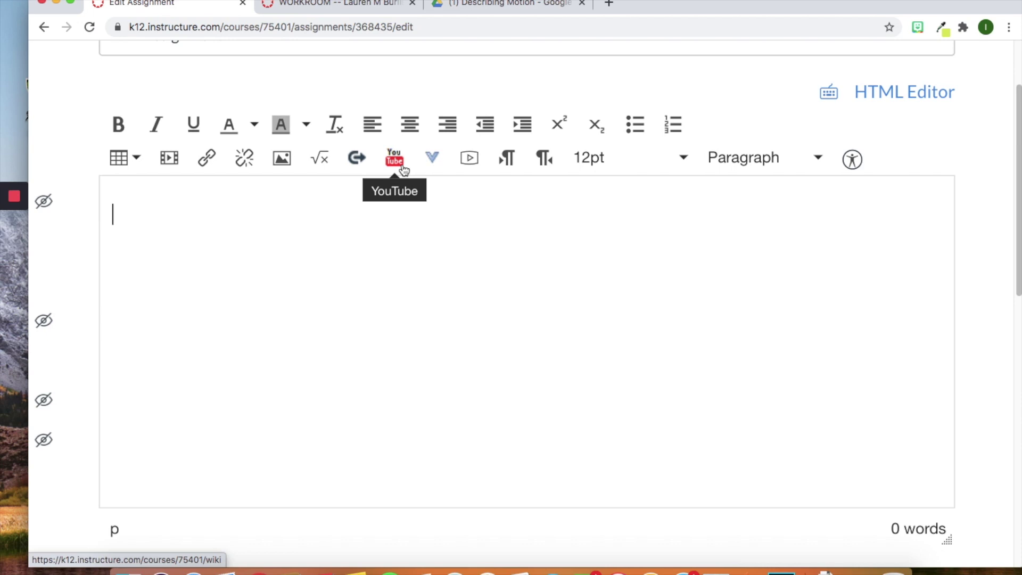
left_click(434, 158)
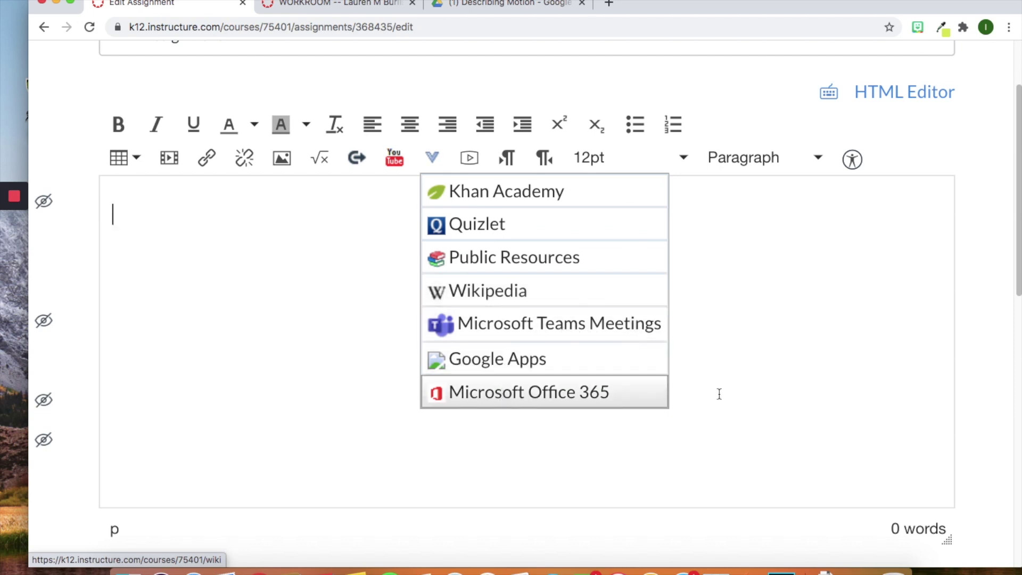
left_click(789, 378)
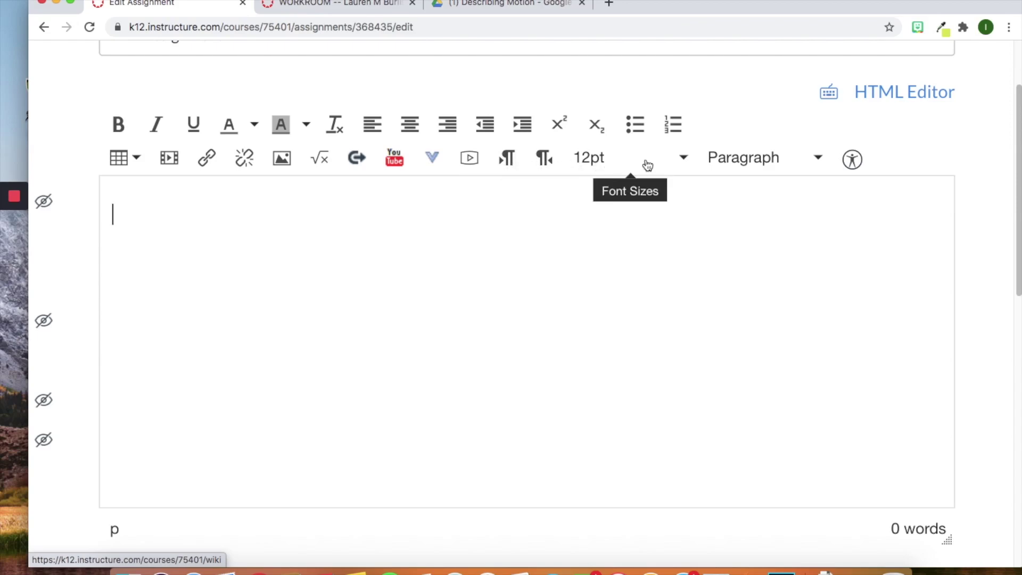
left_click(682, 160)
left_click(683, 166)
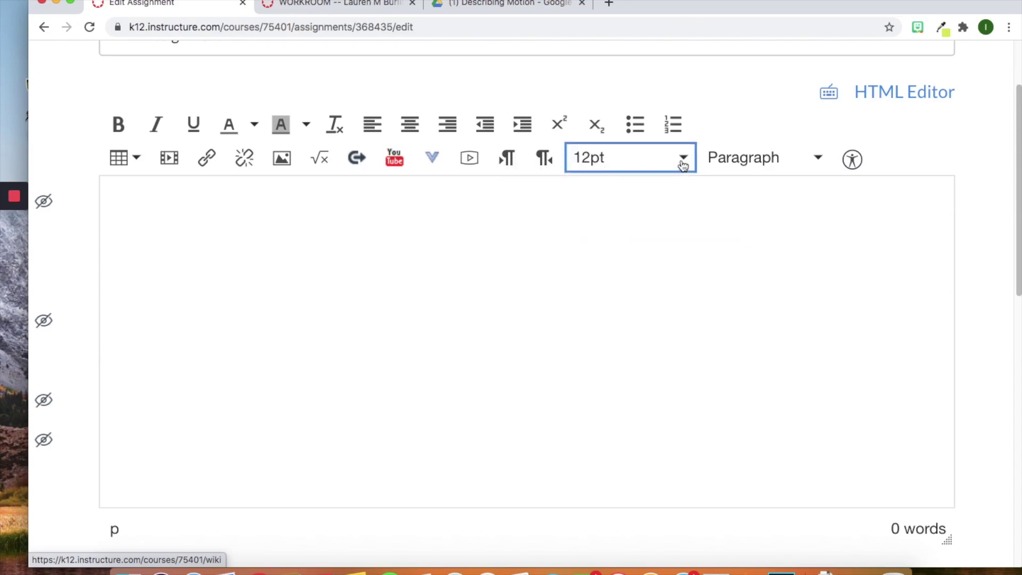
left_click(767, 159)
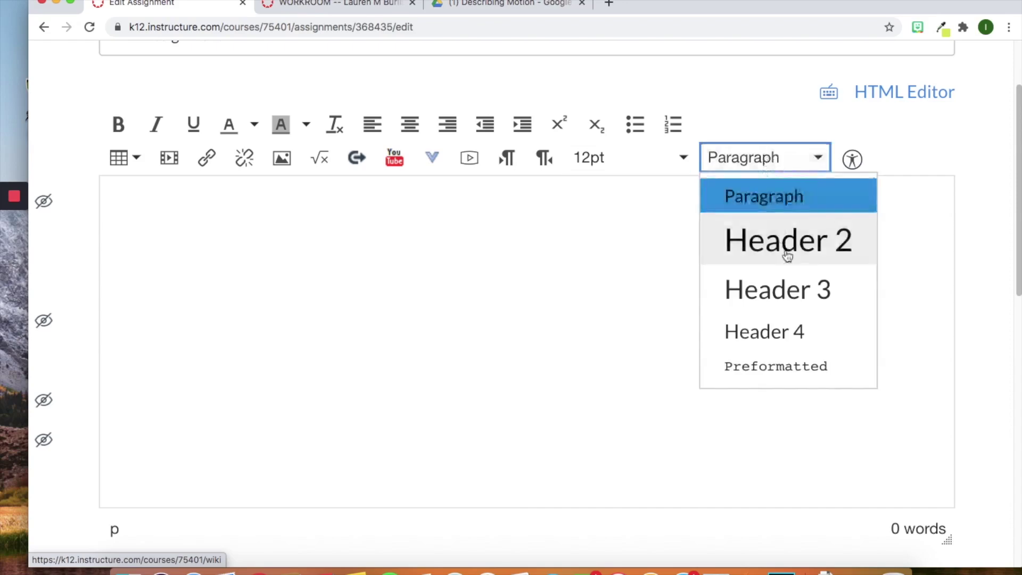
left_click(765, 159)
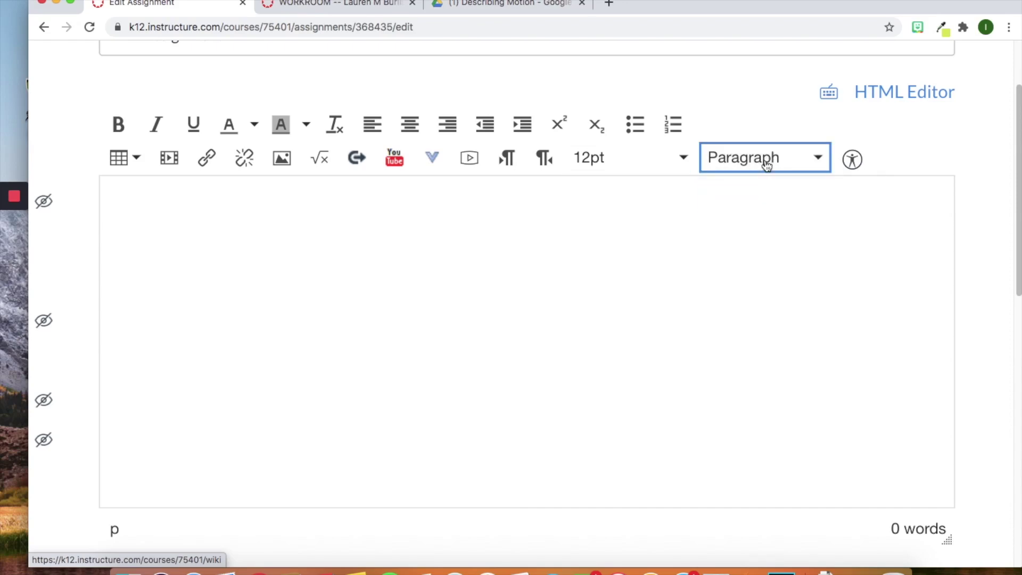
scroll(638, 447, "right", 2)
scroll(639, 447, "down", 1)
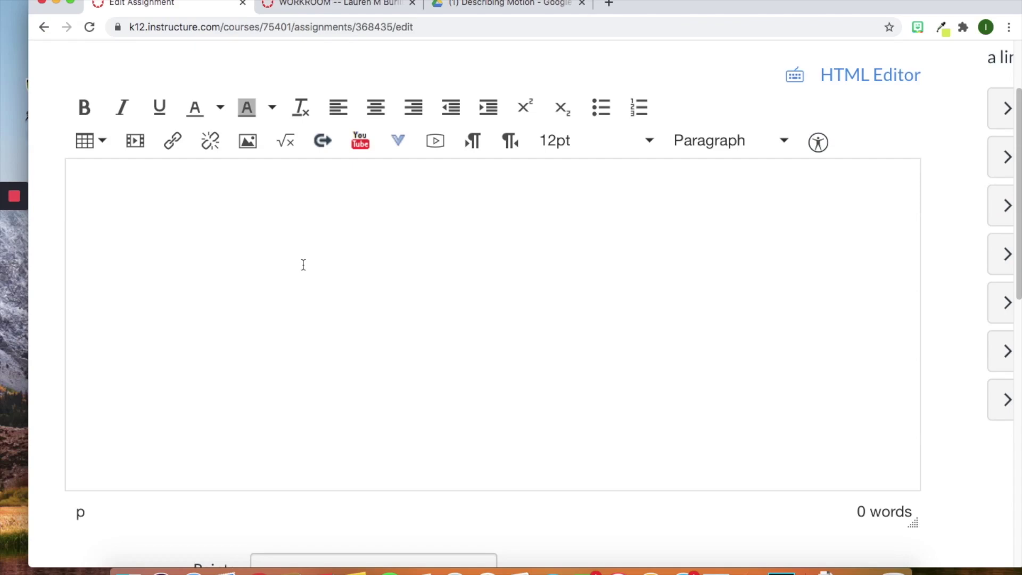
Write 'Directions:' followed by a sentence to complete the attached document before returning to submit
type("Directions:")
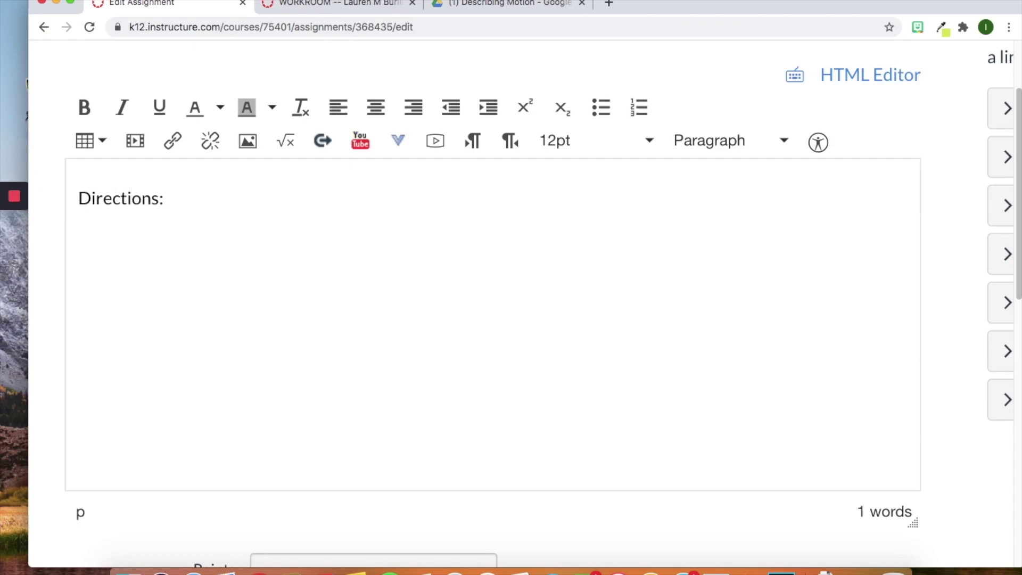
key("Return")
type("Open the docum")
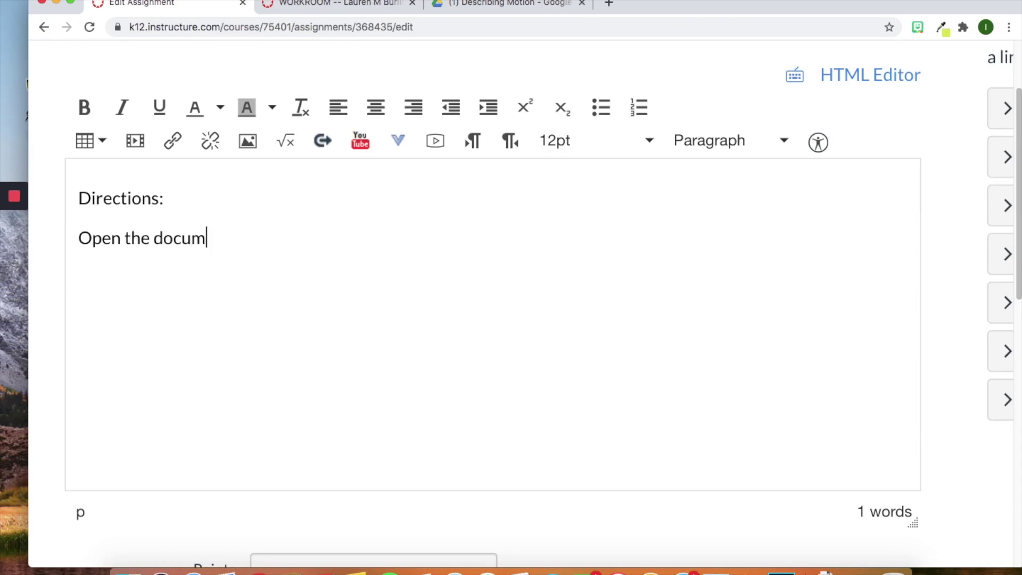
type("ent that is as")
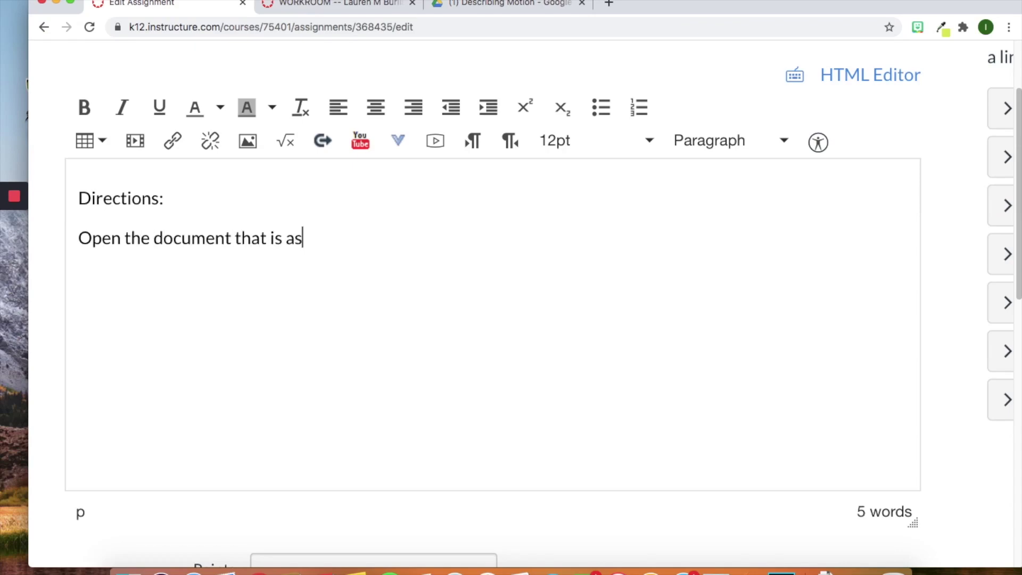
key("BackSpace")
type("ttached bel")
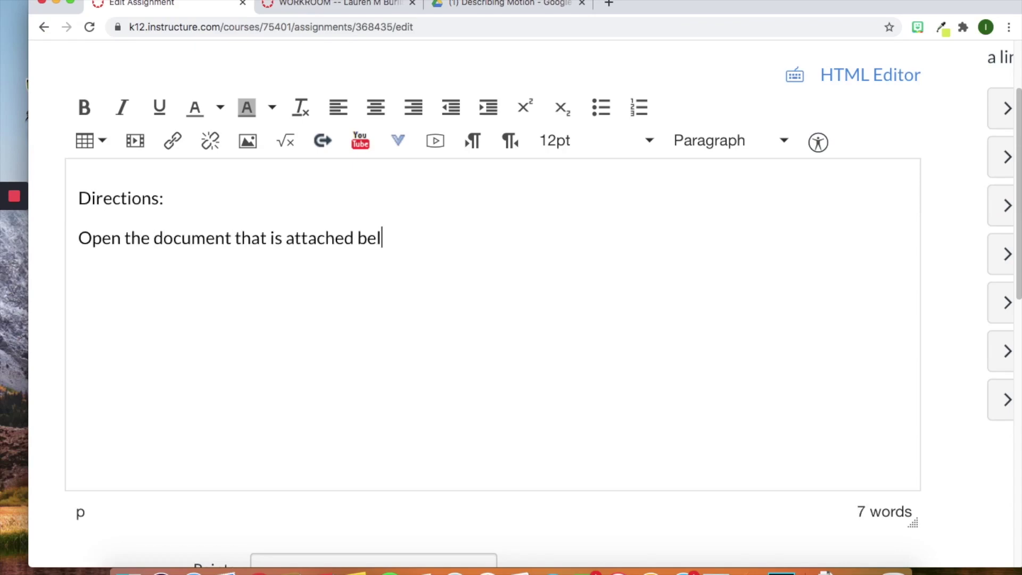
type("ow. Make")
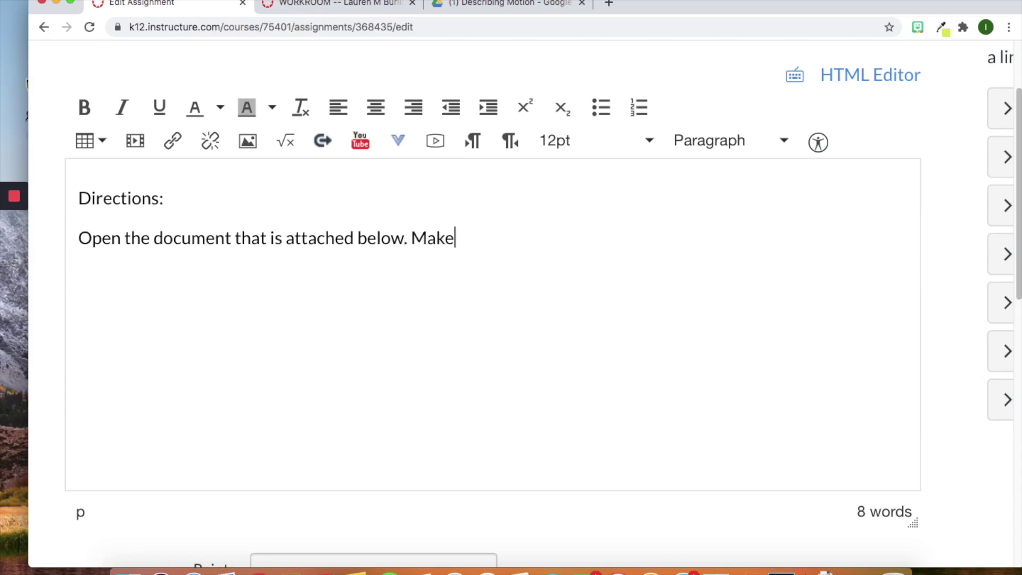
type(" sure you com")
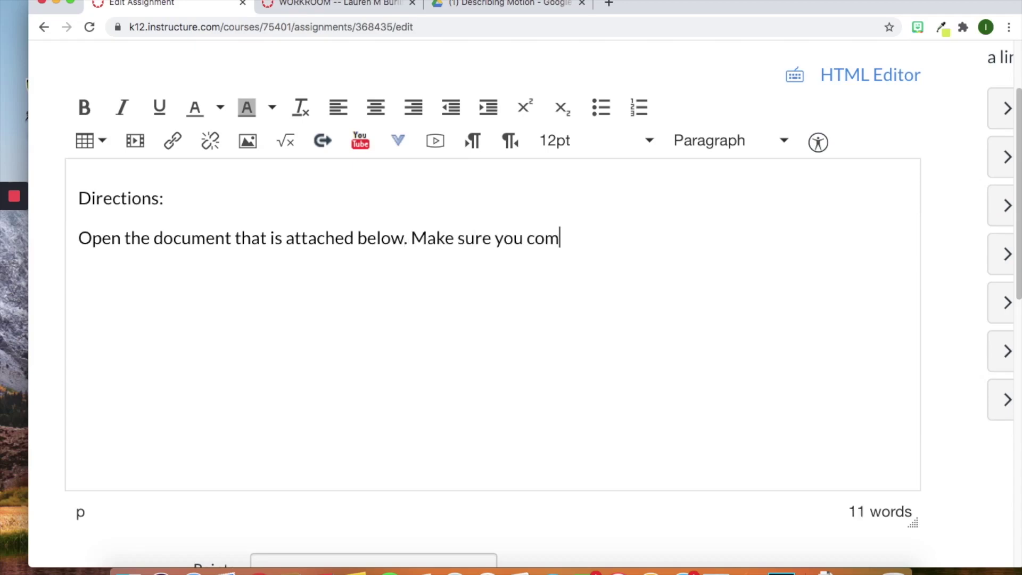
type("plete the documentb")
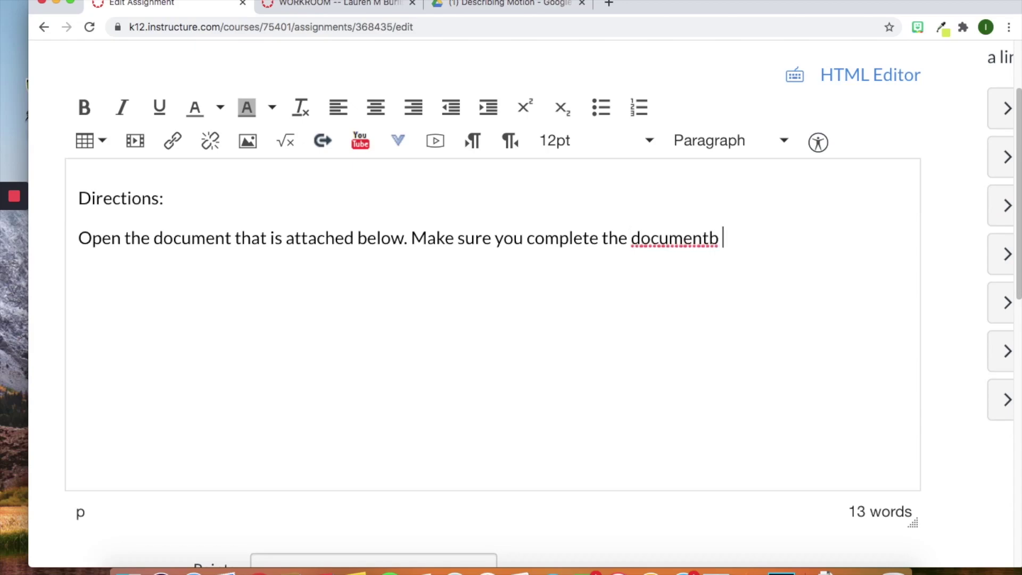
key("BackSpace")
type(", beca")
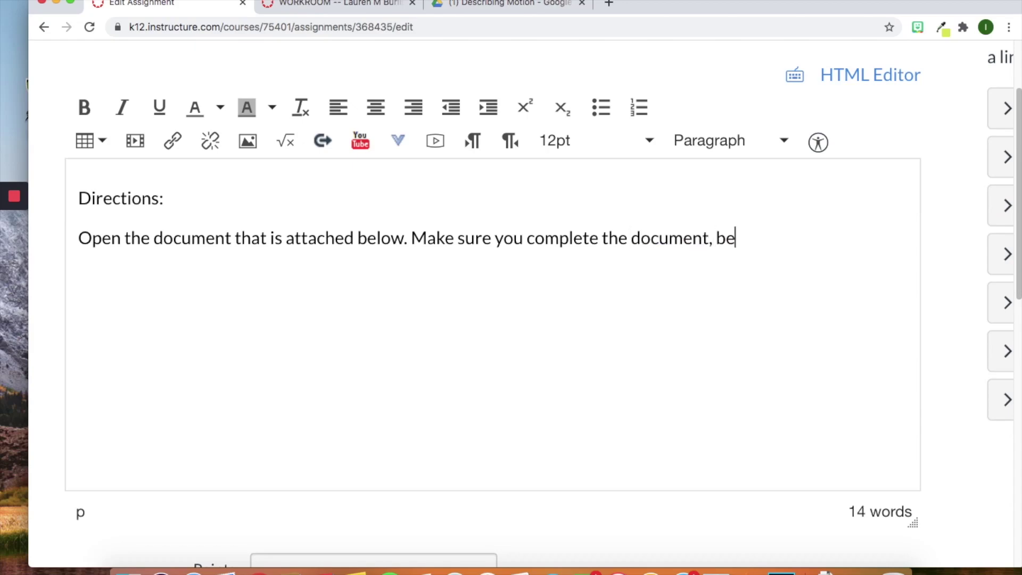
key("BackSpace")
key("BackSpace")
type("fore you retu")
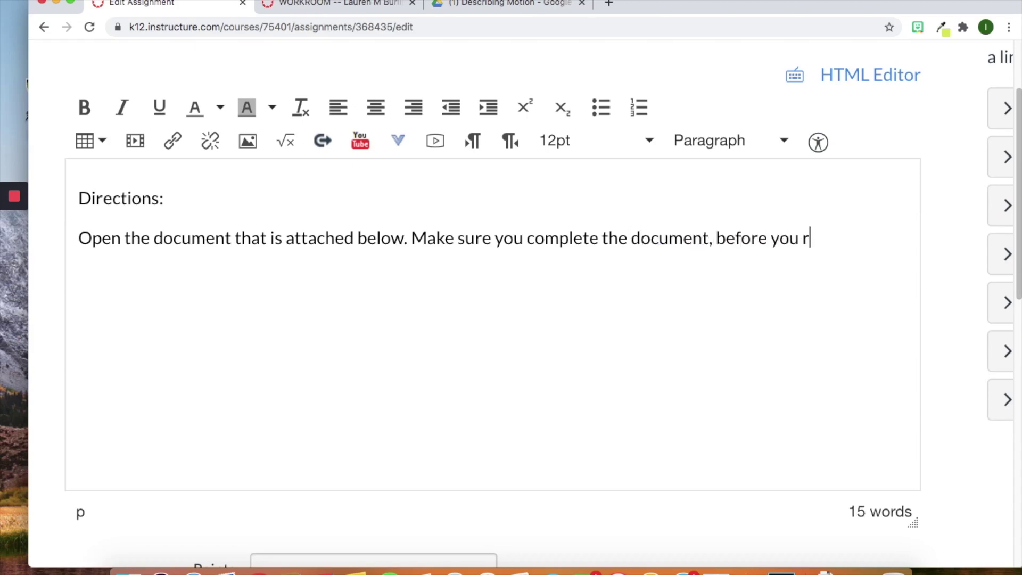
key("BackSpace")
type("turn to your Can")
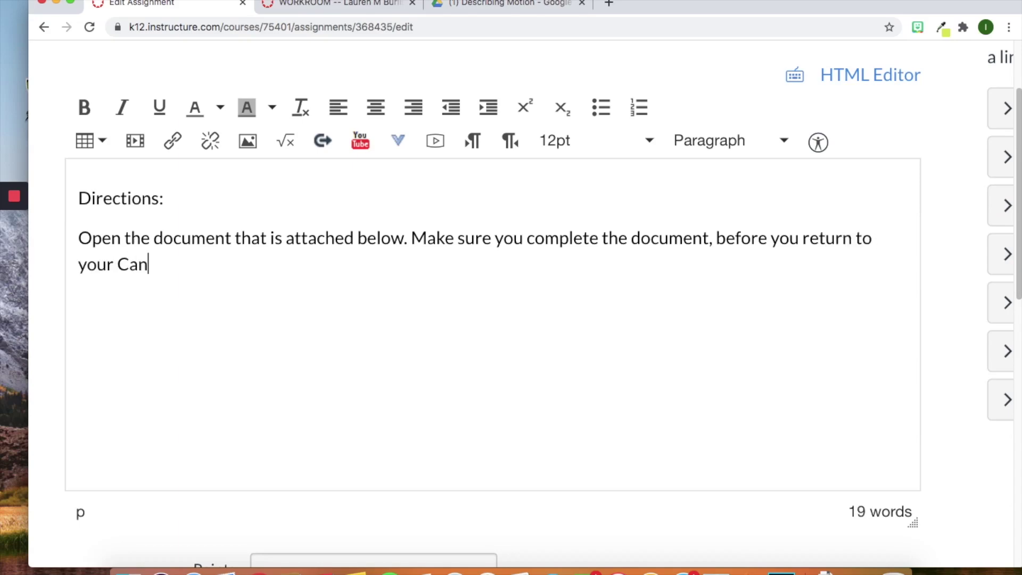
type("vas assignment, to s")
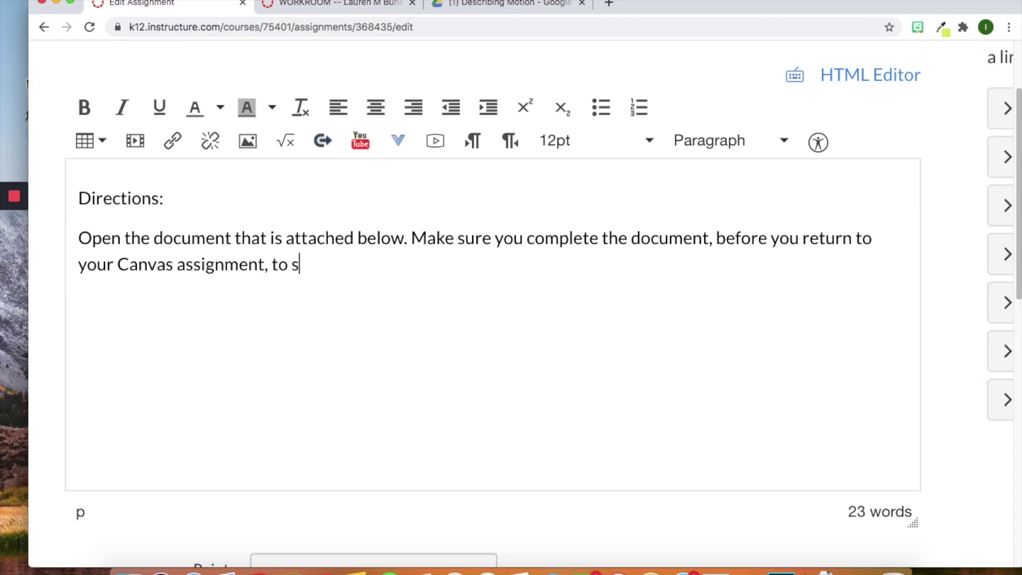
key("BackSpace")
type("submit.")
Set the assignment's Points value to 15
scroll(319, 358, "down", 2)
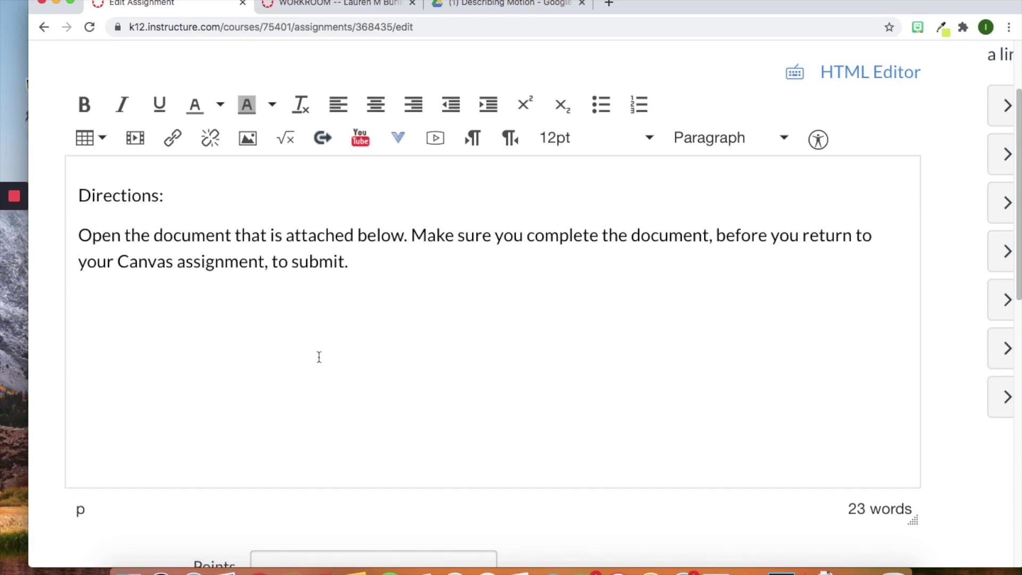
scroll(319, 356, "down", 5)
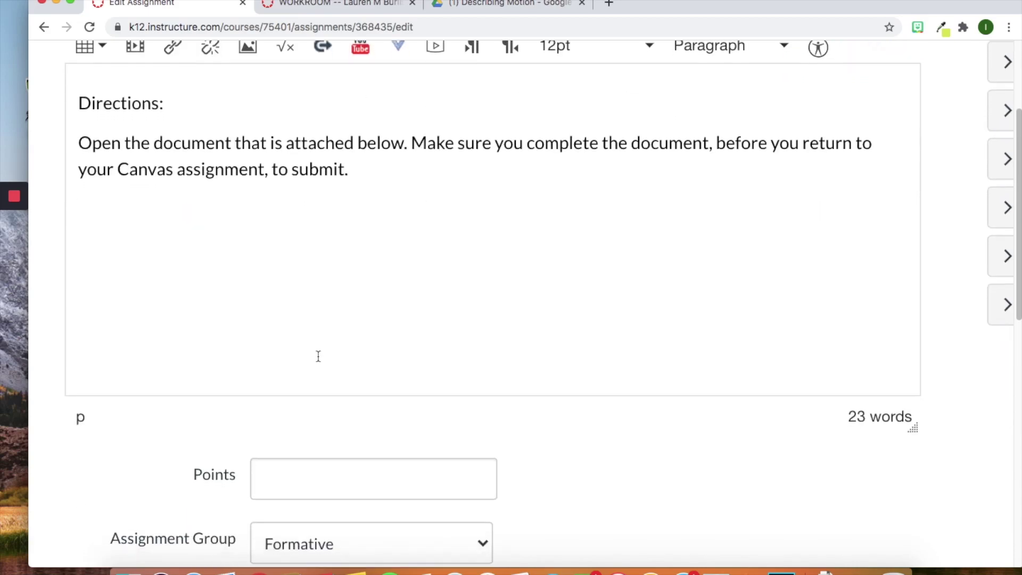
scroll(317, 353, "down", 1)
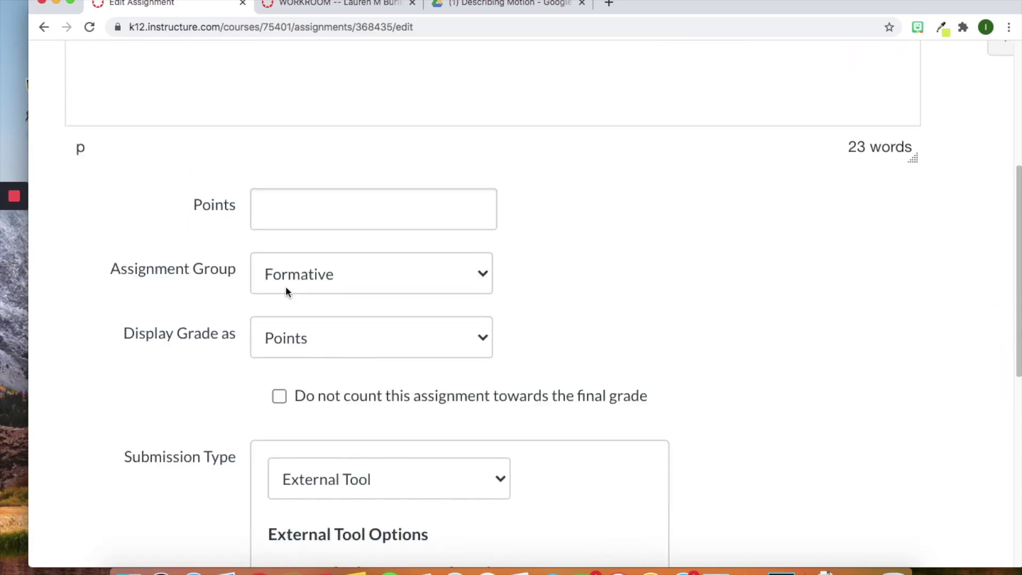
left_click(225, 211)
left_click(272, 210)
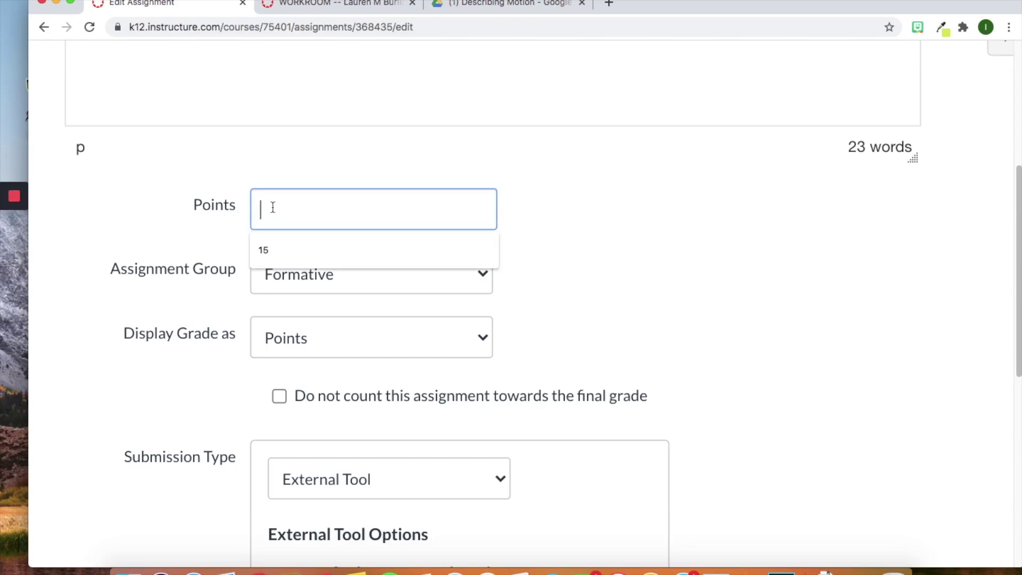
left_click(276, 253)
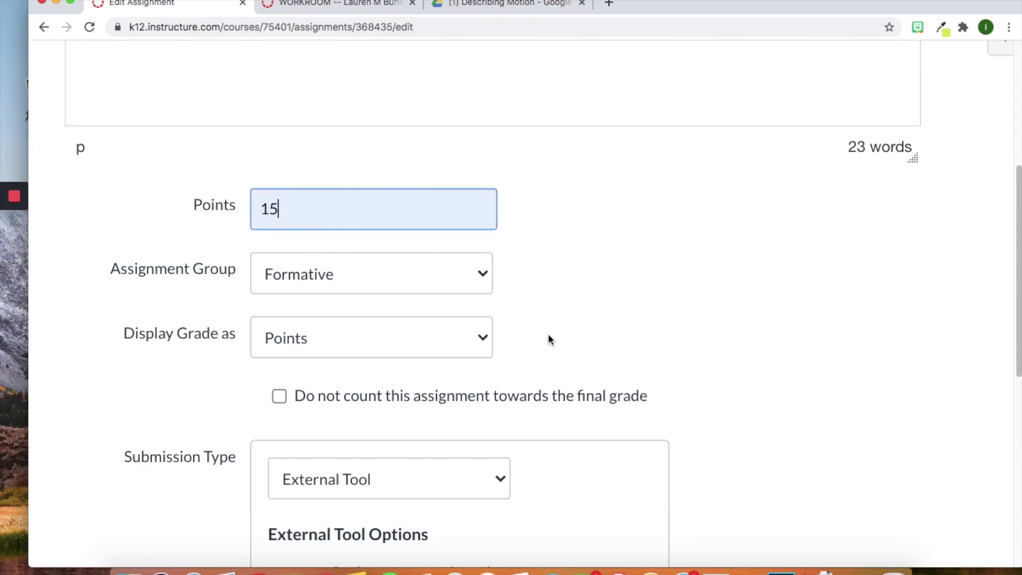
left_click(559, 290)
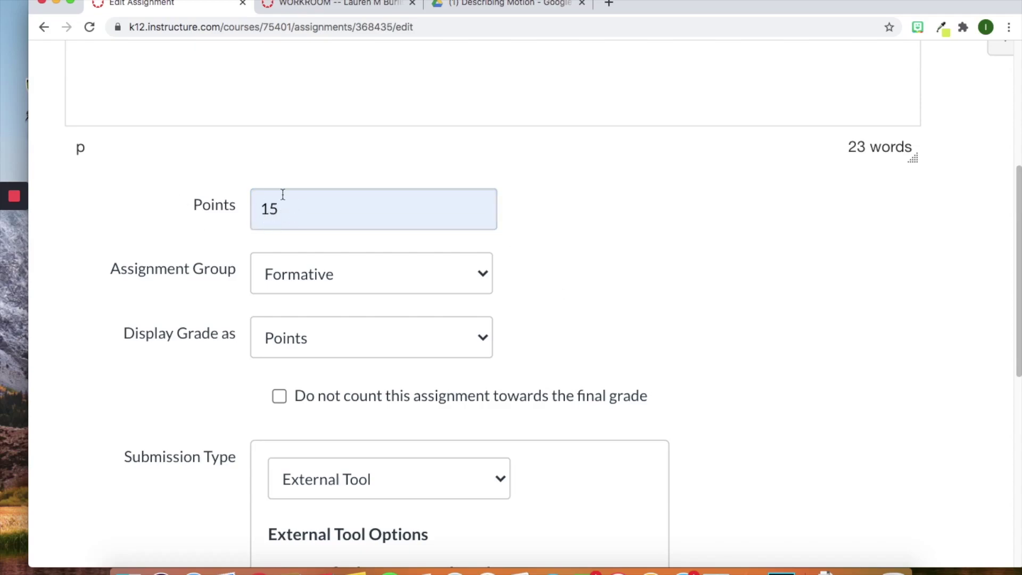
scroll(535, 287, "down", 1)
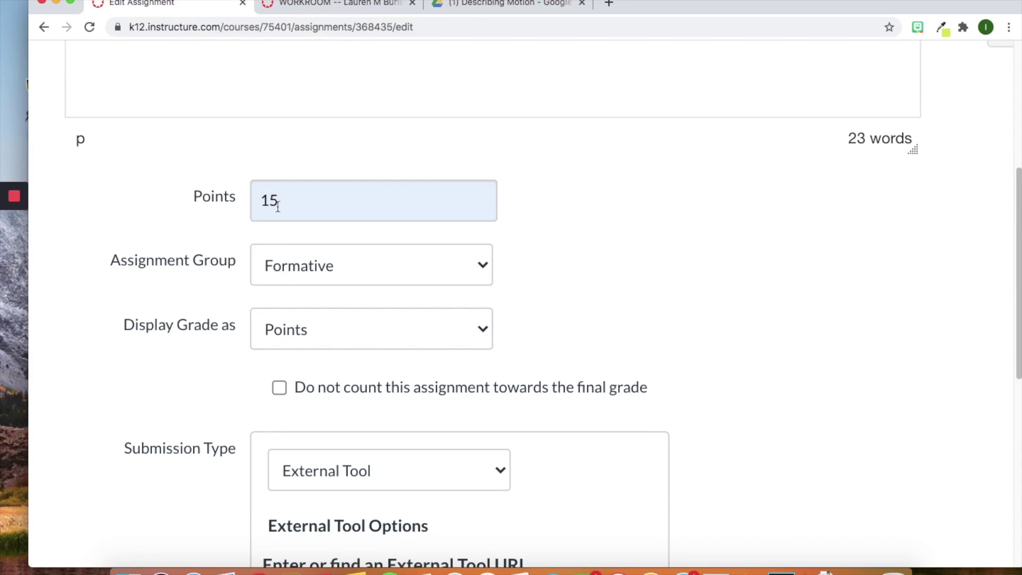
left_click_drag(260, 203, 541, 207)
left_click(445, 297)
Move the assignment from the Formative to the Summative assignment group
left_click(301, 278)
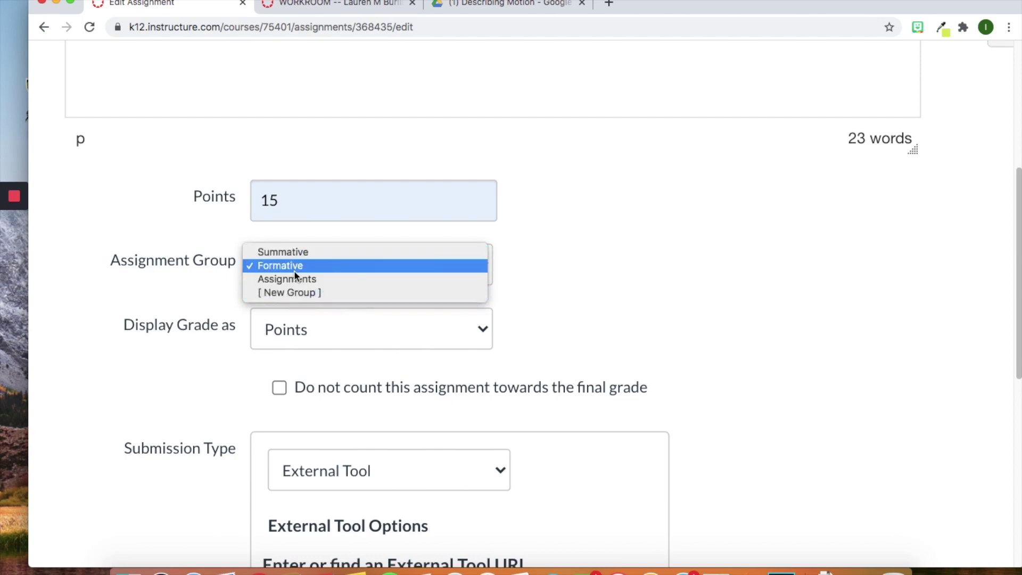
left_click(294, 265)
left_click(293, 256)
left_click(294, 256)
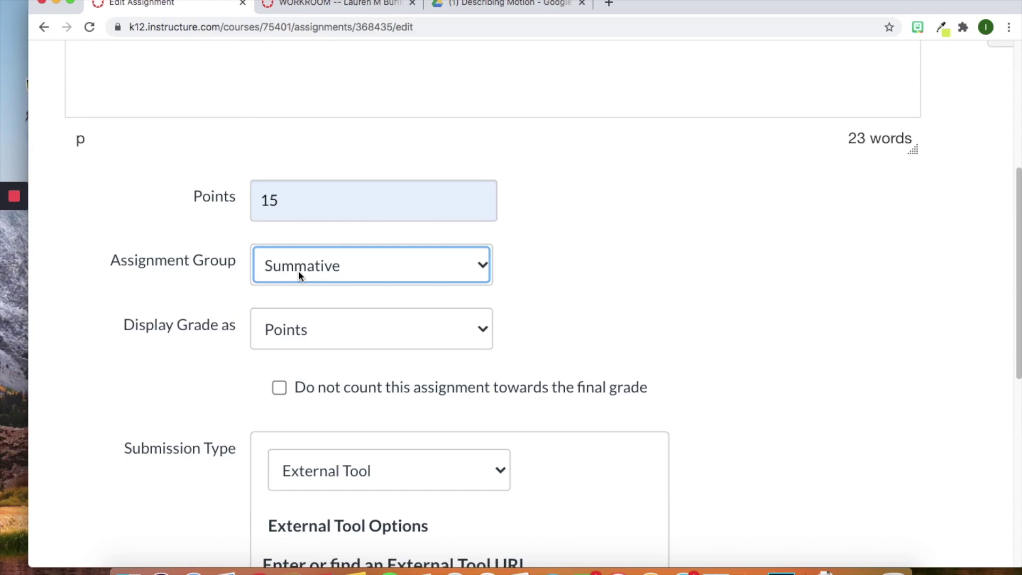
left_click(298, 272)
Start a new assignment group and name it MS-PS2-2
left_click(291, 305)
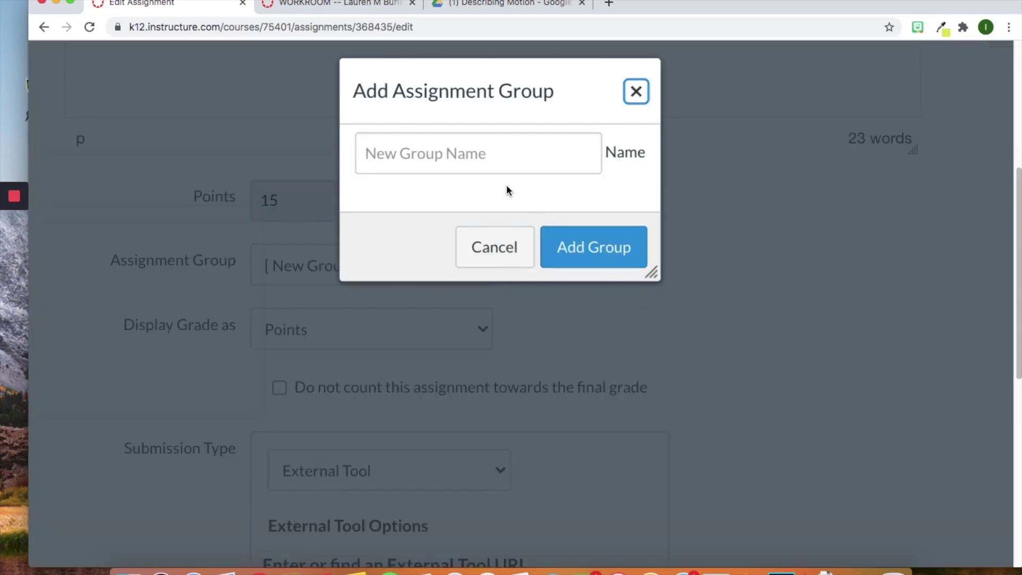
left_click(498, 160)
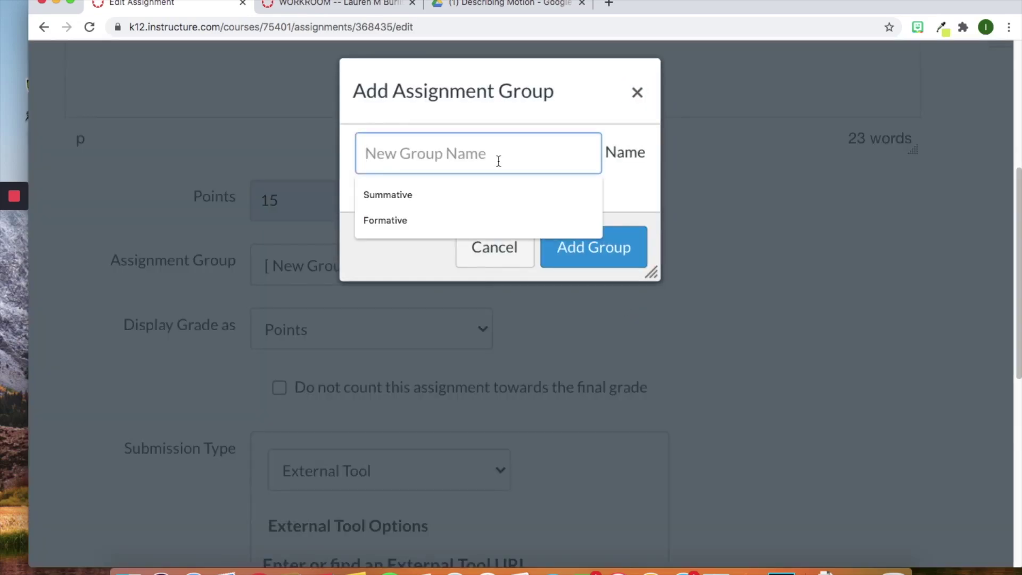
type("Math")
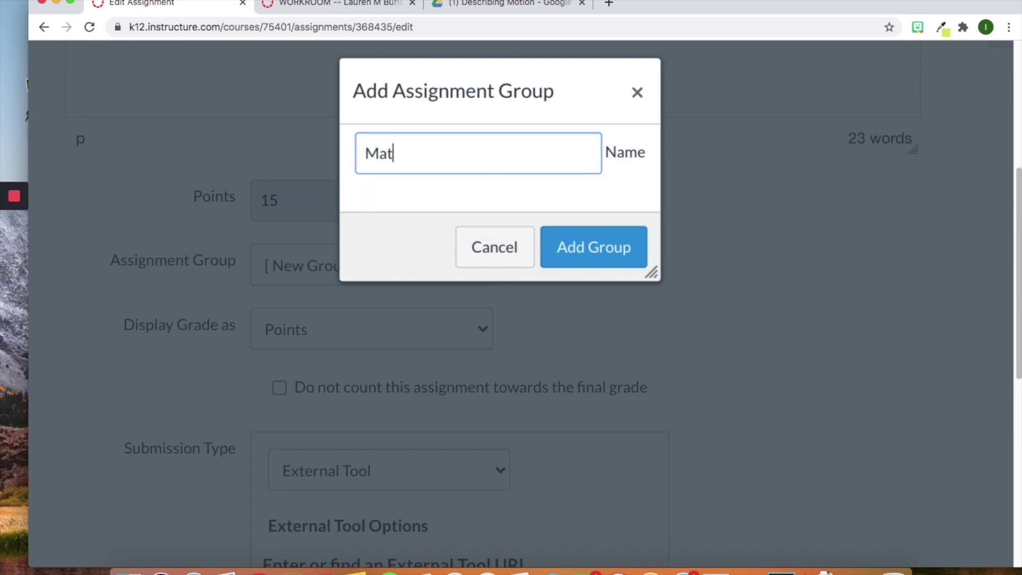
key("BackSpace")
key("BackSpace")
key("BackSpace")
key("BackSpace")
key("BackSpace")
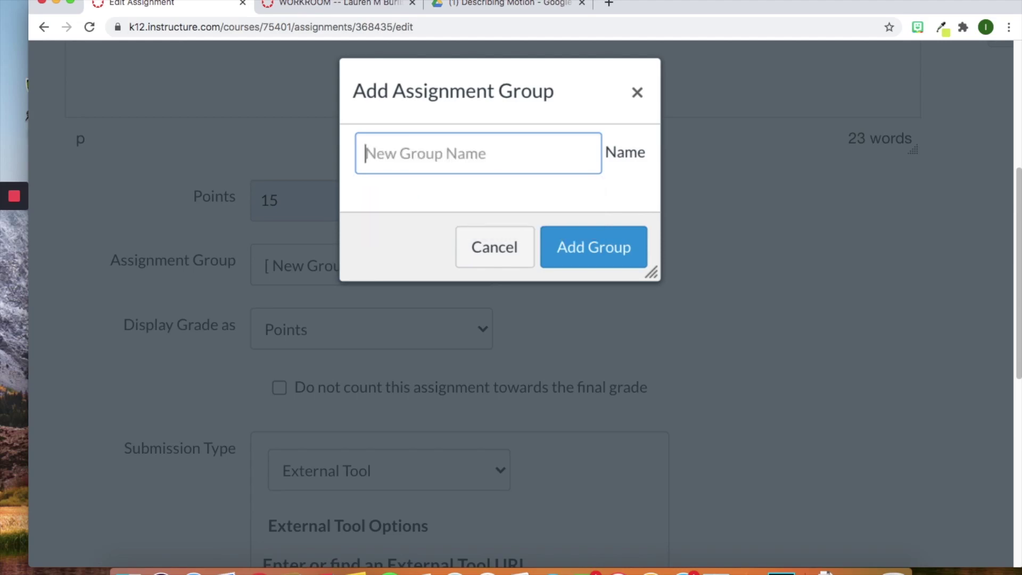
type("MS-")
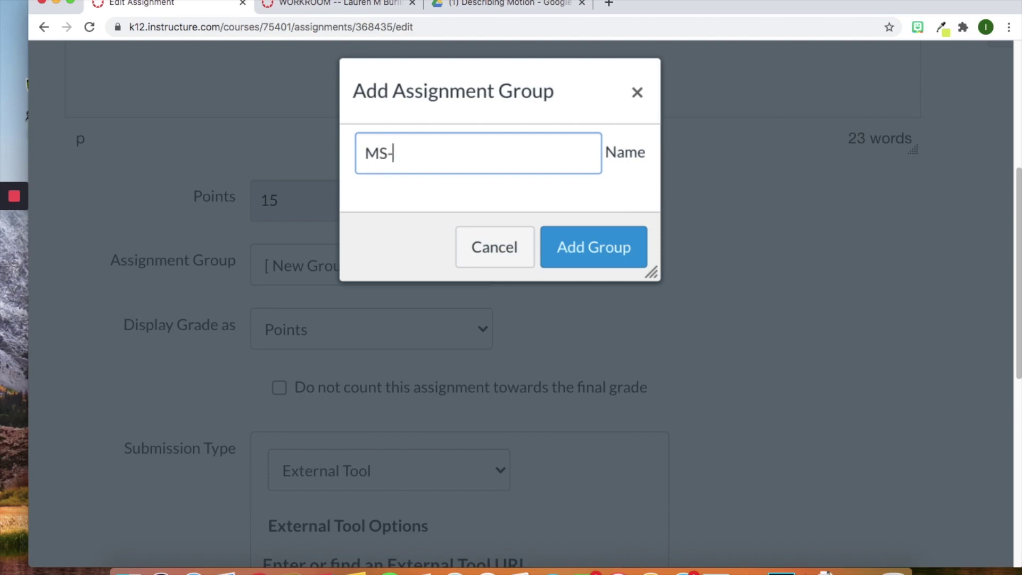
type("PS2-2")
Erase the MS-PS2-2 name and cancel the new assignment group
key("super+Left")
left_click(398, 152, "shift")
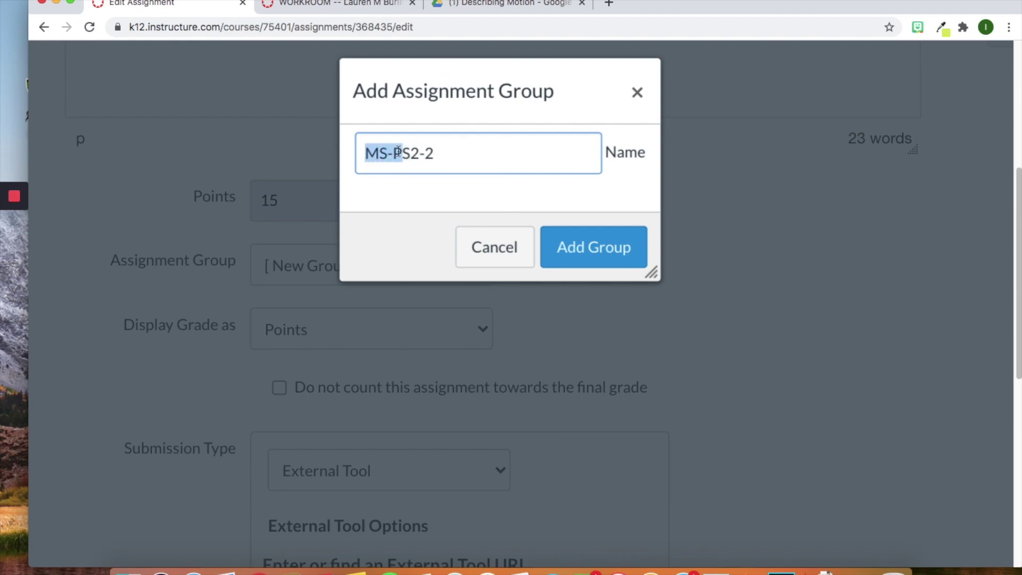
left_click_drag(399, 152, 515, 158)
key("BackSpace")
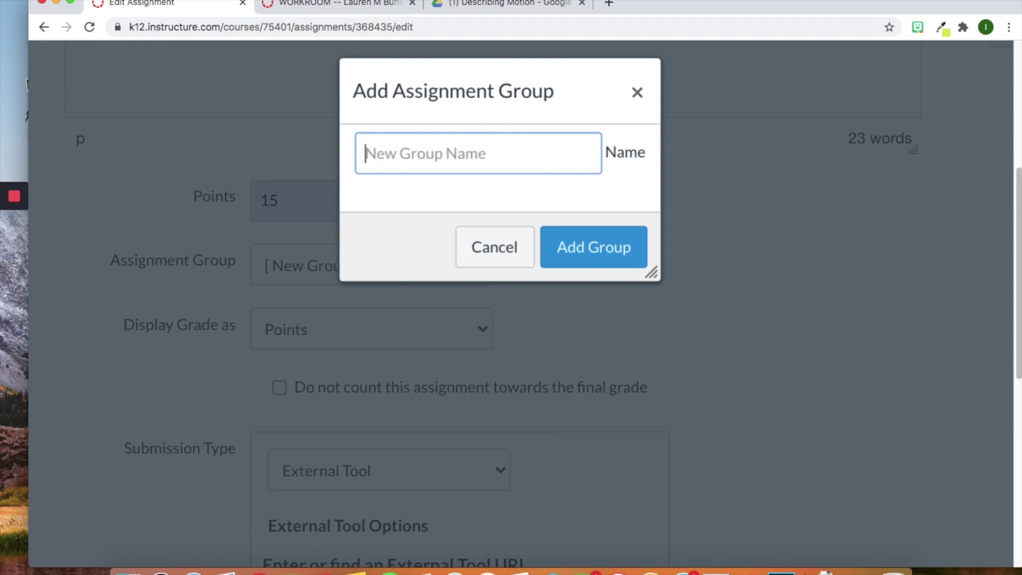
left_click(490, 251)
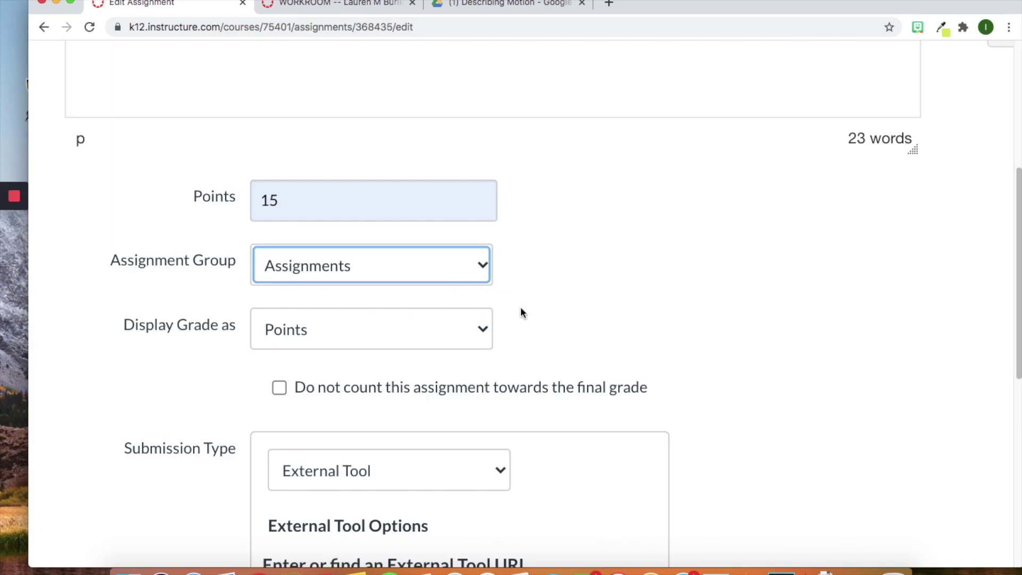
left_click(521, 312)
scroll(532, 285, "down", 2)
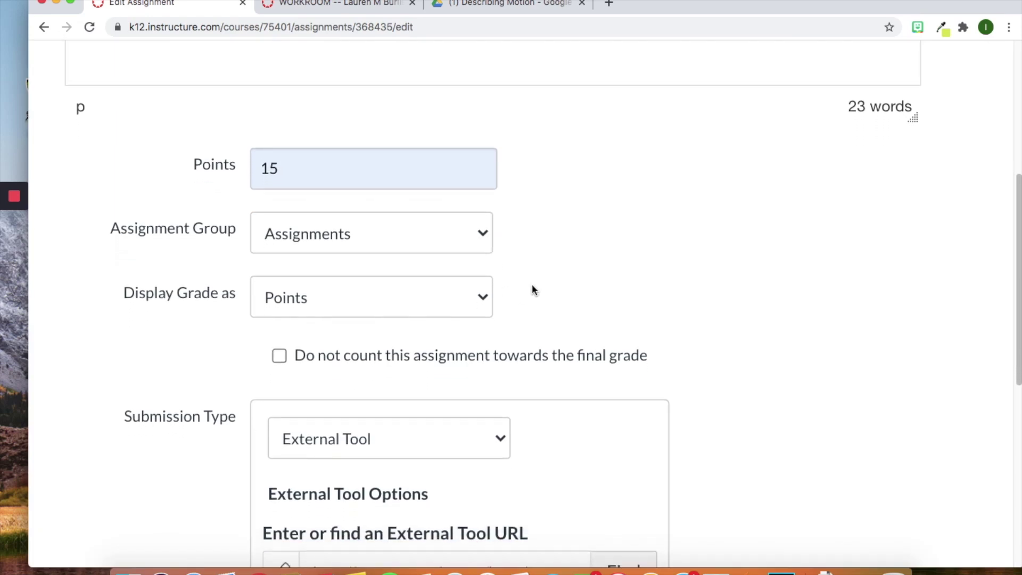
scroll(532, 286, "down", 3)
left_click(295, 210)
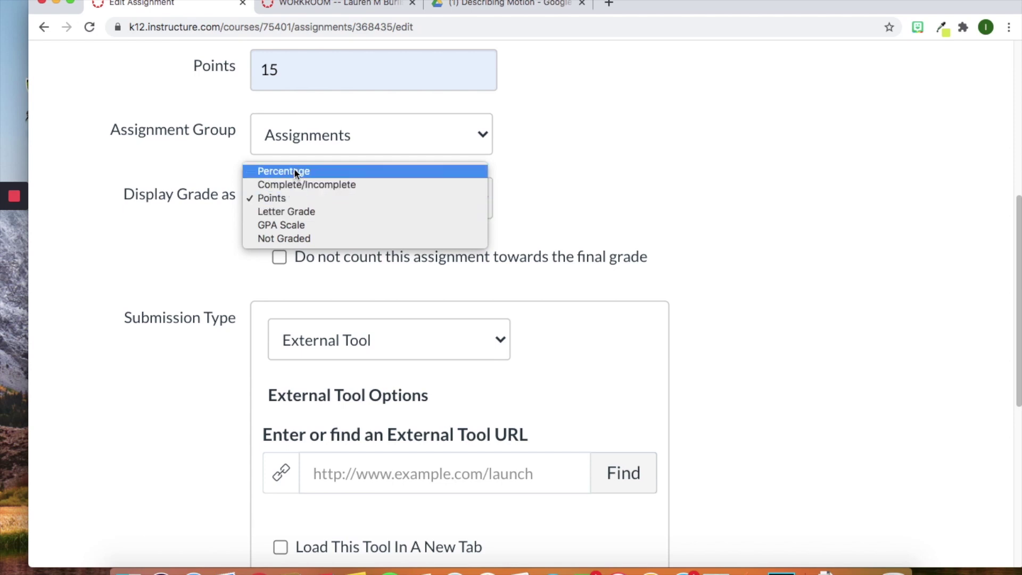
left_click(305, 201)
scroll(346, 232, "down", 1)
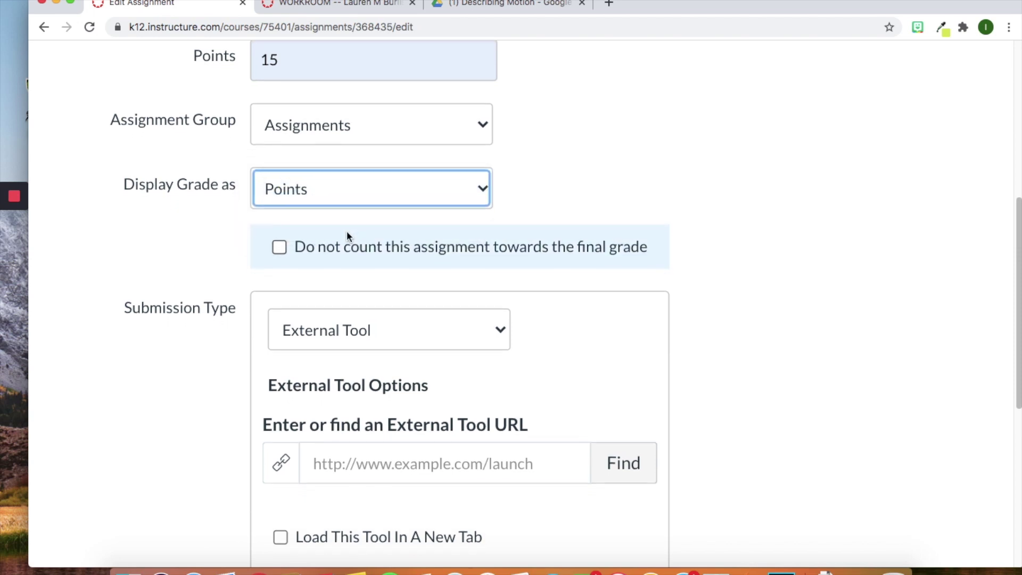
scroll(347, 231, "down", 1)
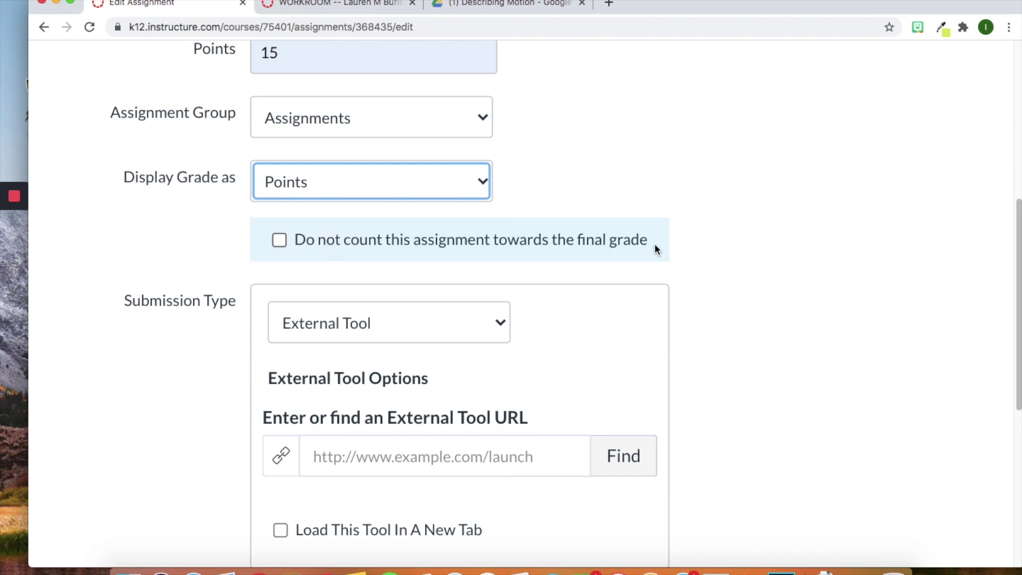
scroll(663, 244, "down", 2)
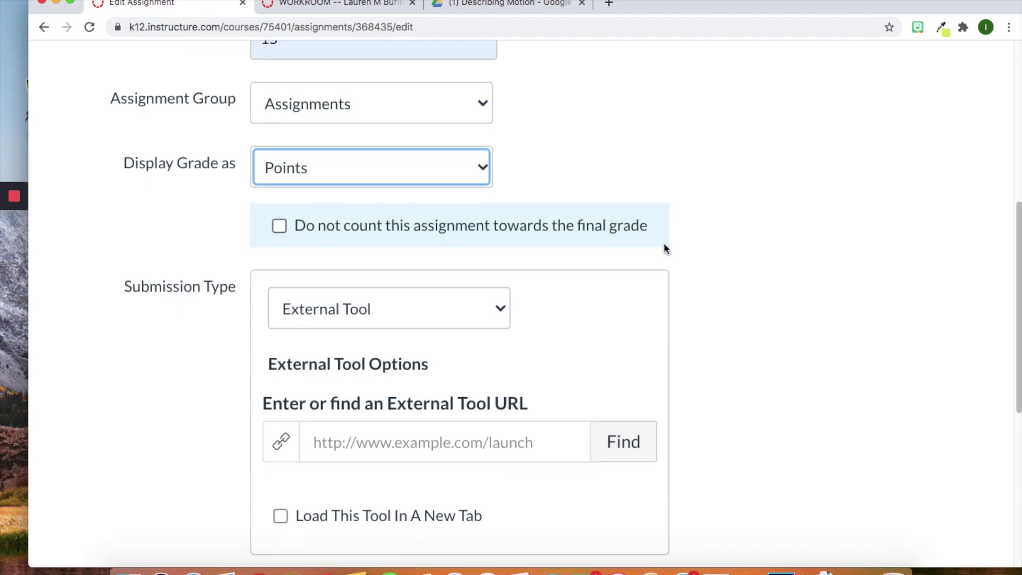
scroll(595, 269, "down", 5)
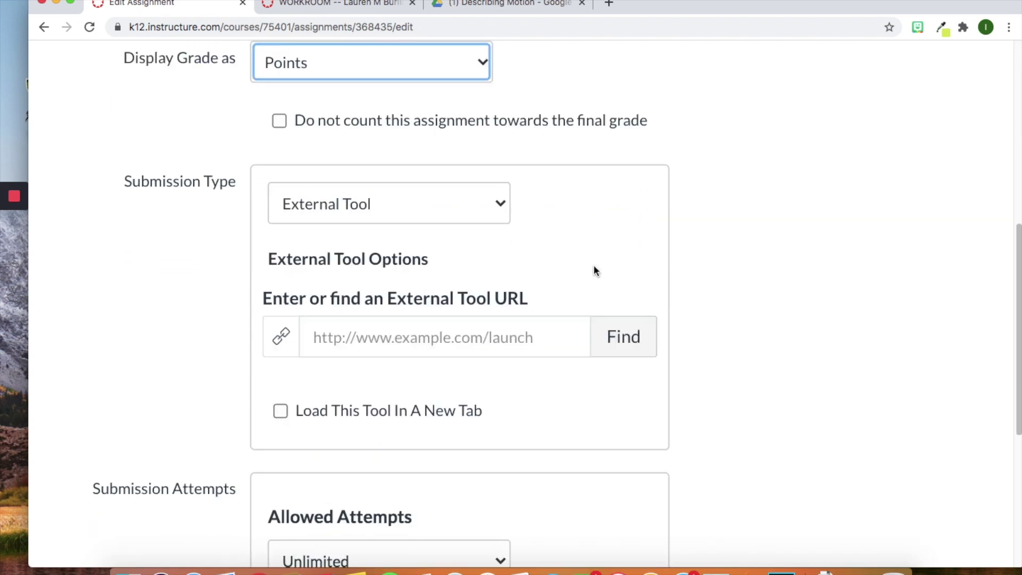
scroll(590, 266, "down", 3)
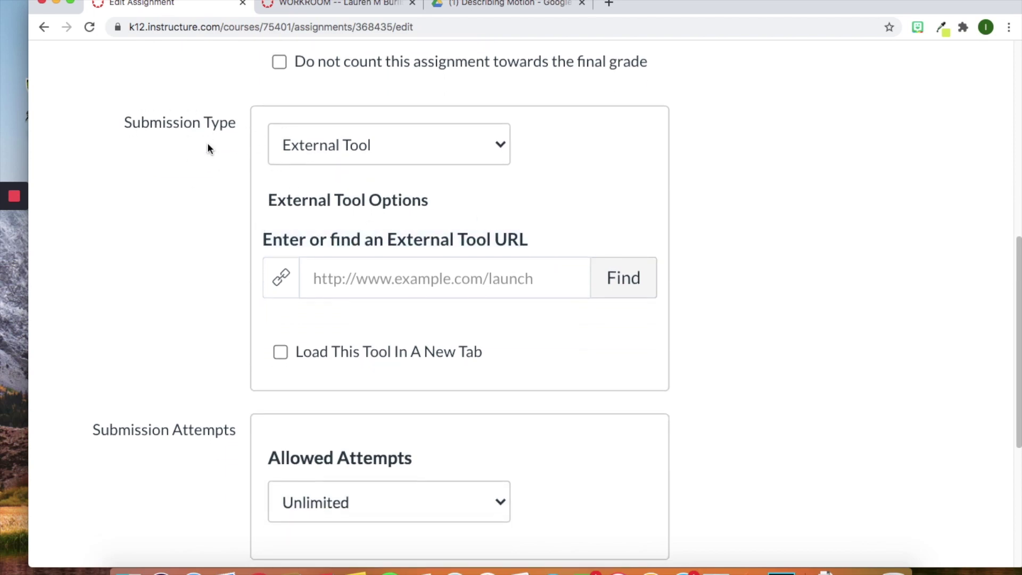
left_click_drag(180, 132, 193, 134)
left_click_drag(122, 128, 230, 128)
left_click(231, 128)
left_click(197, 208)
left_click(308, 141)
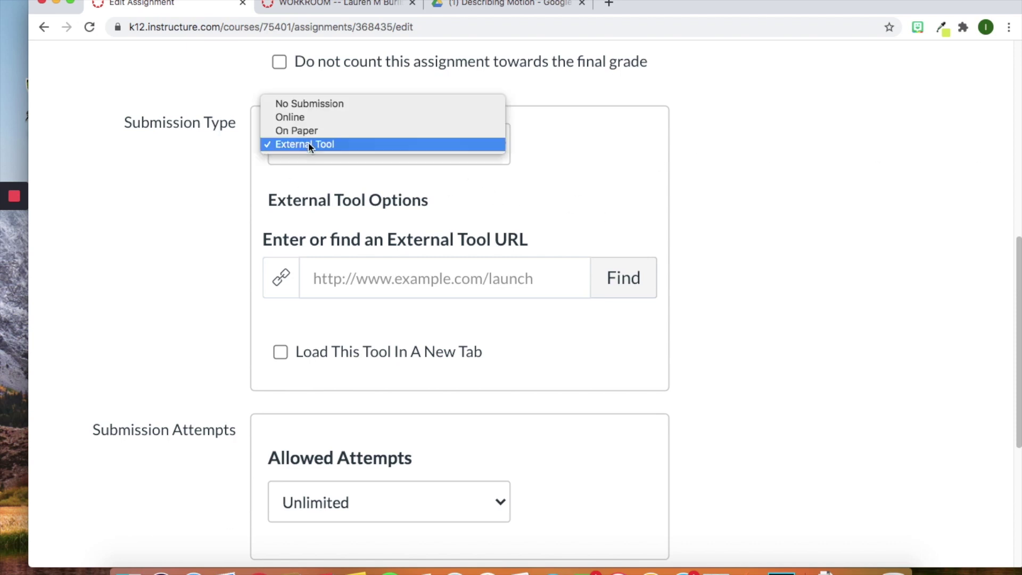
left_click(309, 147)
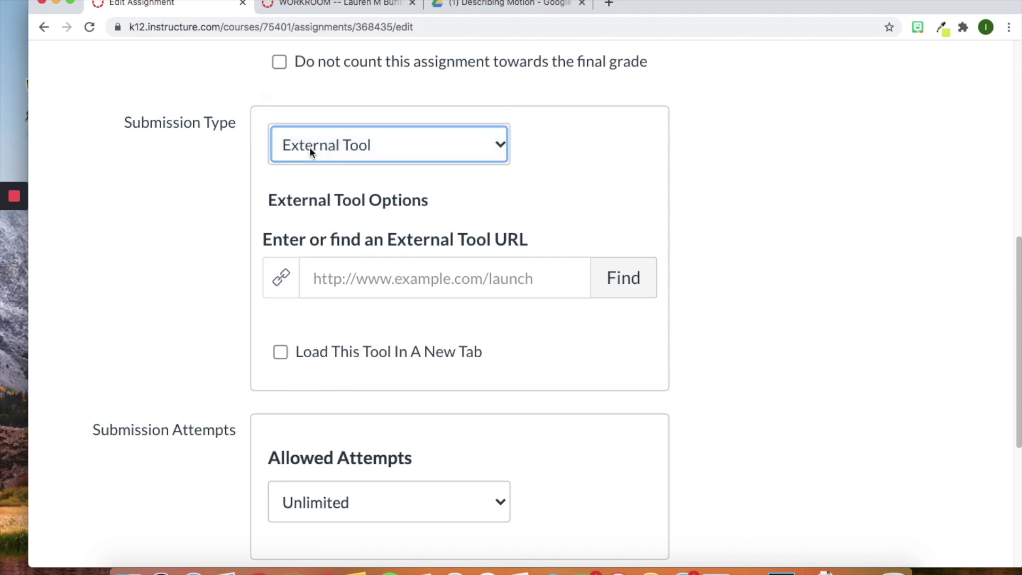
left_click(623, 280)
Choose Google Drive Cloud Assignment as the external tool
scroll(449, 247, "down", 5)
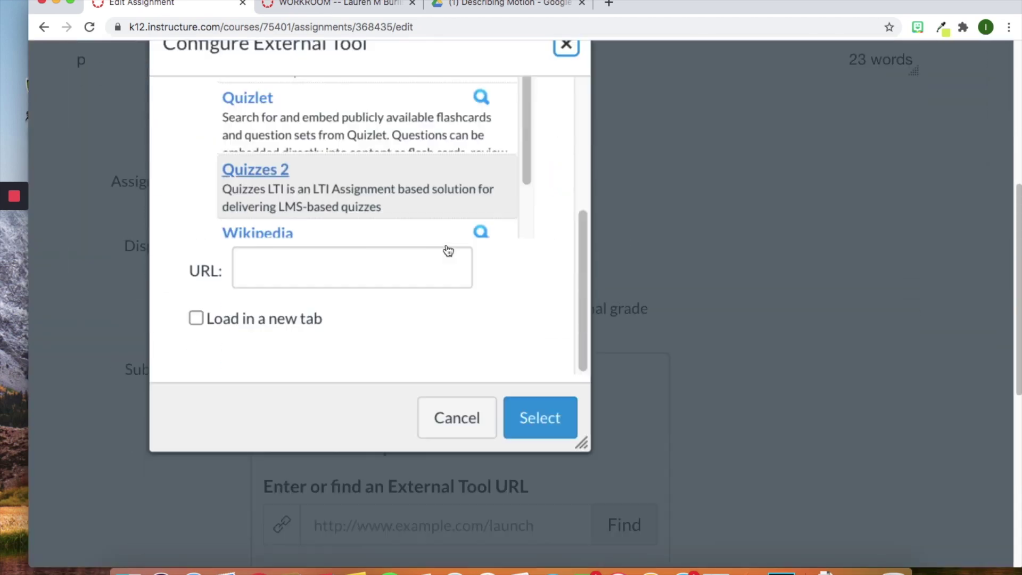
scroll(445, 246, "up", 1)
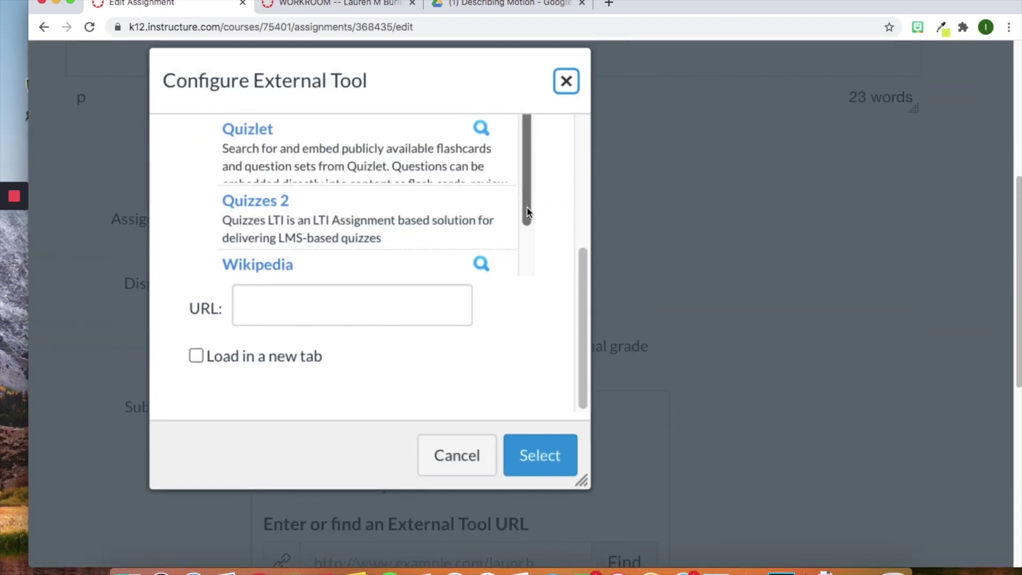
left_click_drag(526, 205, 536, 80)
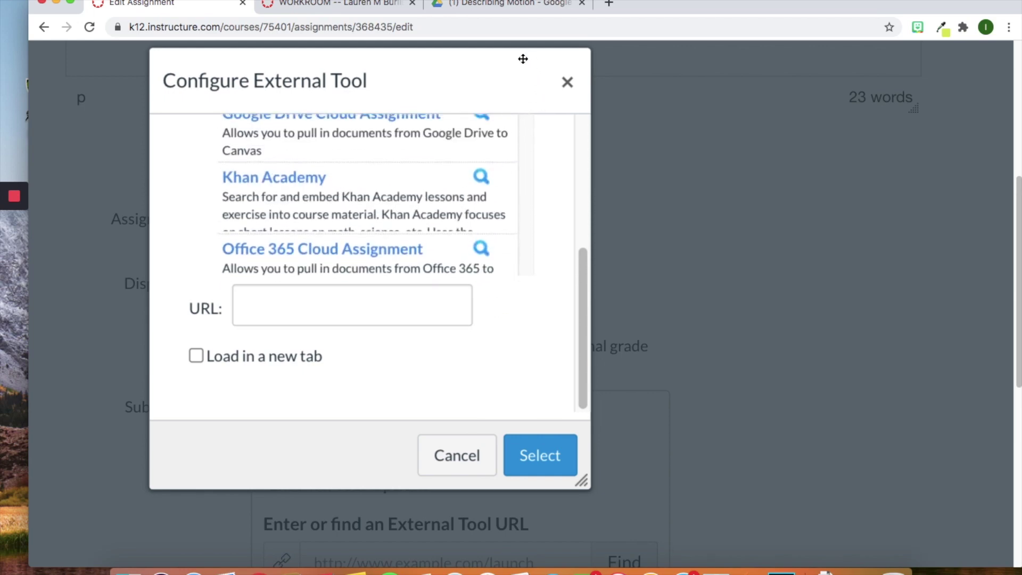
scroll(585, 285, "up", 1)
left_click_drag(583, 286, 580, 200)
left_click(281, 284)
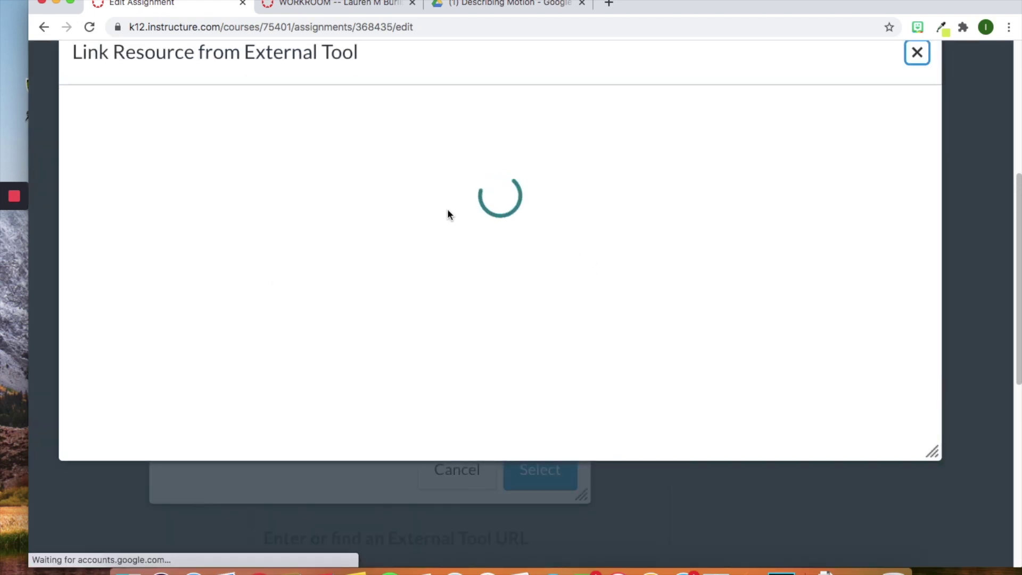
Search Drive for 'M1 L1 -' and link Copy of M1 L1: Vocabulary in Motion
scroll(447, 214, "up", 2)
scroll(447, 214, "up", 1)
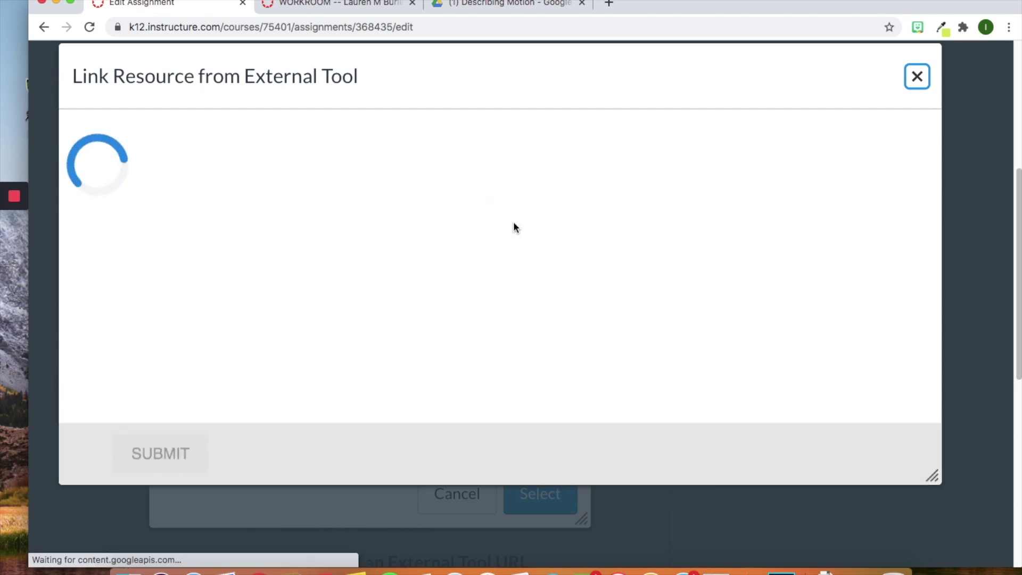
left_click(345, 142)
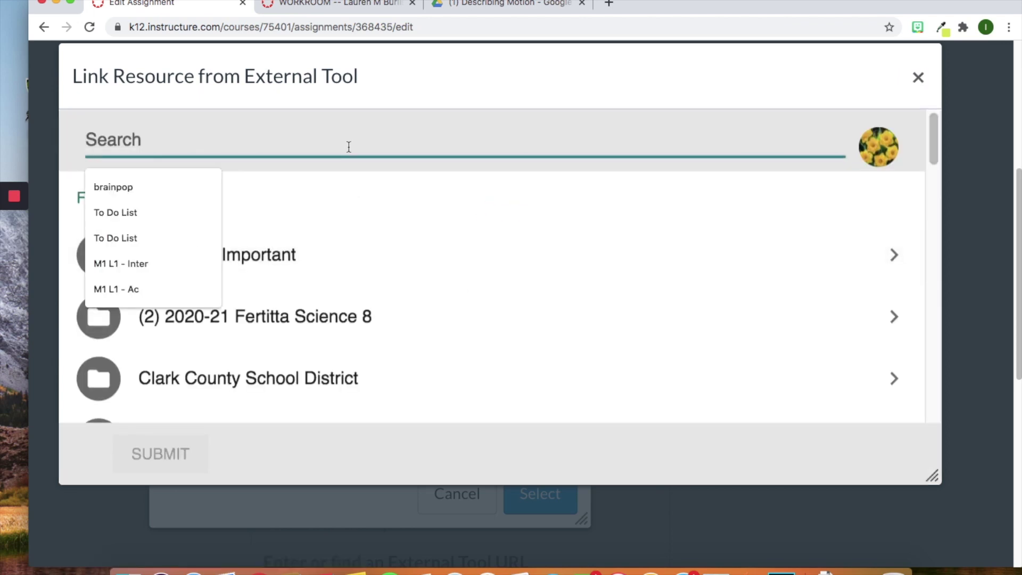
type("M")
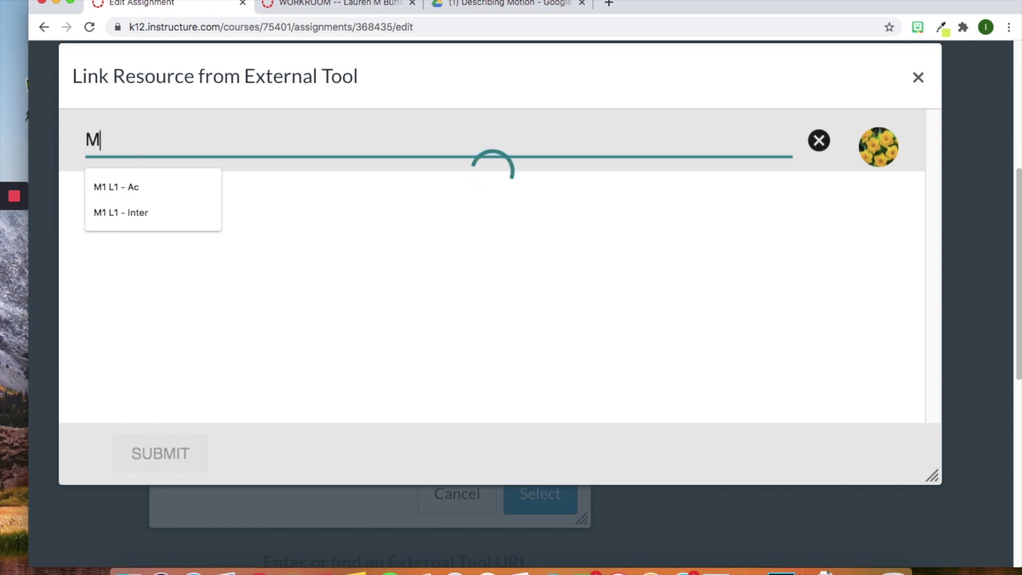
type("1 L1")
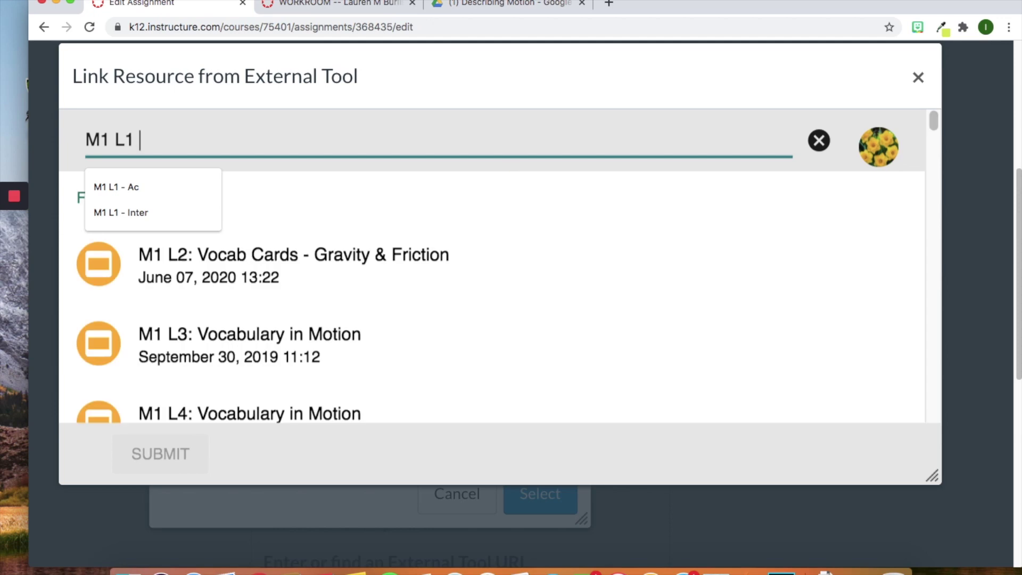
type(" -")
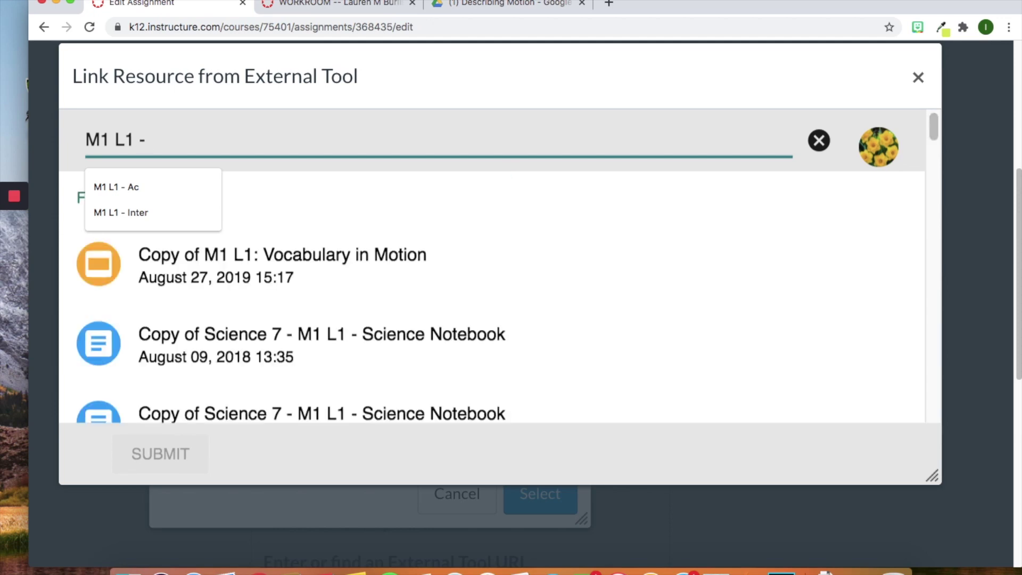
scroll(334, 256, "down", 2)
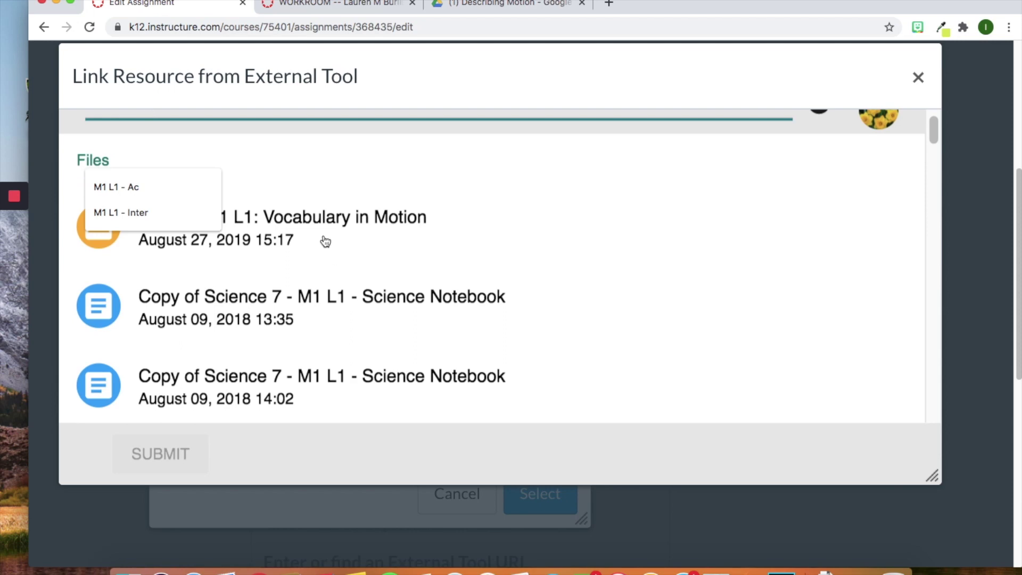
left_click(334, 256)
left_click(152, 456)
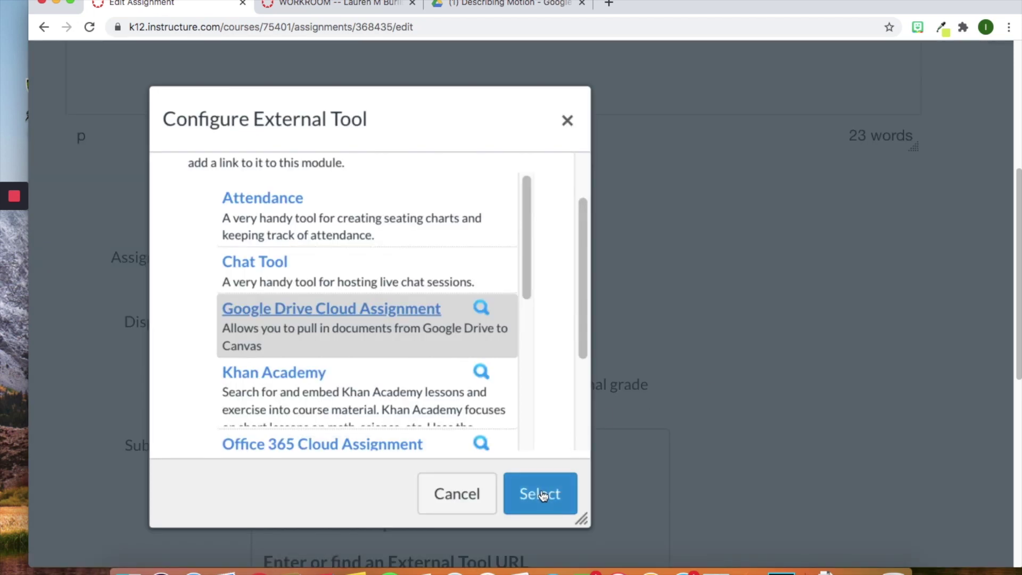
left_click(541, 494)
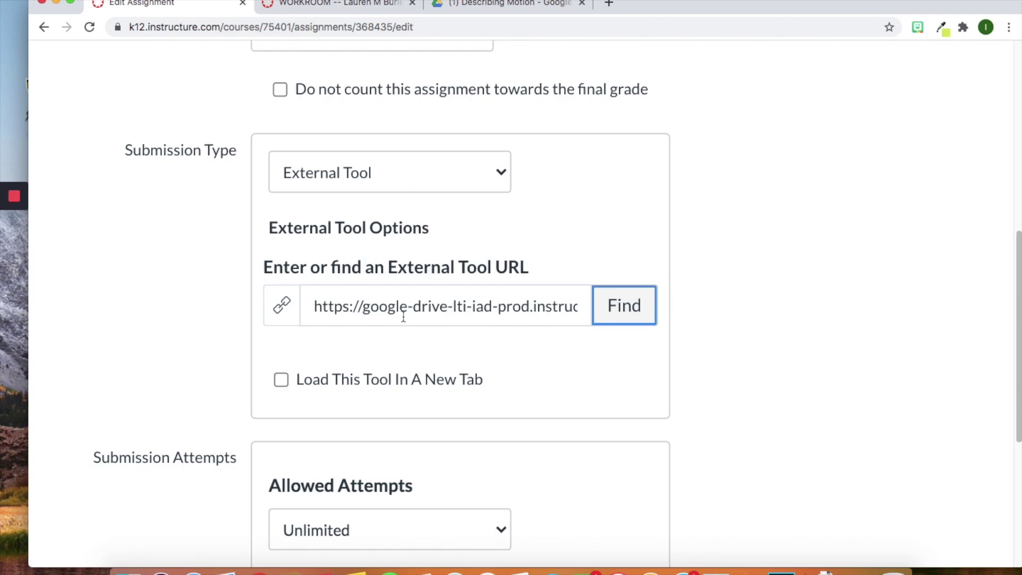
Keep Allowed Attempts at Unlimited
scroll(351, 351, "down", 1)
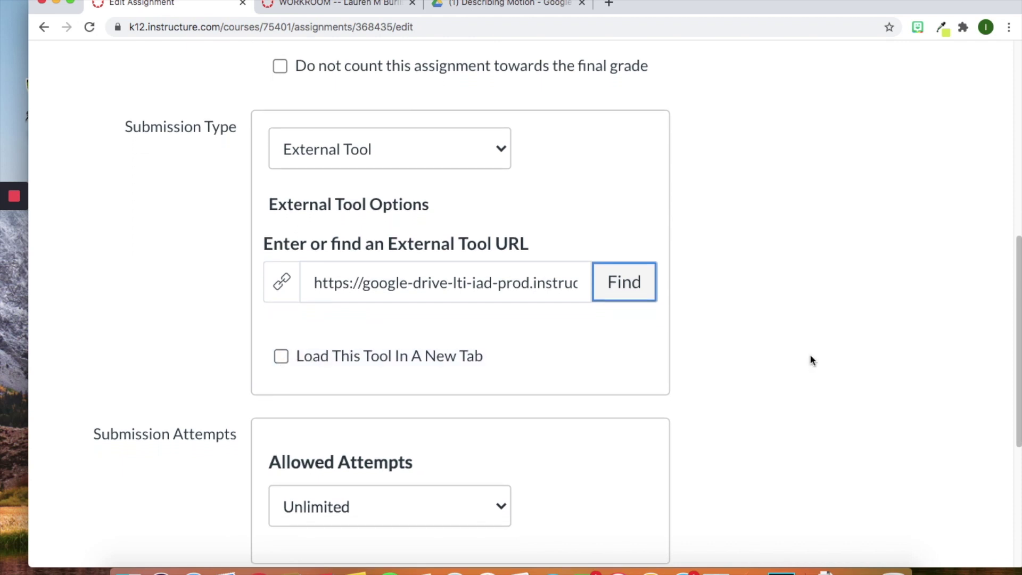
scroll(786, 353, "down", 1)
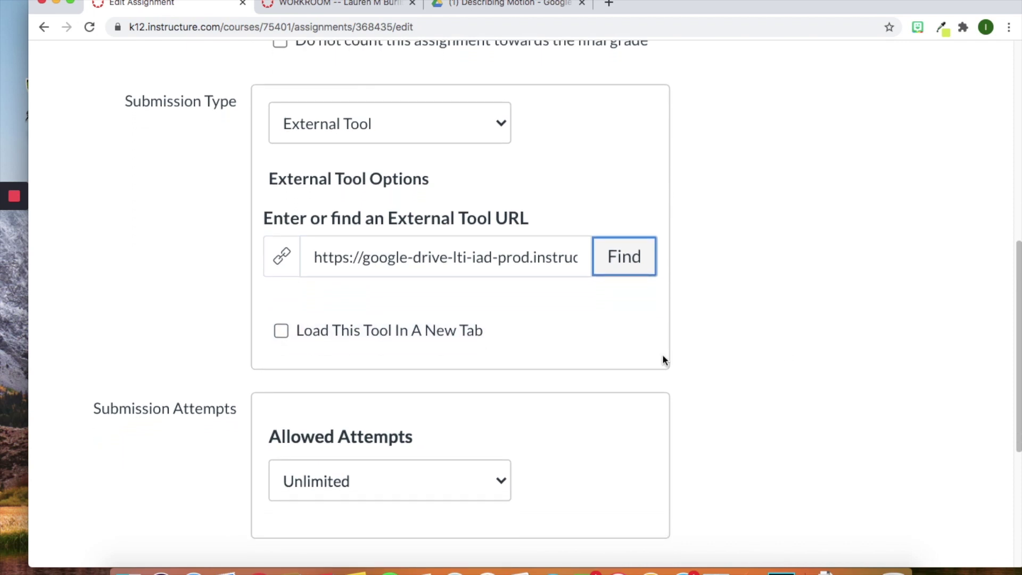
scroll(402, 386, "down", 5)
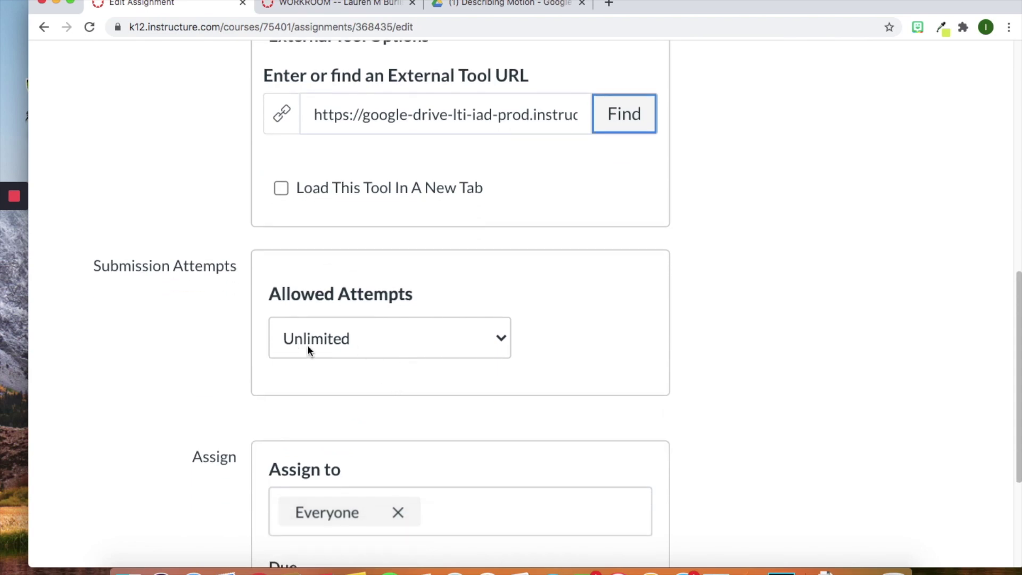
left_click(308, 347)
left_click(316, 340)
left_click(767, 339)
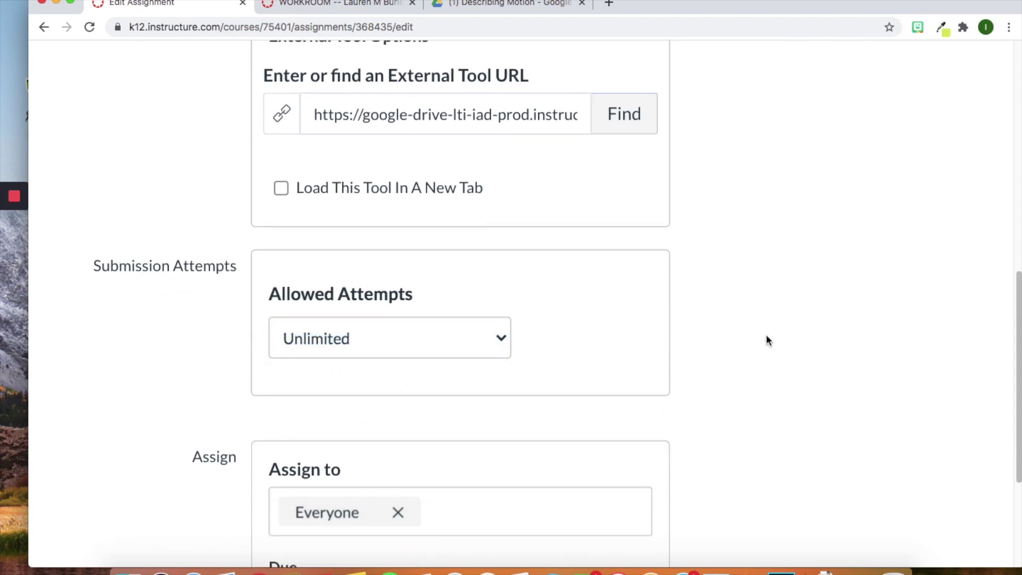
Set the due date to Aug 14, 2020
scroll(726, 360, "down", 8)
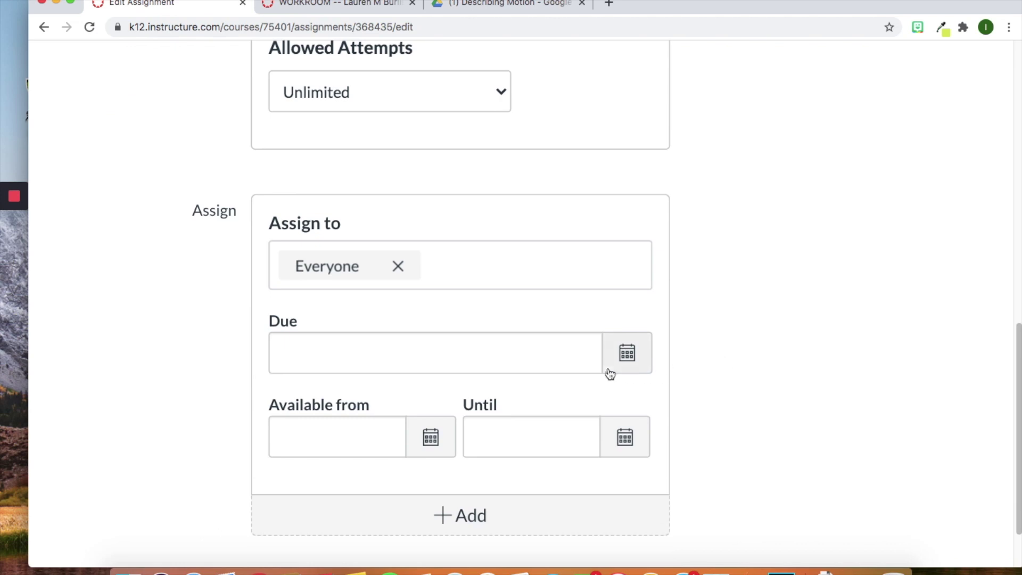
left_click(611, 372)
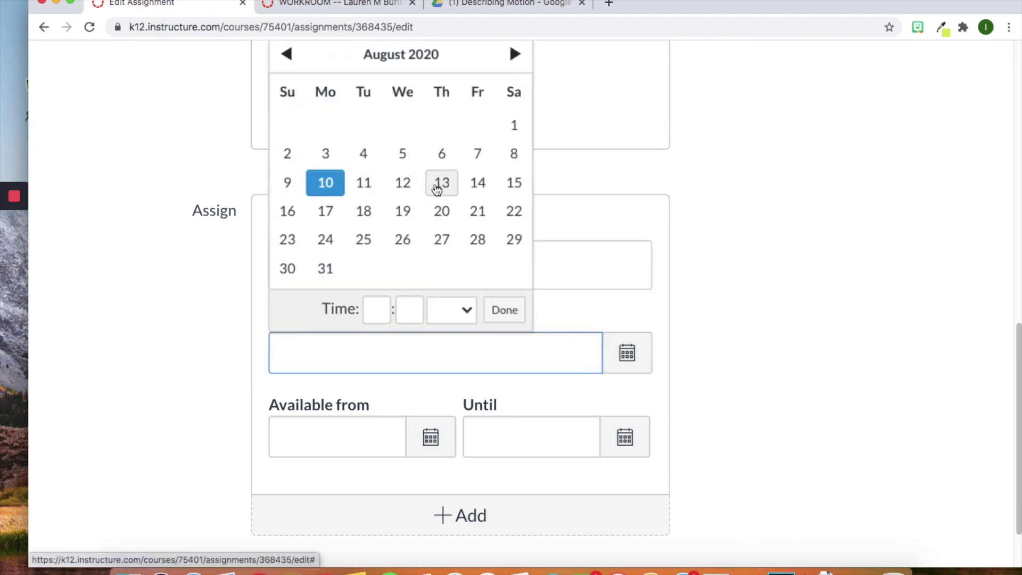
left_click(475, 183)
left_click(762, 276)
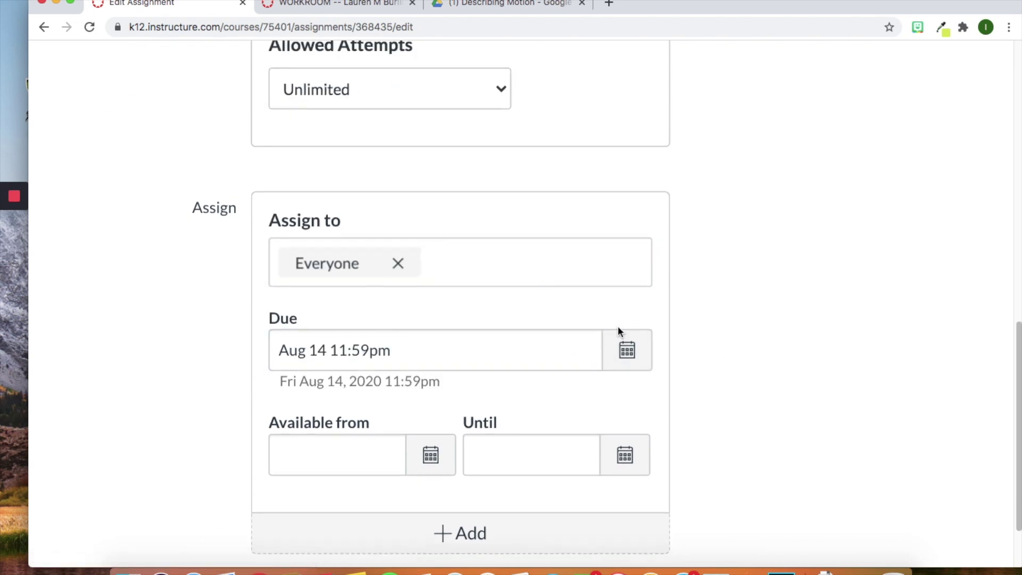
Remove and re-add Everyone as the assignees
scroll(616, 328, "down", 2)
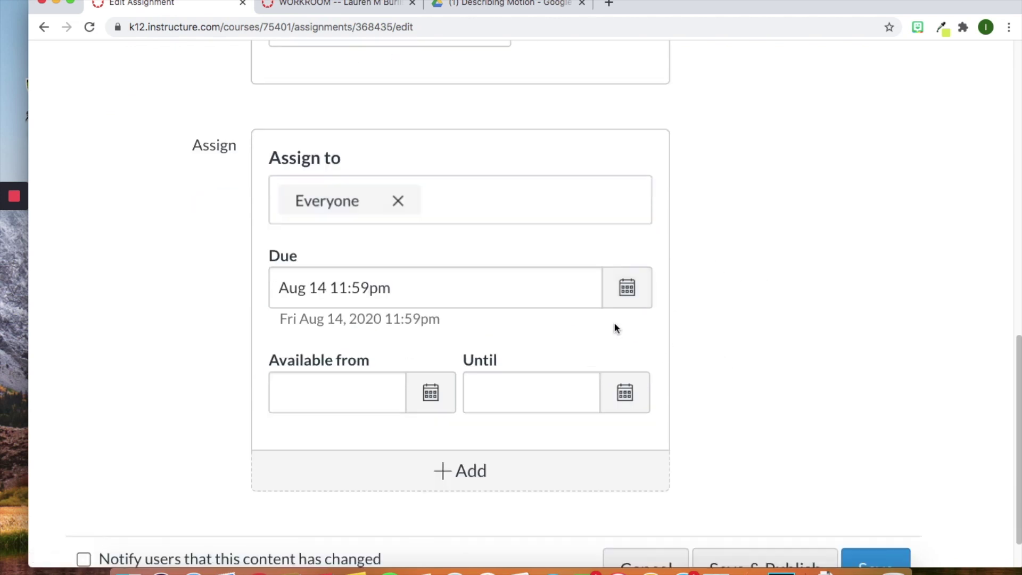
left_click(398, 201)
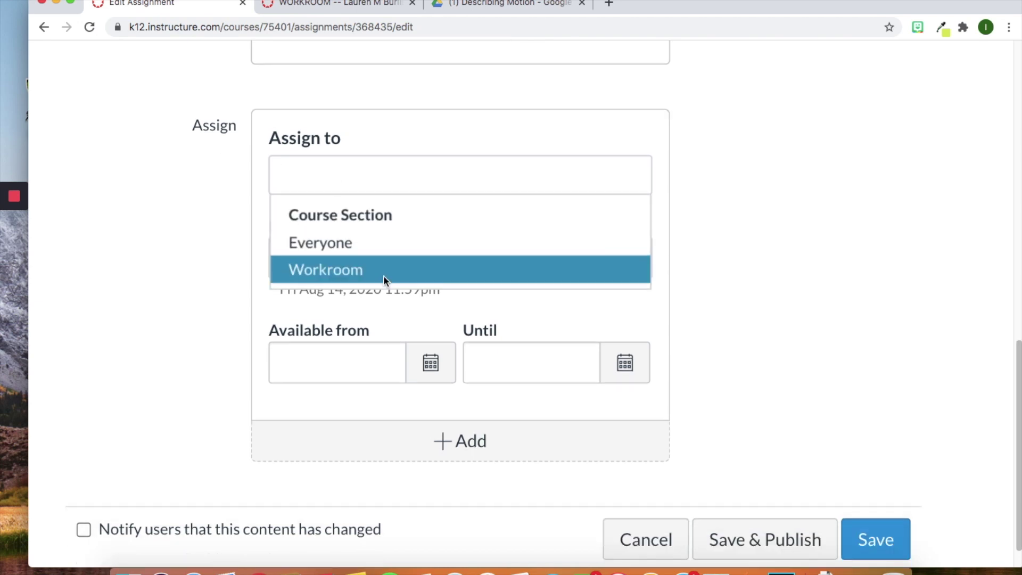
scroll(382, 270, "down", 1)
scroll(385, 239, "up", 1)
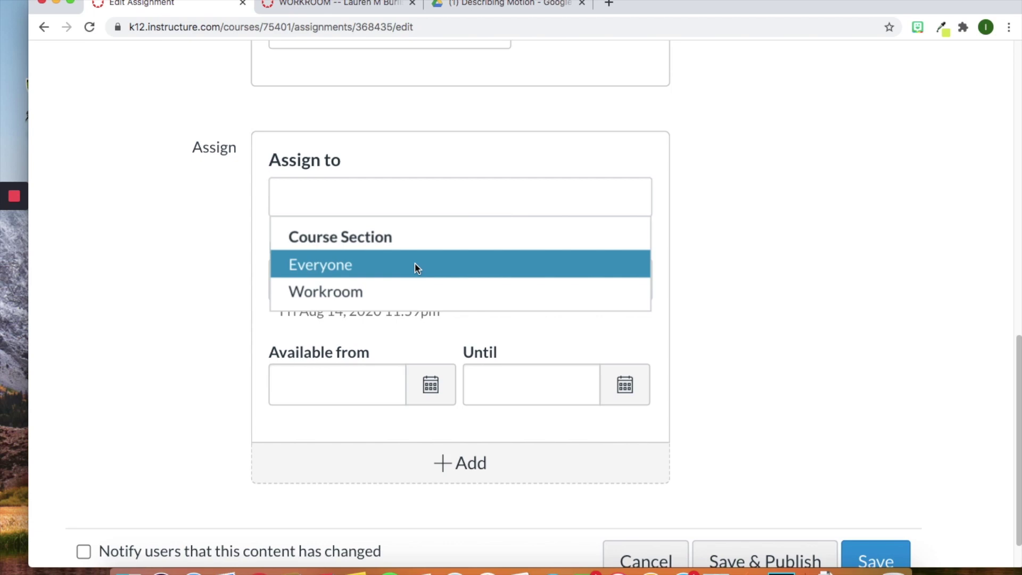
left_click(858, 257)
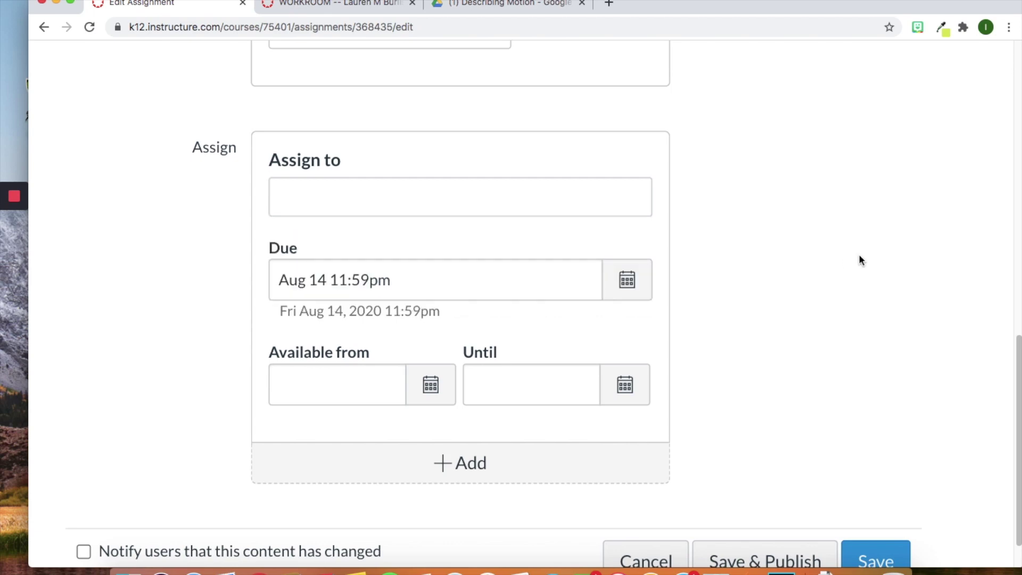
left_click(535, 183)
left_click(341, 263)
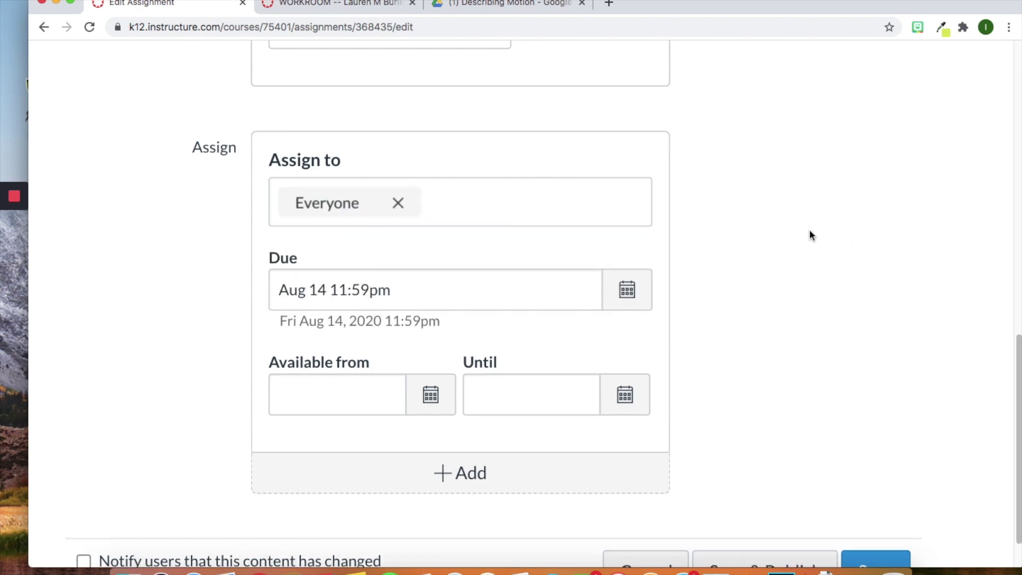
scroll(313, 353, "down", 1)
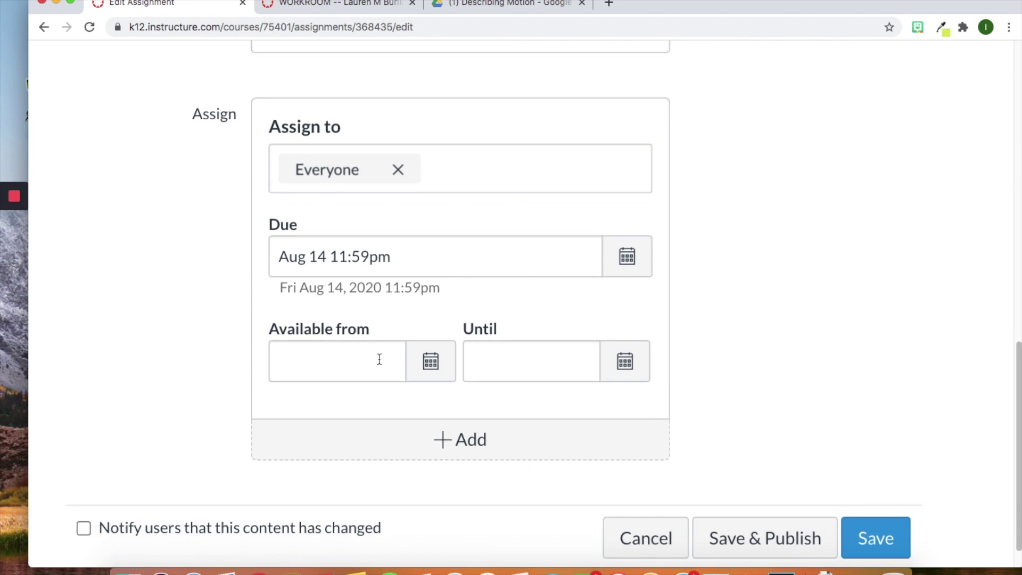
Make the assignment available from Aug 10 until Aug 14, then save it
left_click(429, 364)
left_click(328, 192)
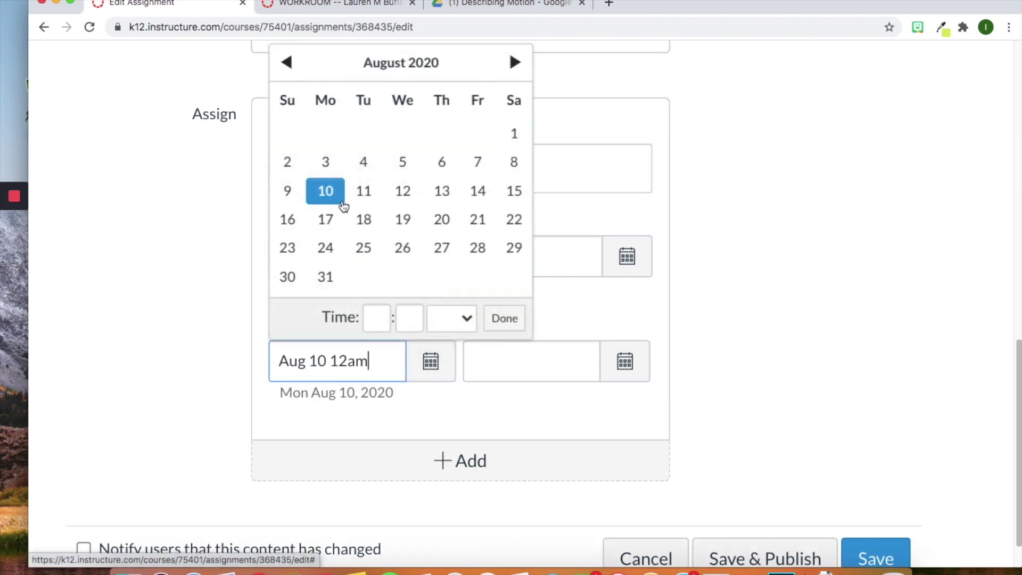
left_click(638, 371)
left_click(671, 191)
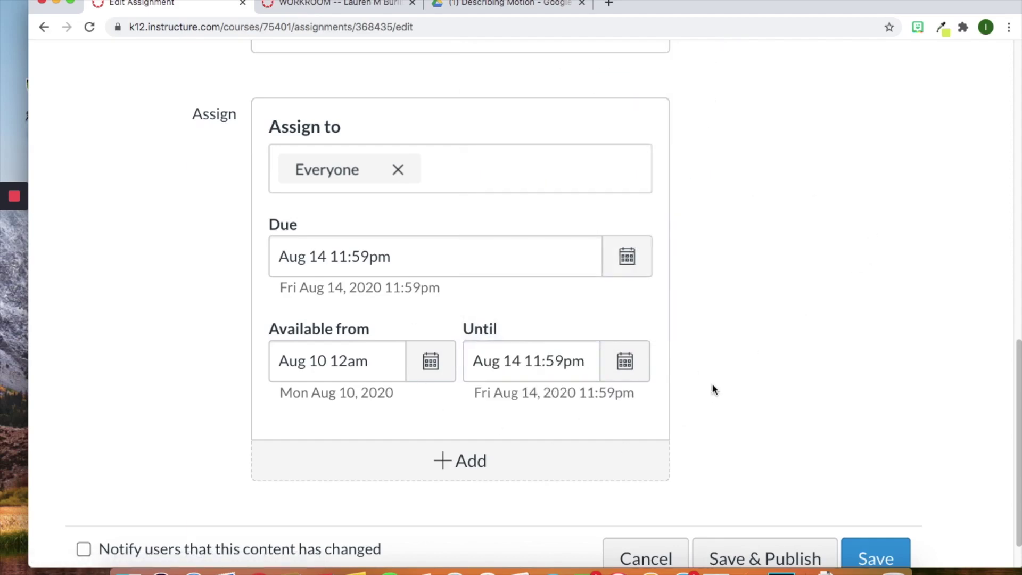
scroll(842, 349, "down", 3)
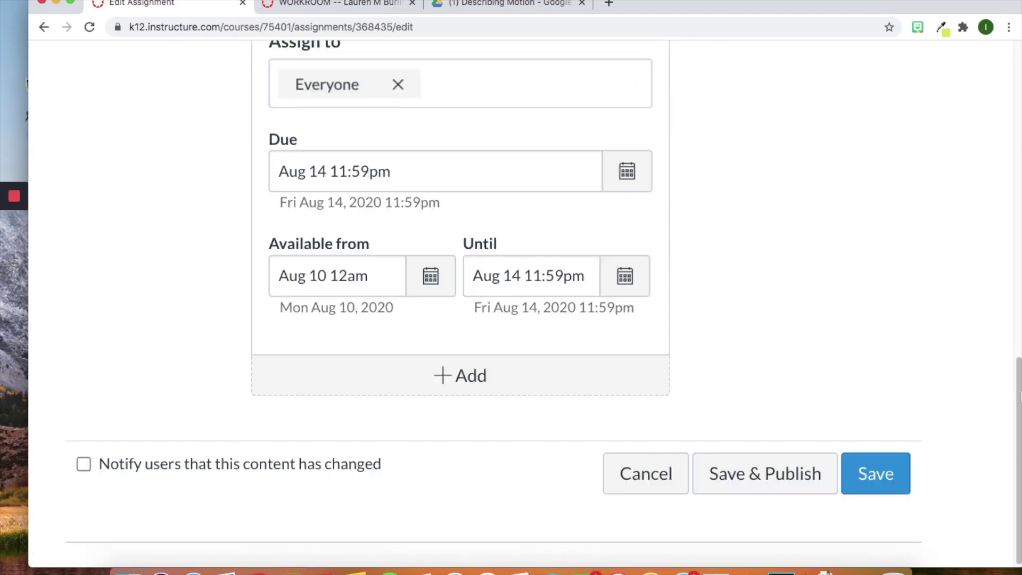
left_click(877, 481)
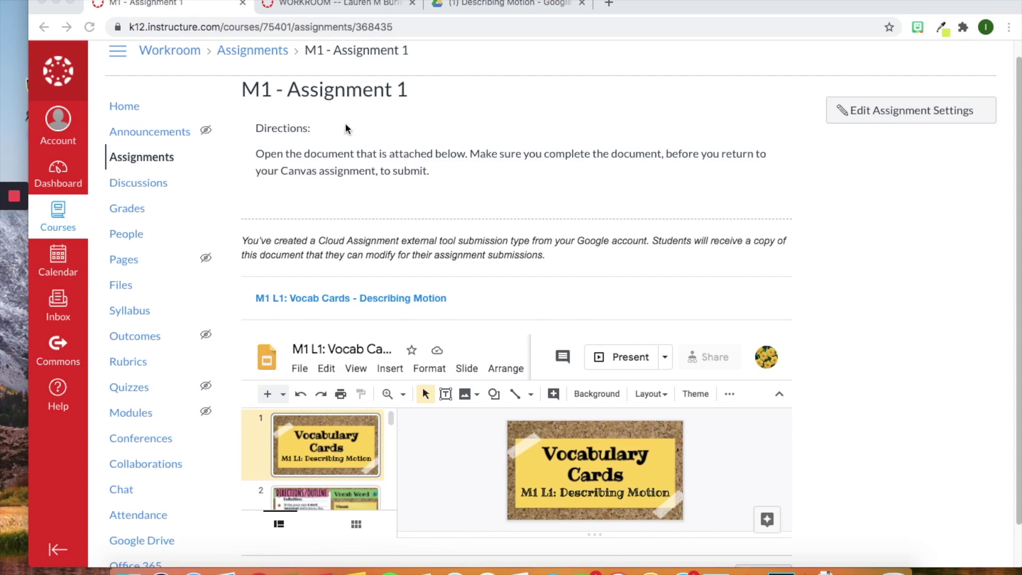
Scroll through the saved M1 - Assignment 1 page to review it
scroll(535, 254, "down", 2)
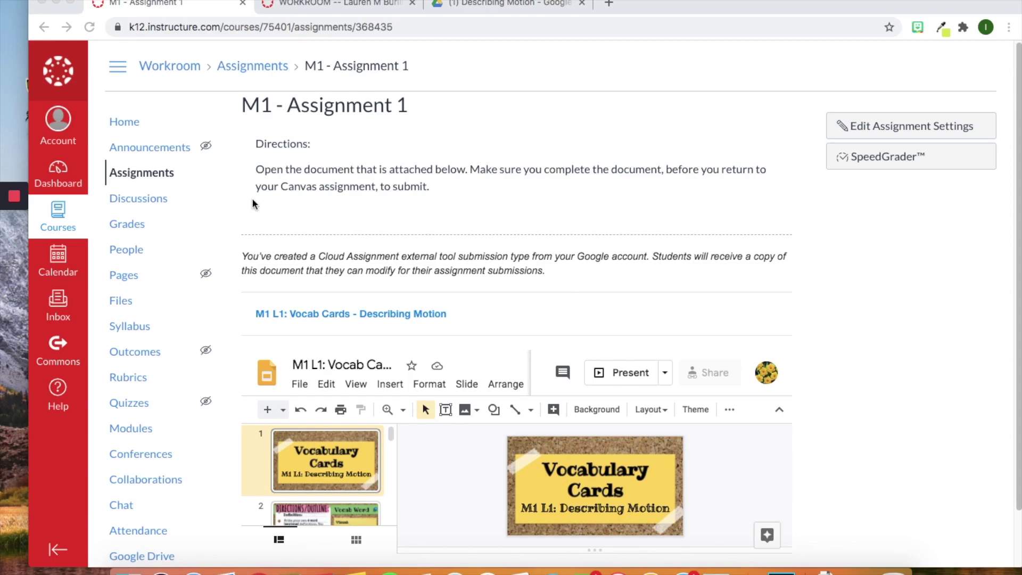
scroll(360, 213, "down", 1)
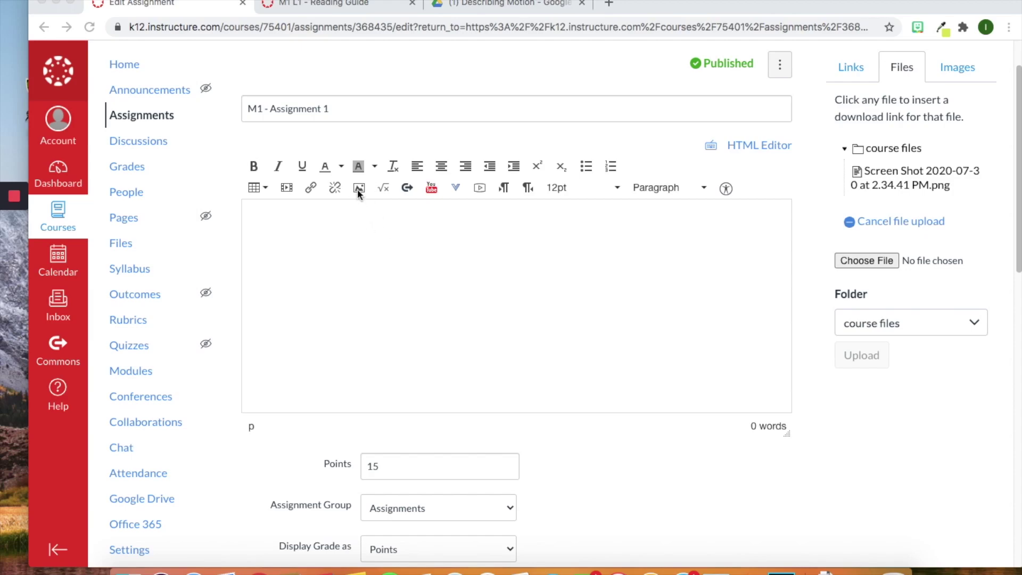
Start an image insert and browse the Course files and My files folders for images
left_click(358, 188)
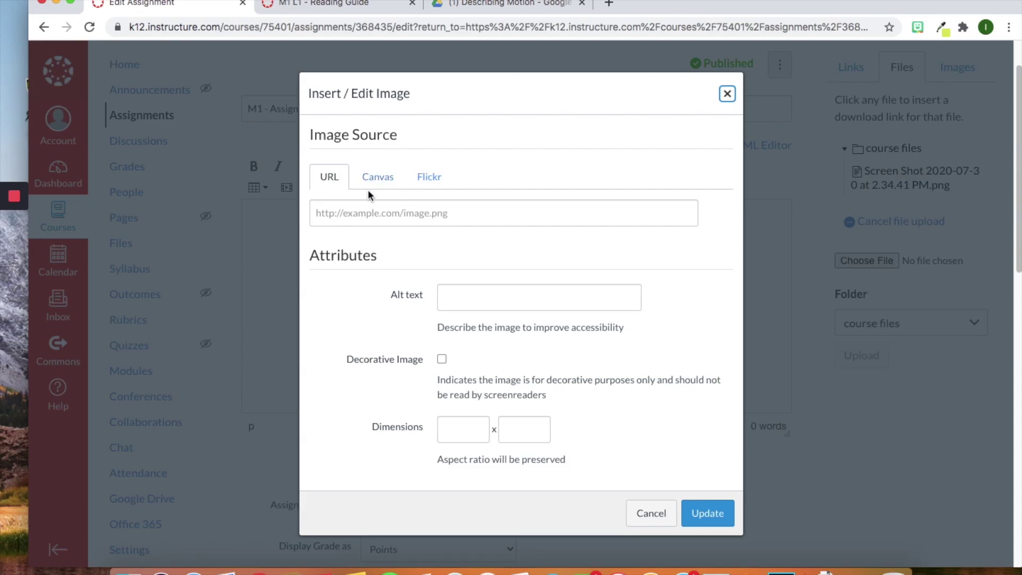
left_click(372, 184)
left_click(375, 245)
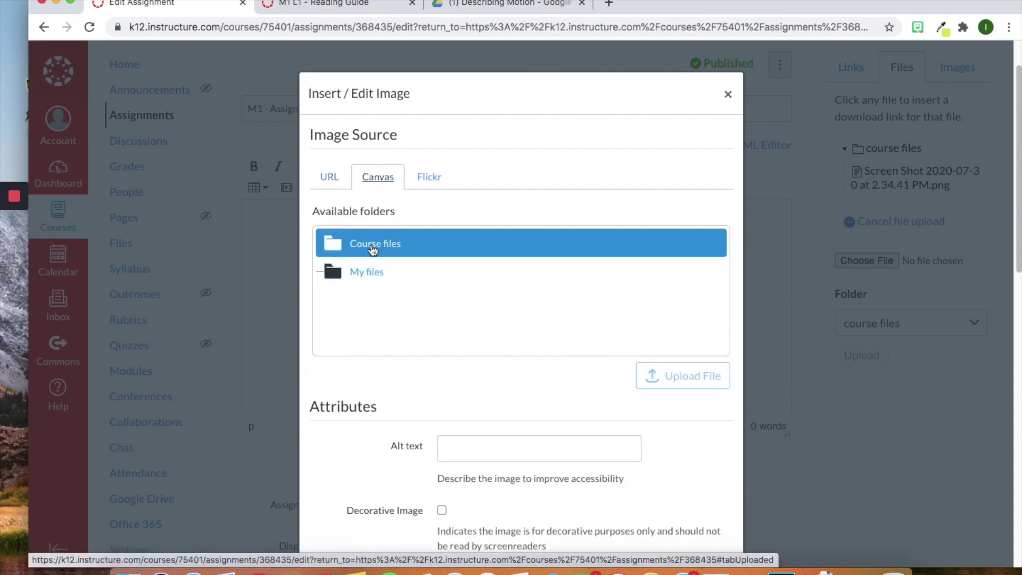
left_click(377, 275)
left_click(386, 250)
left_click(414, 270)
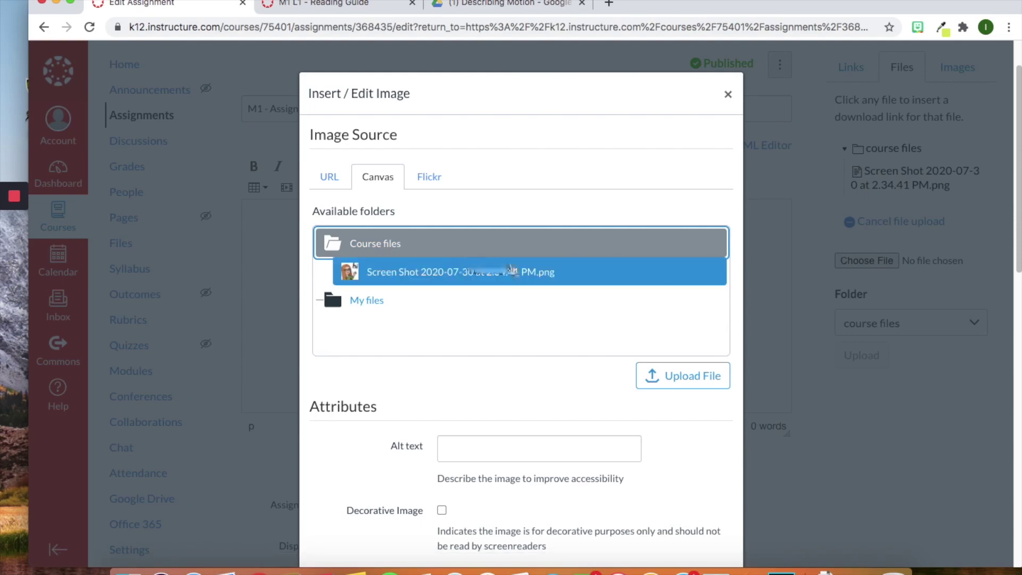
Upload the 'Screen Shot 2020-08-09 at 7.43.41 PM' image and insert it into the description
left_click(679, 376)
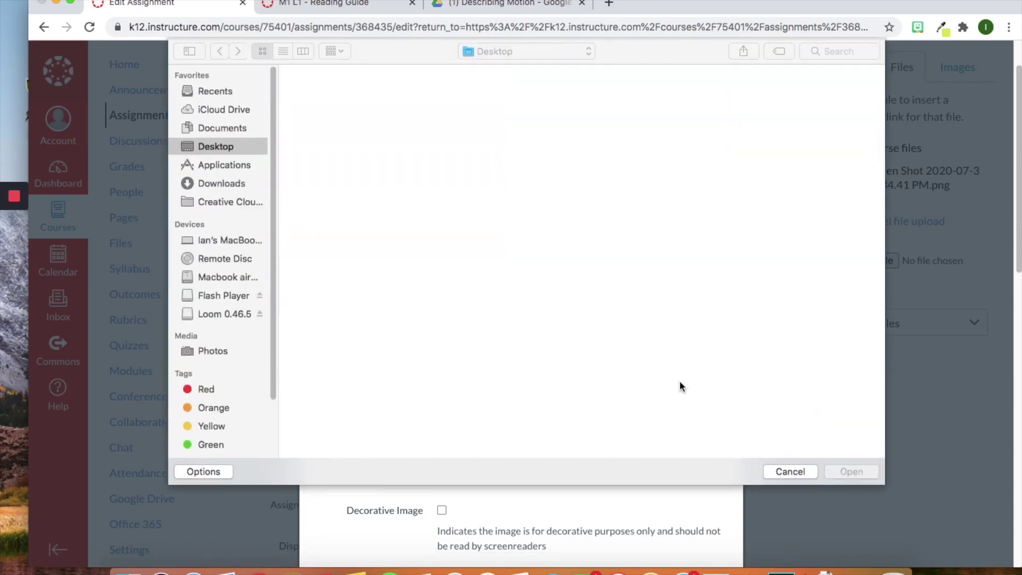
left_click(232, 130)
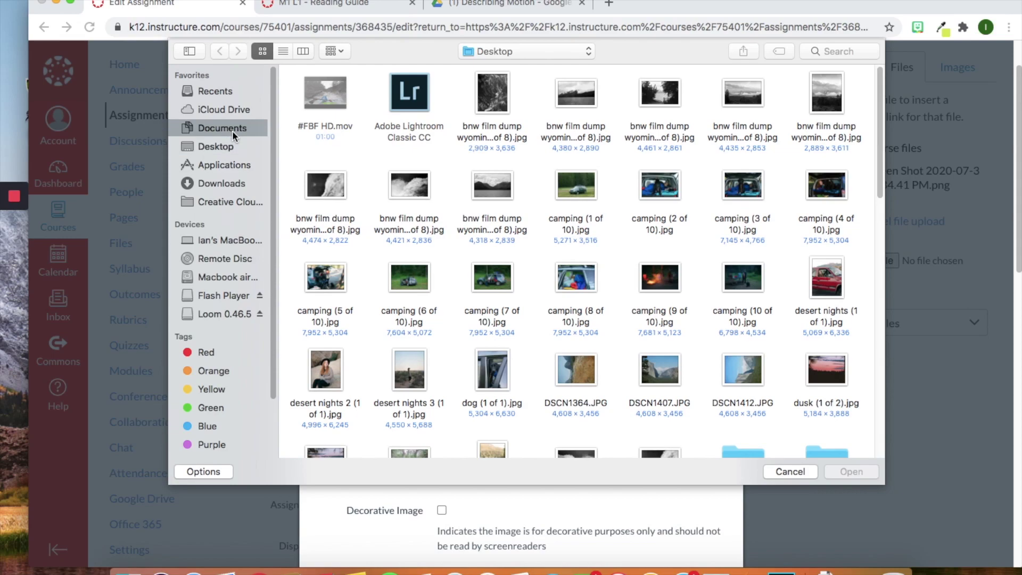
left_click(219, 91)
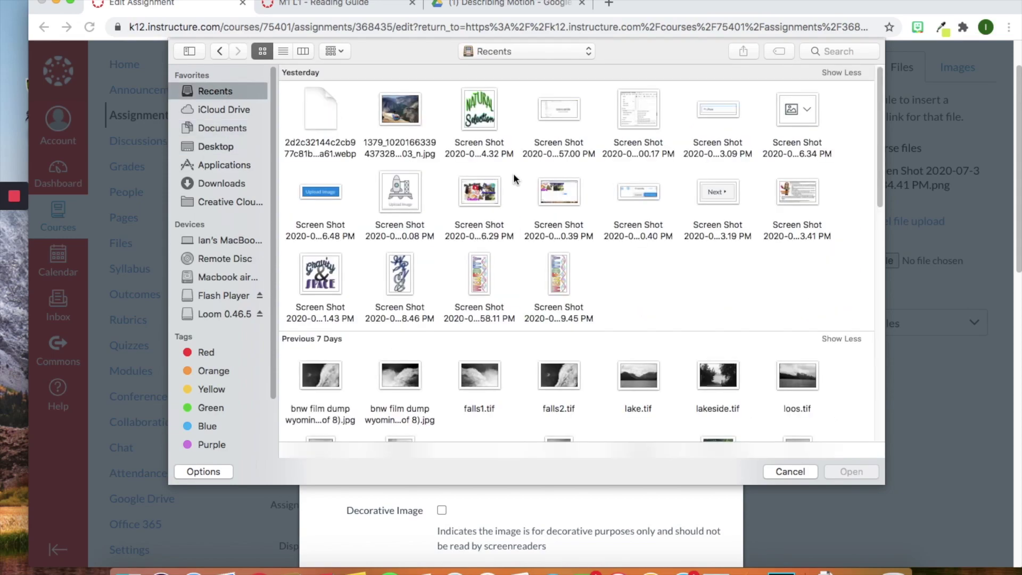
left_click(788, 192)
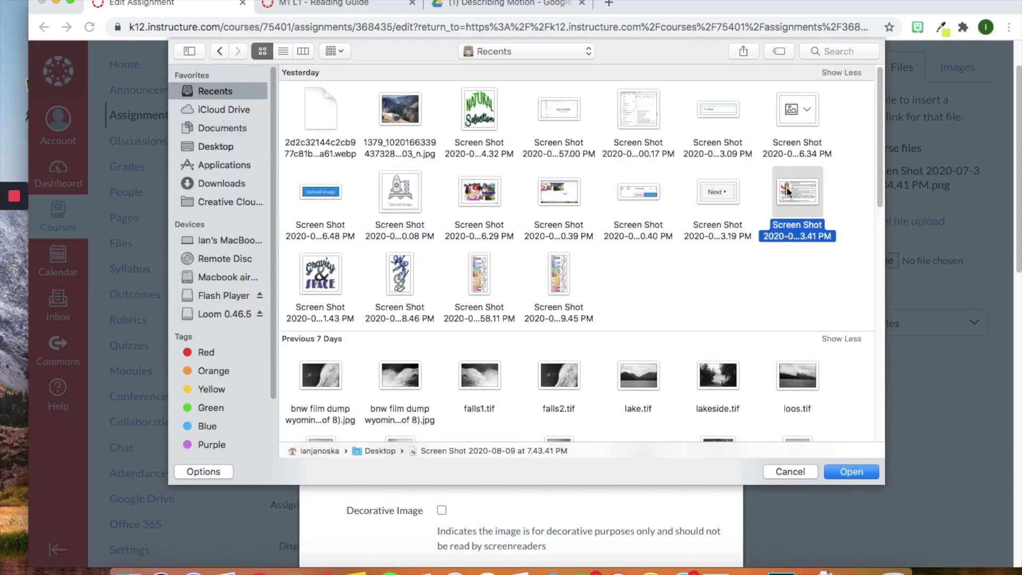
left_click(847, 471)
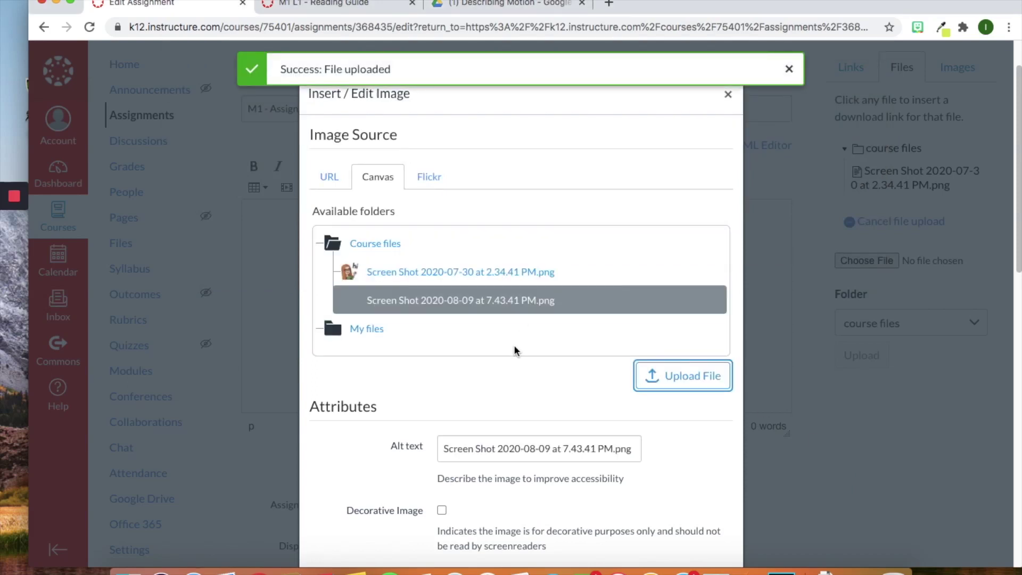
scroll(541, 315, "down", 5)
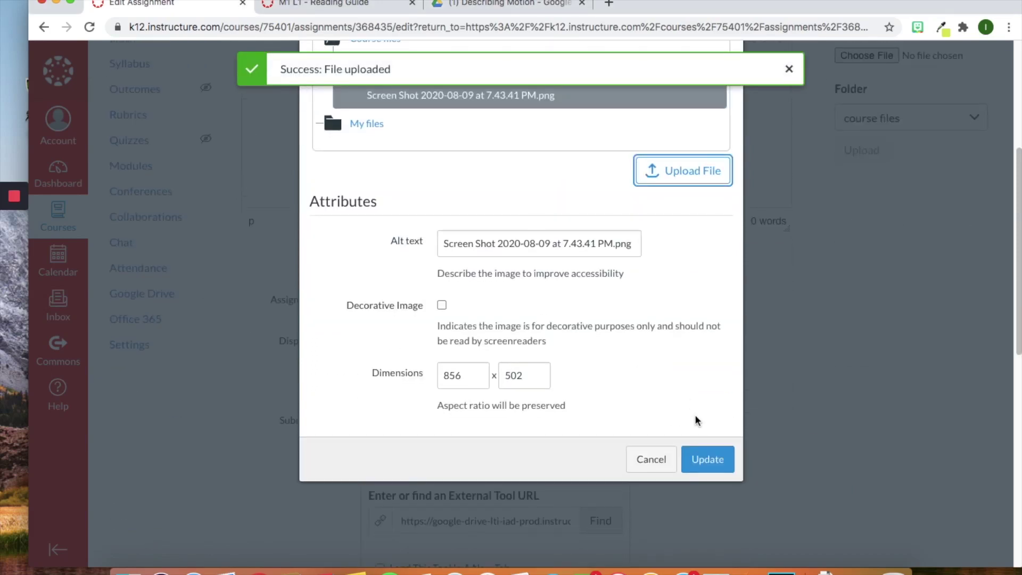
left_click(698, 461)
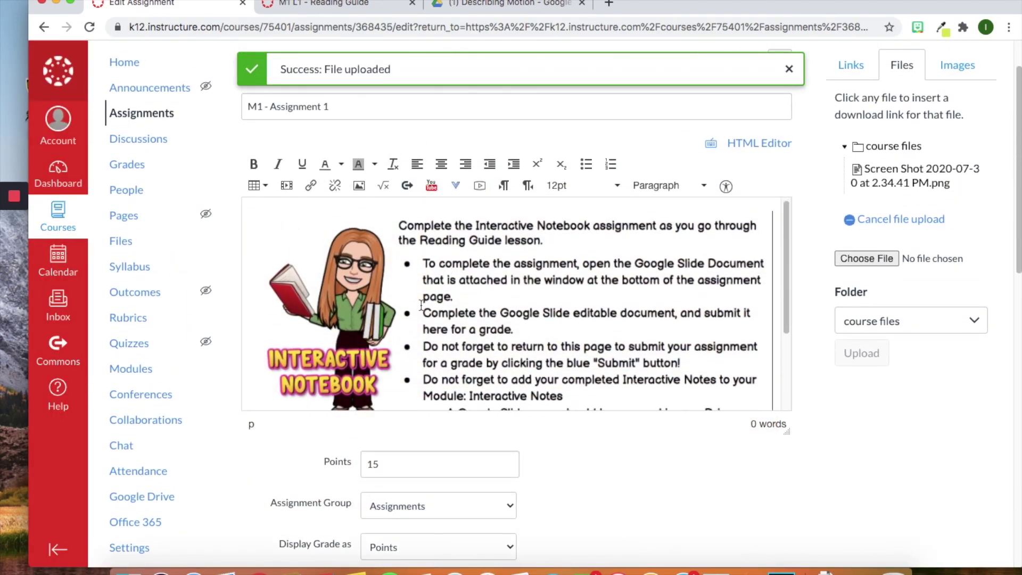
scroll(593, 353, "down", 3)
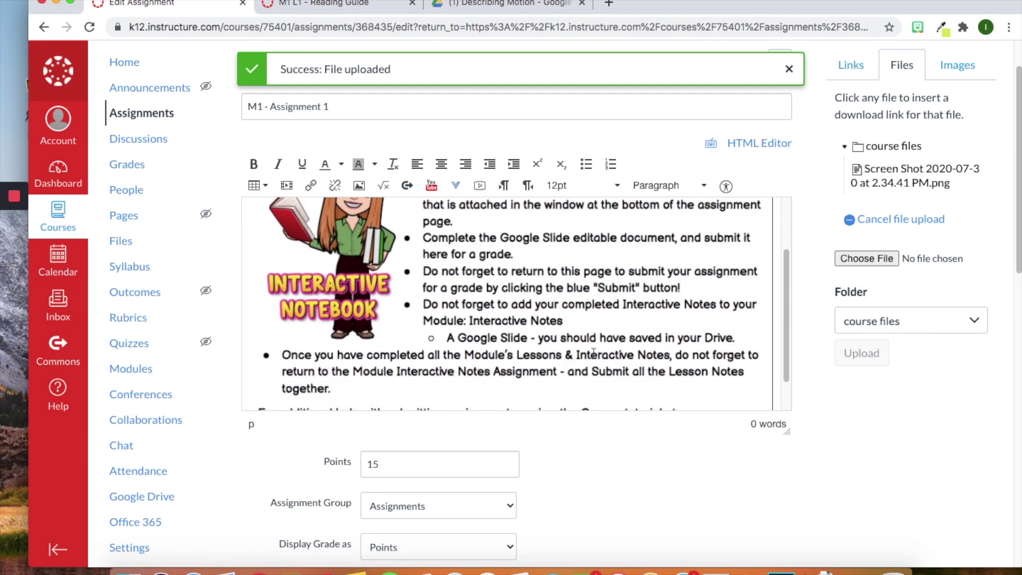
scroll(593, 352, "down", 5)
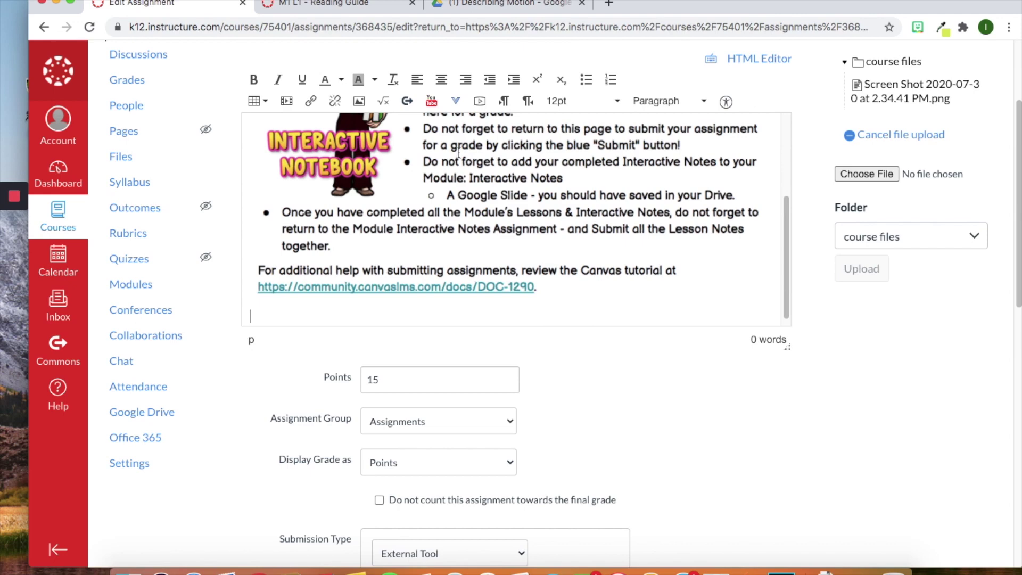
left_click(456, 102)
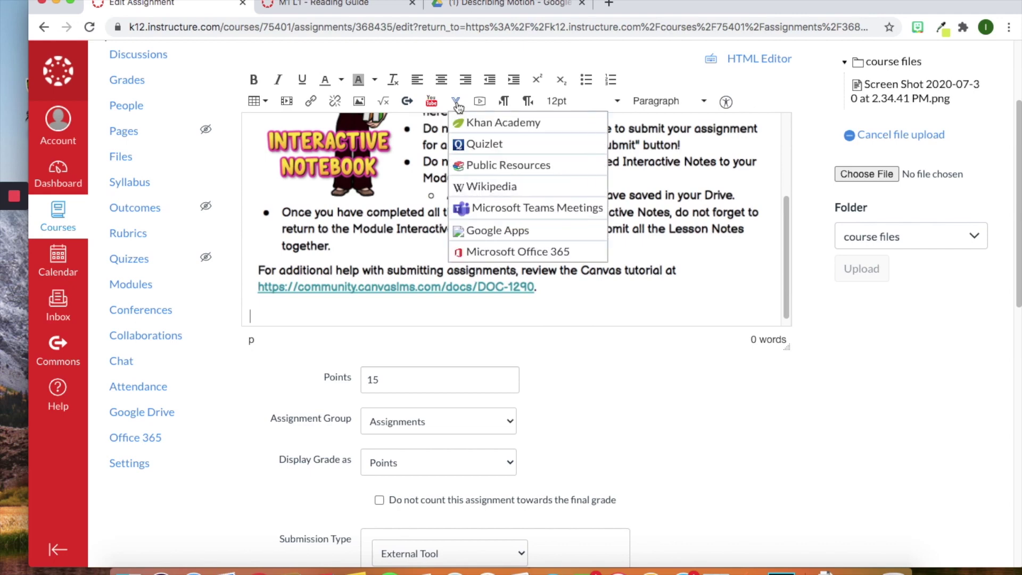
Embed the 'M1 L1 - Interactive Notebook' slides from Google Apps into the description
left_click(492, 230)
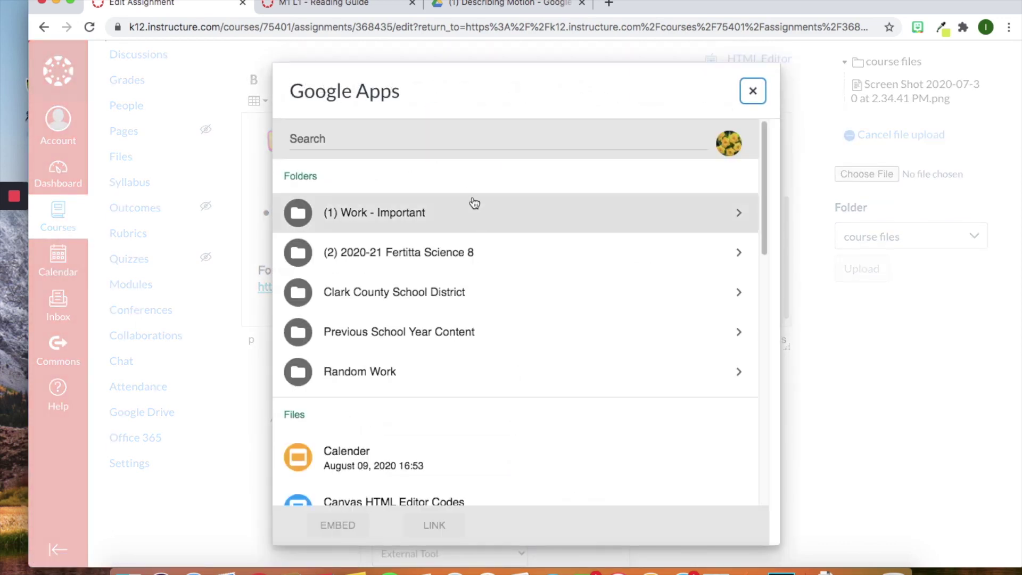
left_click(425, 145)
type("M1 ")
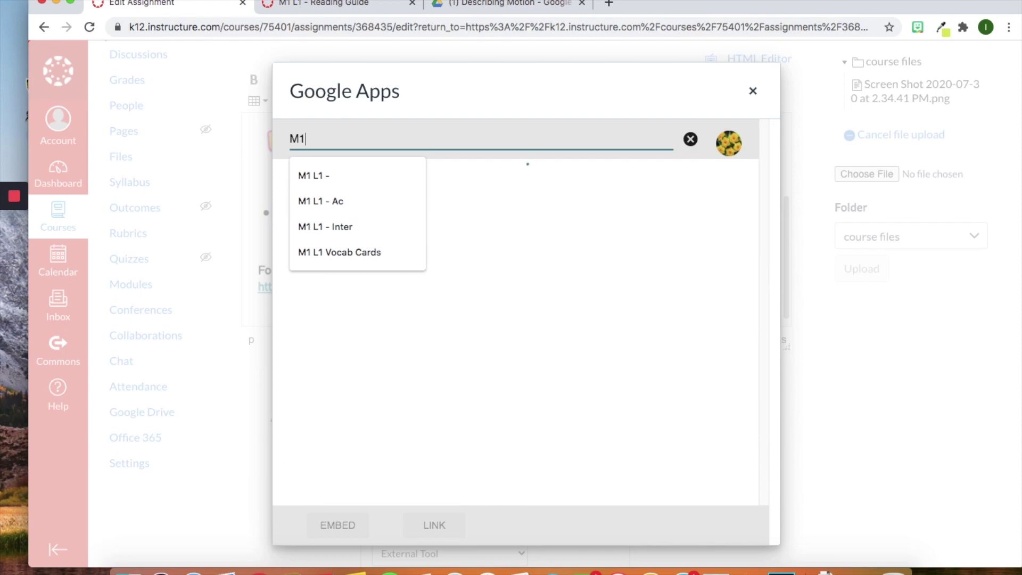
type("L1 - Inte")
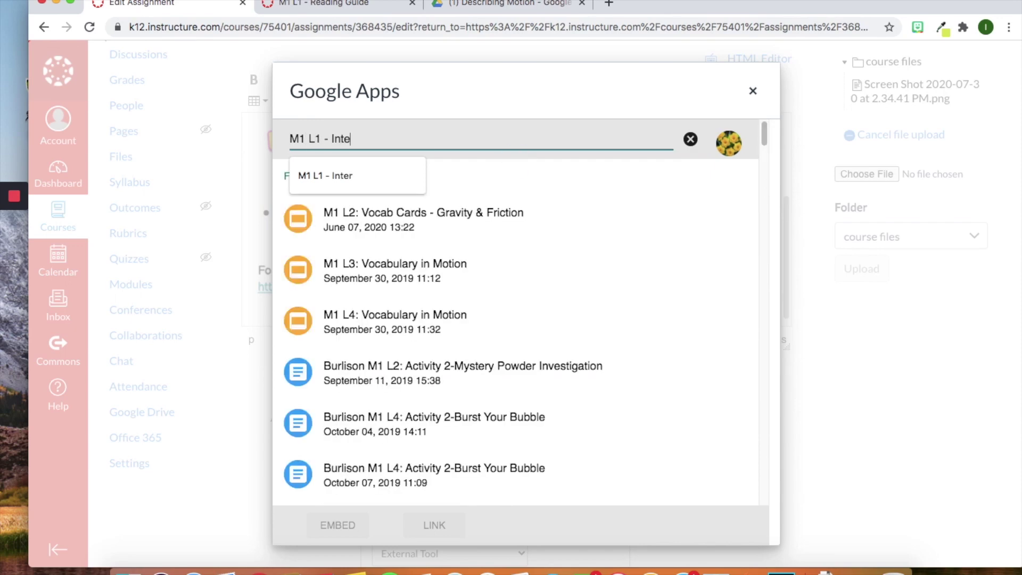
type("ractib")
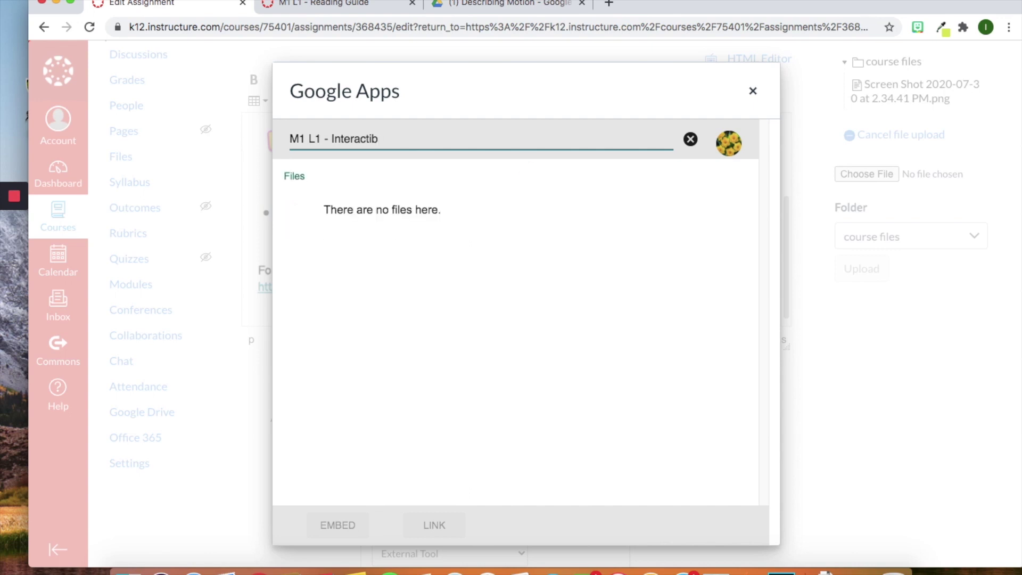
key("BackSpace")
key("BackSpace")
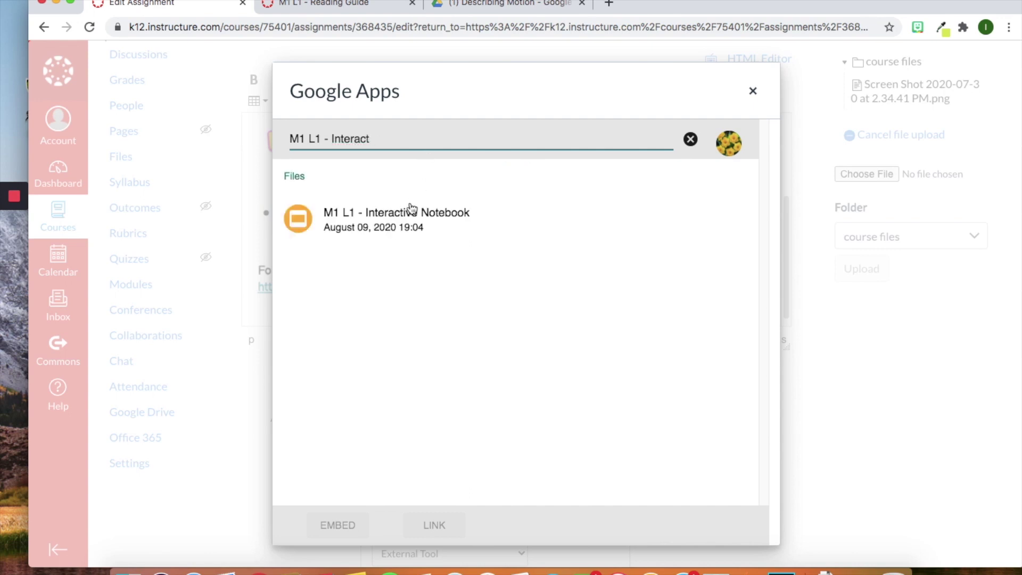
left_click(409, 211)
left_click(334, 525)
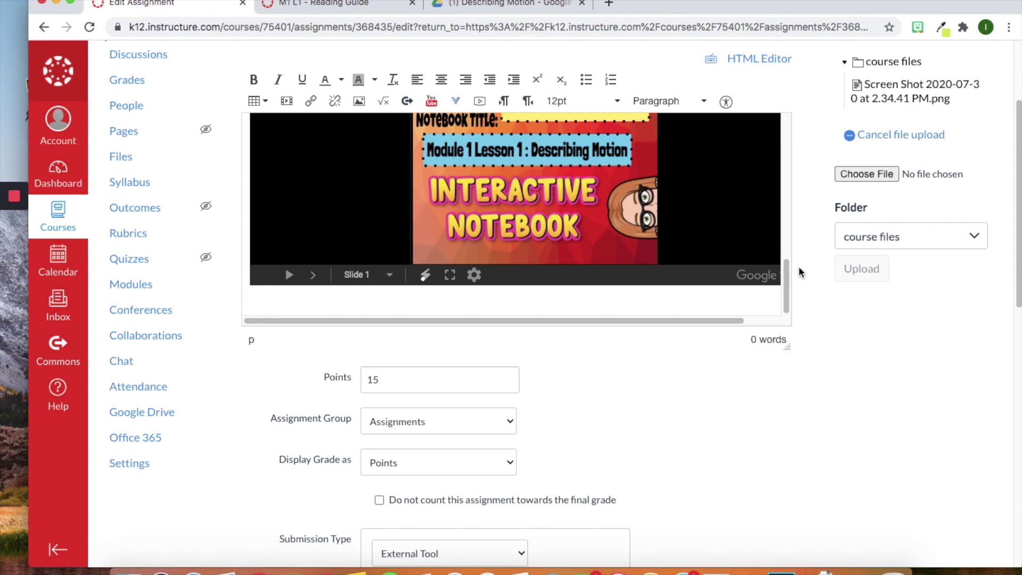
Keep the points at 15 and save the edited assignment
scroll(723, 318, "right", 2)
scroll(787, 296, "up", 5)
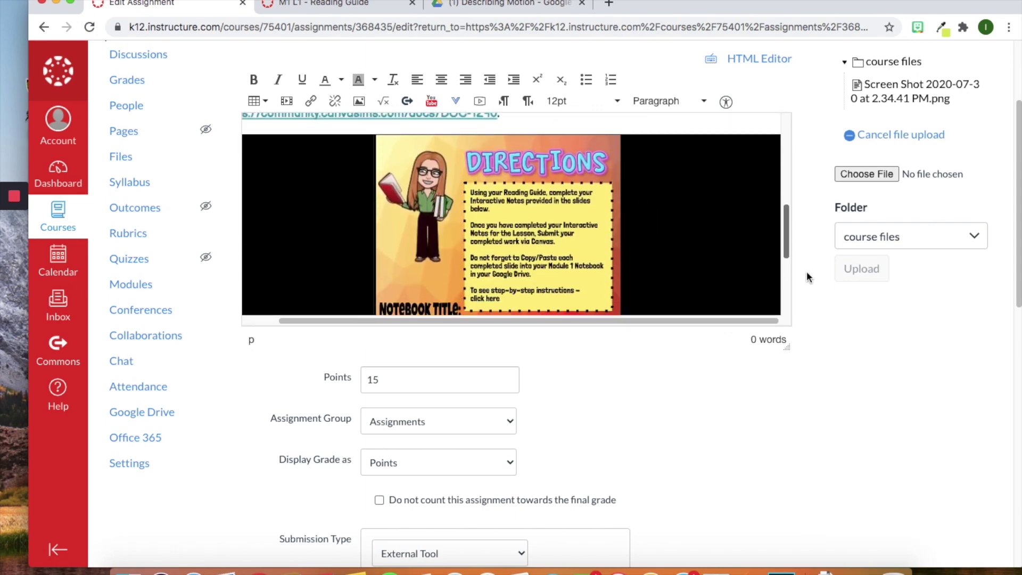
scroll(794, 267, "down", 5)
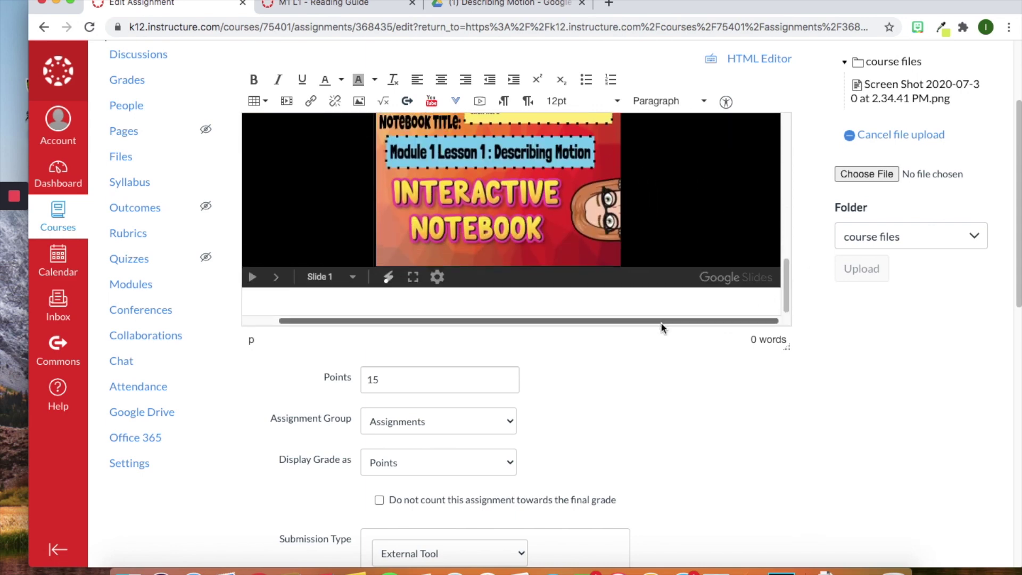
scroll(529, 226, "up", 5)
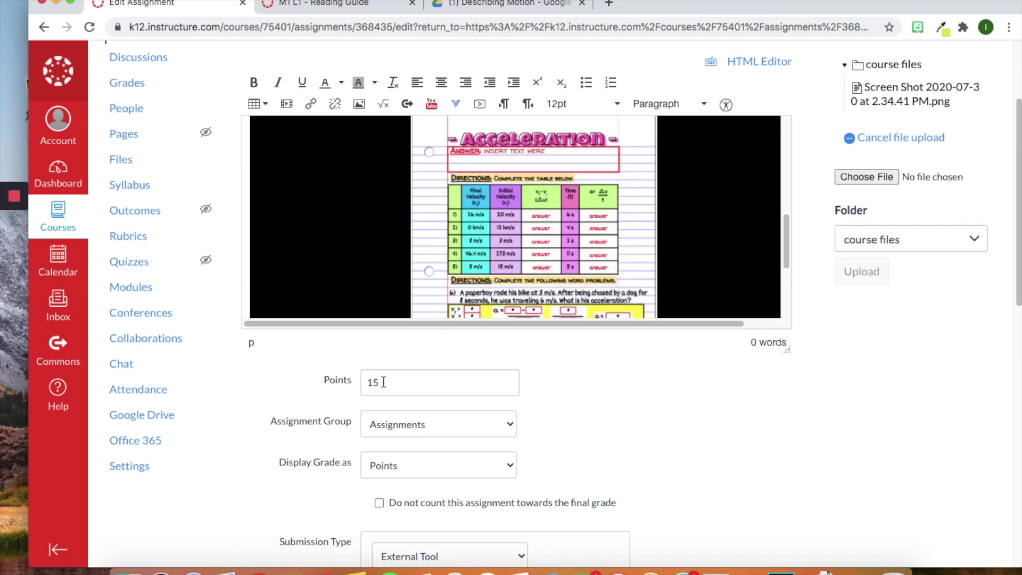
scroll(384, 381, "down", 2)
left_click(408, 281)
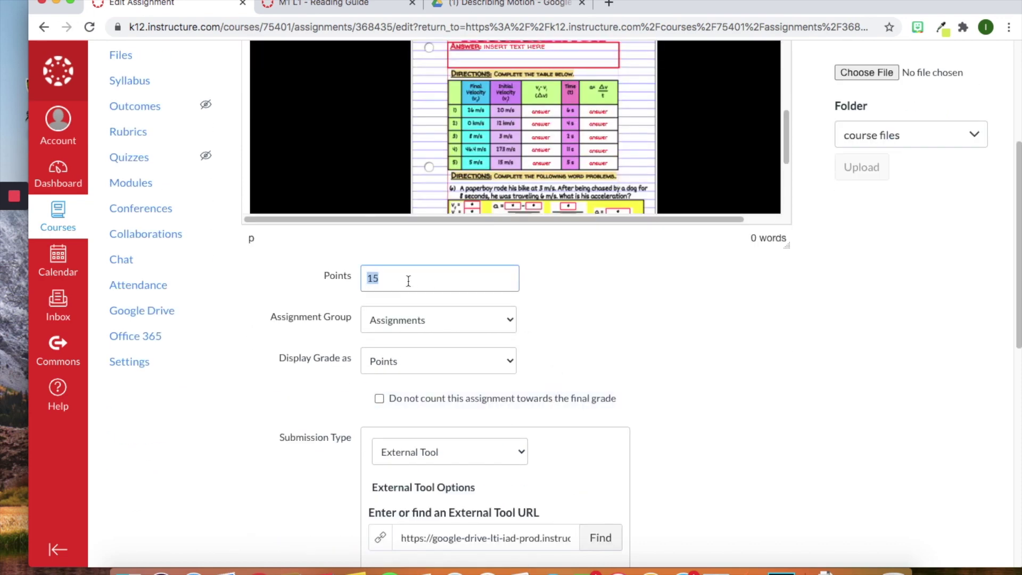
left_click(635, 326)
scroll(635, 326, "down", 3)
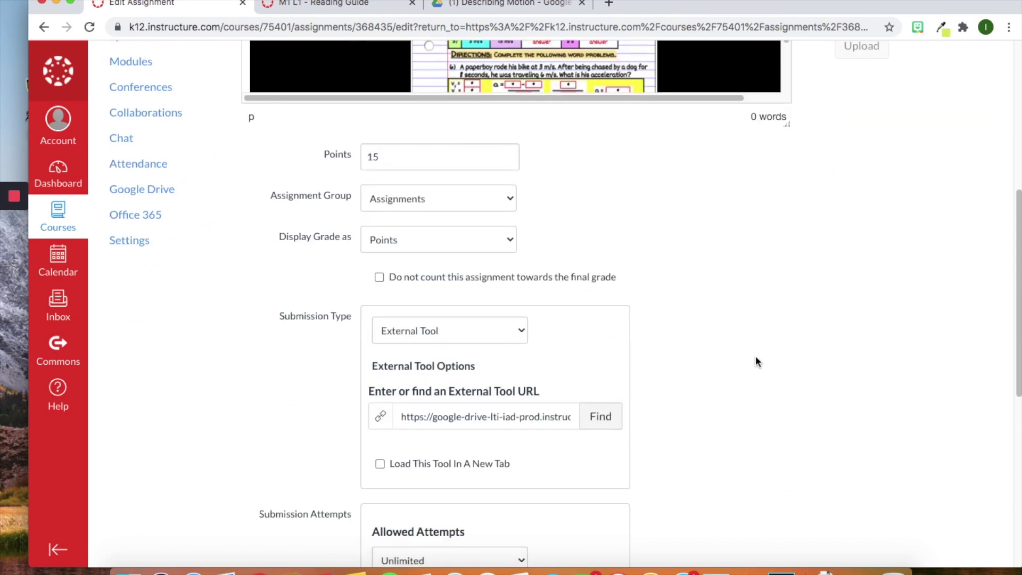
scroll(755, 357, "down", 5)
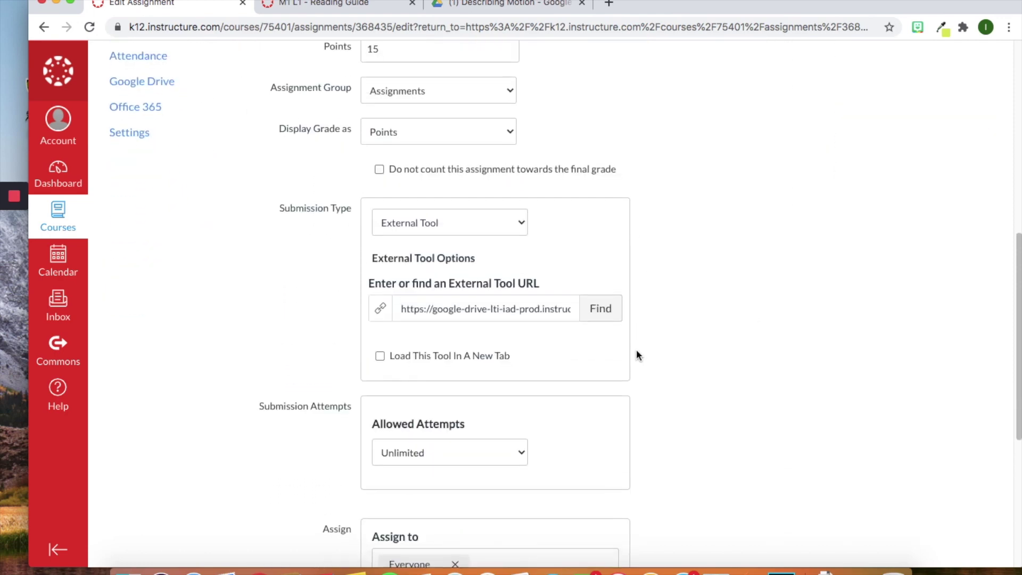
scroll(684, 362, "down", 3)
left_click(751, 506)
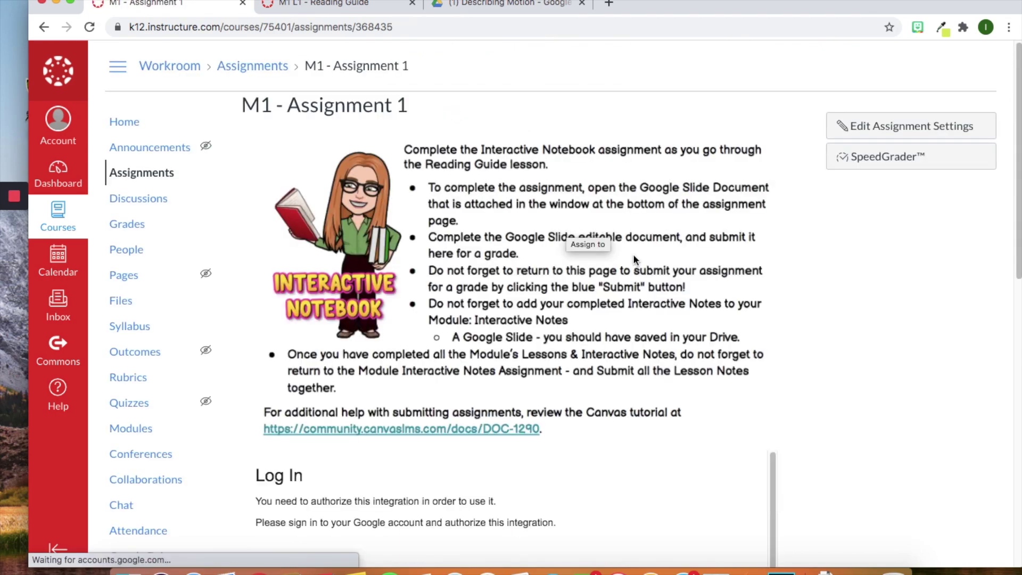
Reopen the assignment for editing and pick Google Drive Cloud Assignment as the external tool
scroll(768, 334, "down", 6)
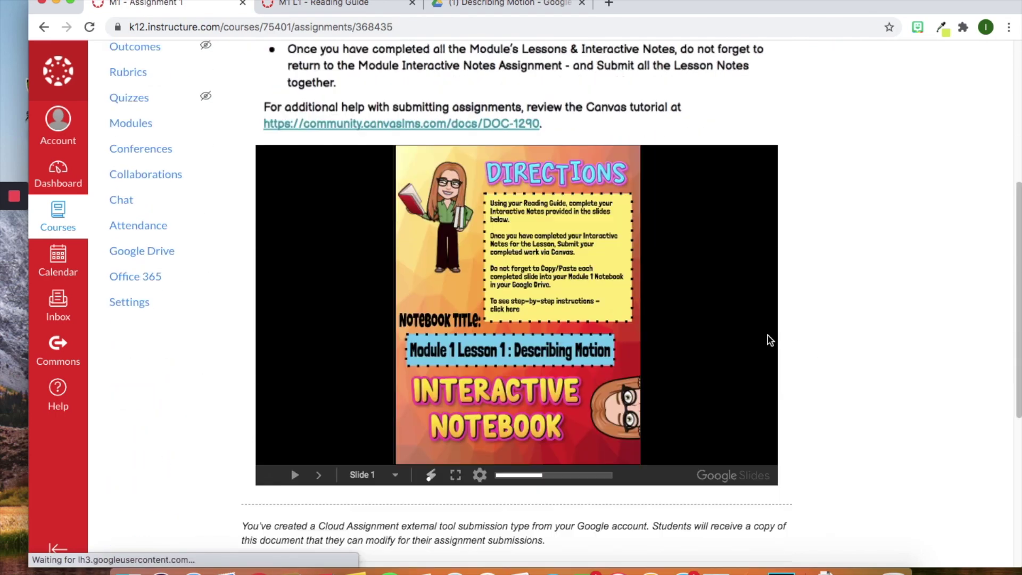
scroll(515, 266, "down", 5)
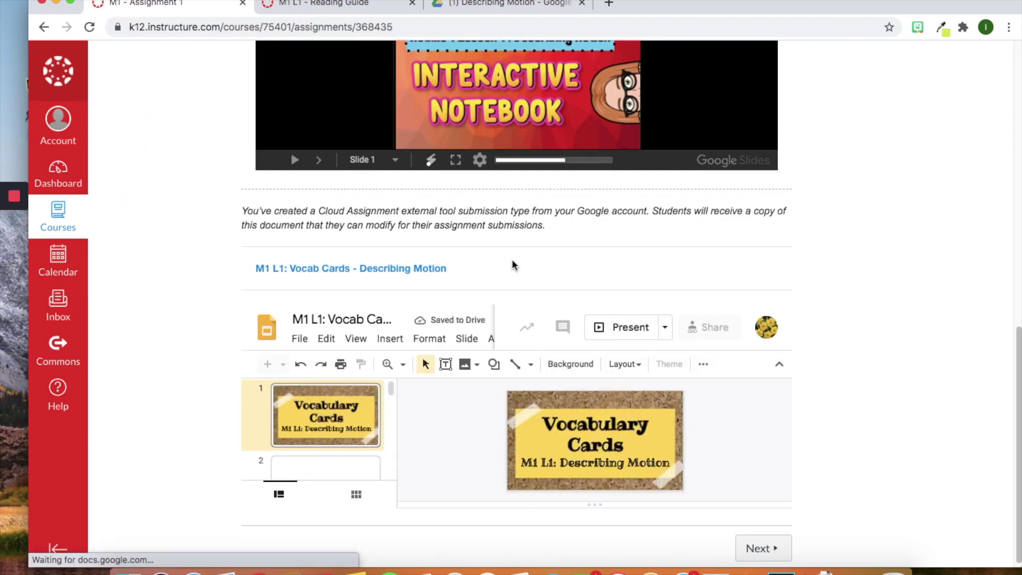
scroll(515, 264, "up", 10)
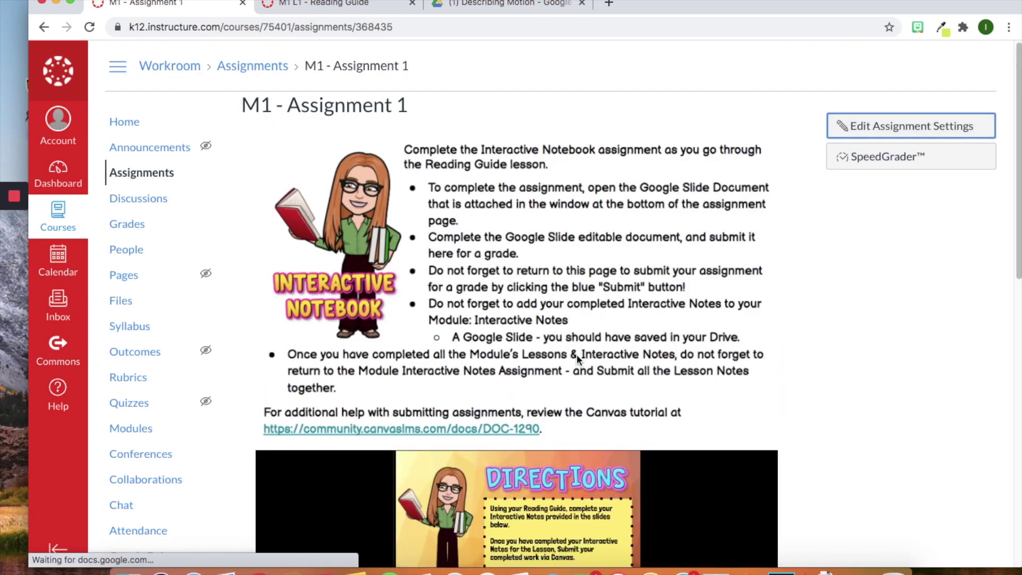
key("Return")
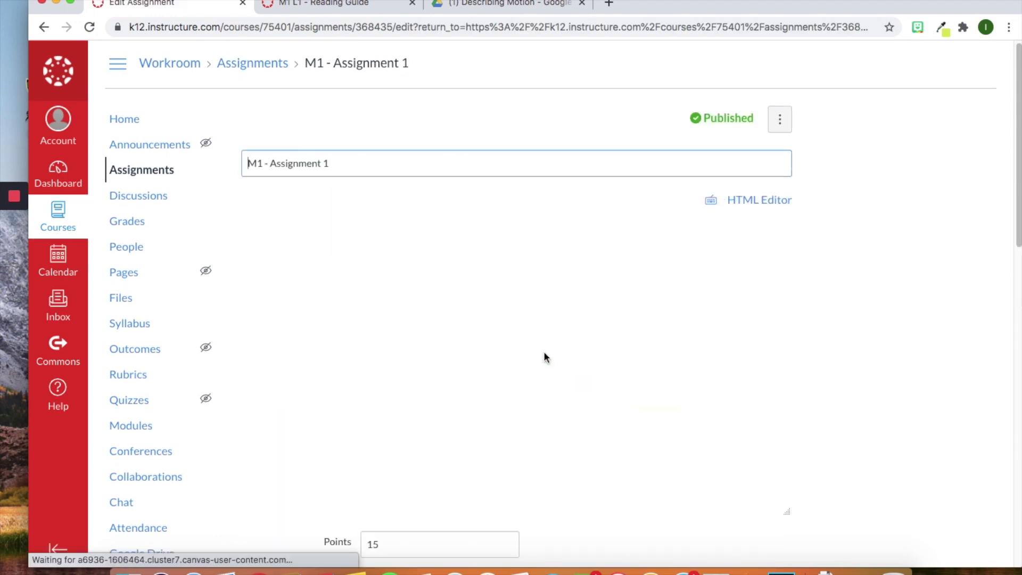
scroll(544, 352, "down", 8)
left_click(598, 369)
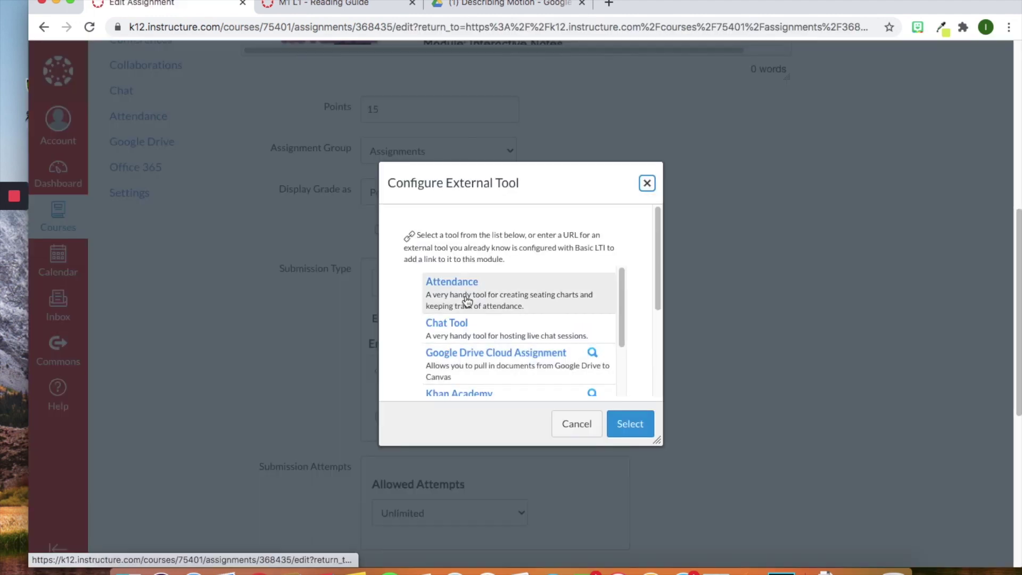
scroll(475, 334, "down", 2)
left_click(475, 333)
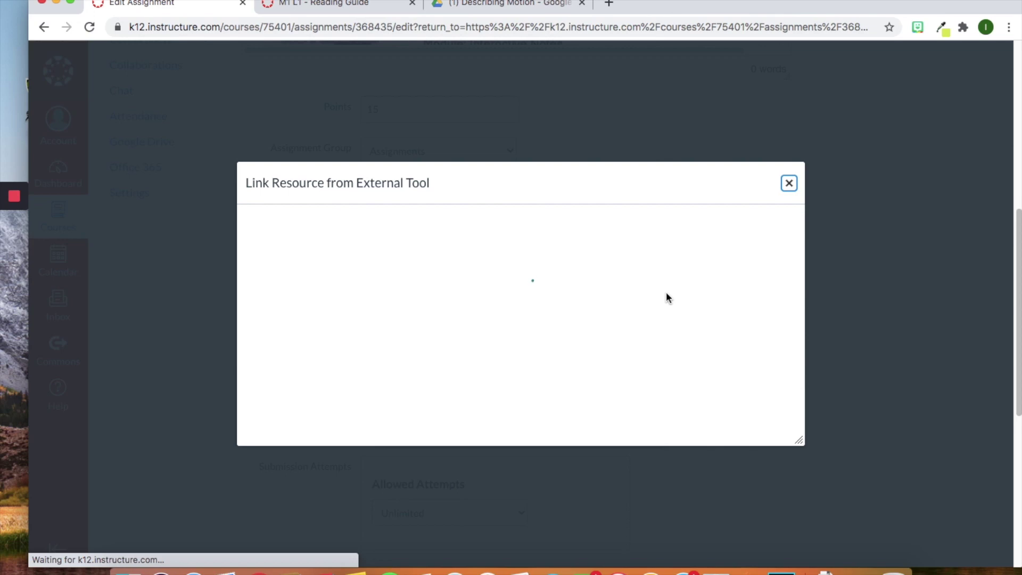
Link the 'M1 L1 - Interactive Notebook' file as the assignment file and save the assignment
left_click(521, 231)
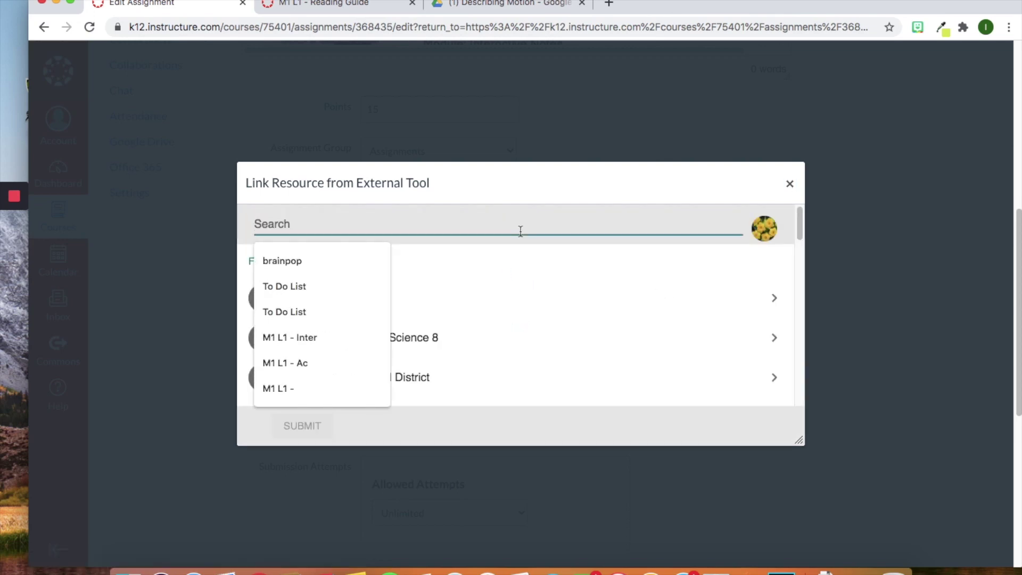
type("M1 L1 ")
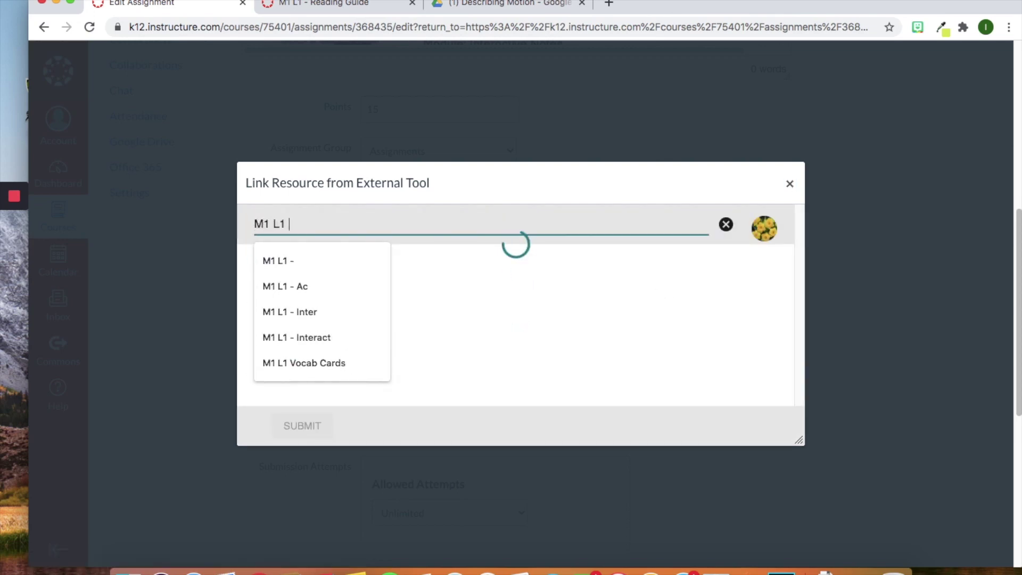
type("- Inter")
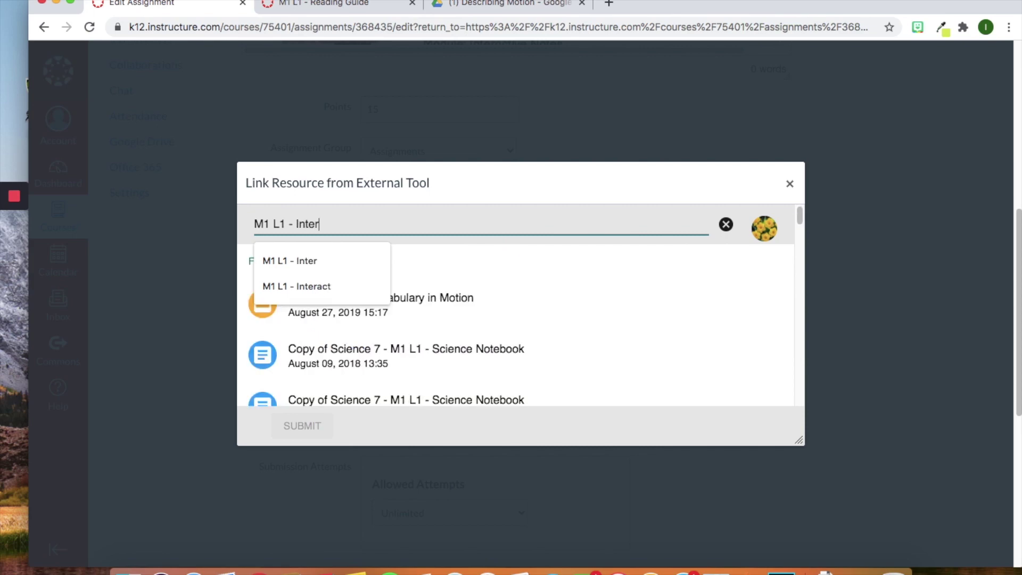
type("a")
left_click(472, 308)
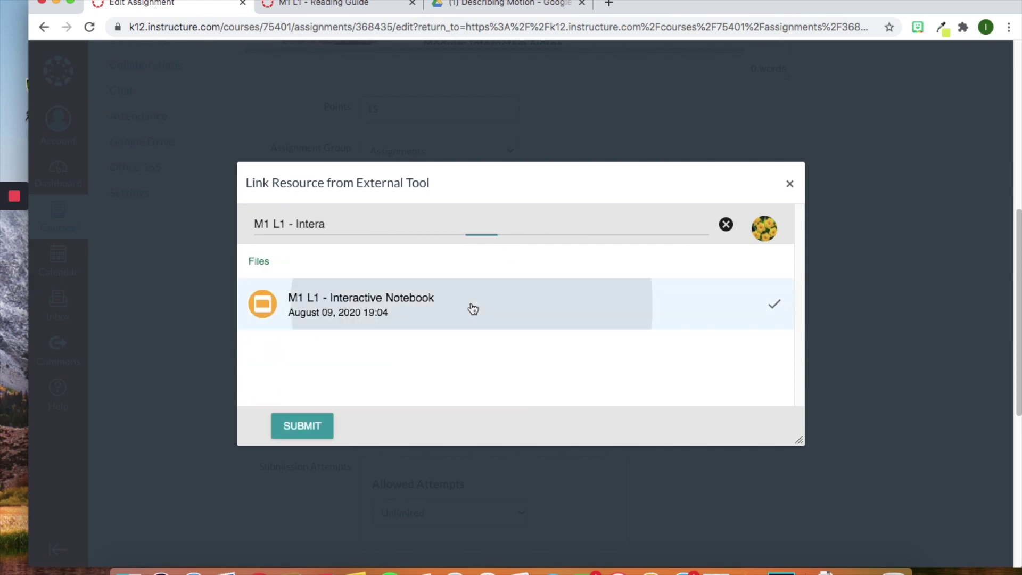
left_click(320, 425)
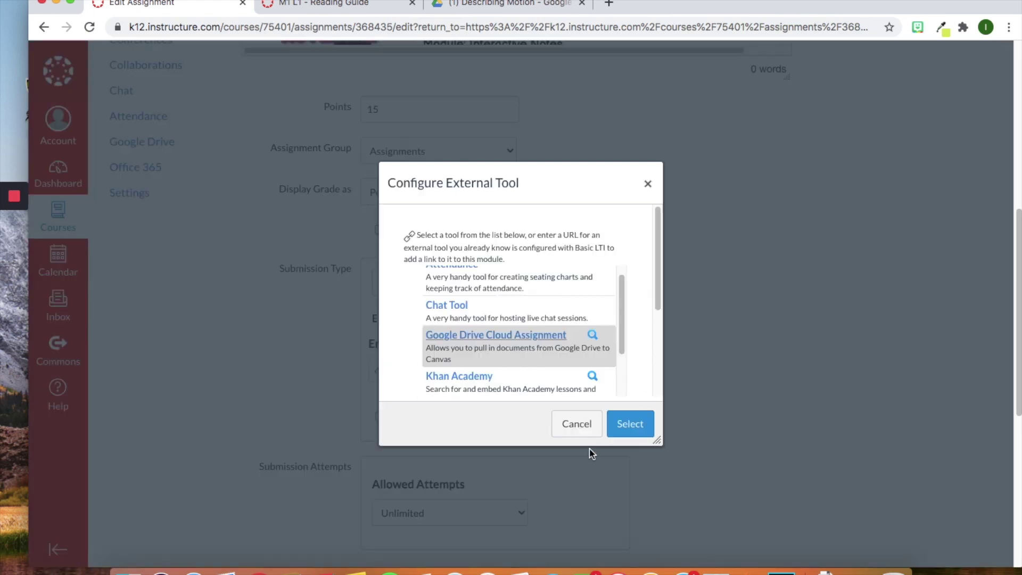
left_click(628, 429)
scroll(789, 325, "down", 7)
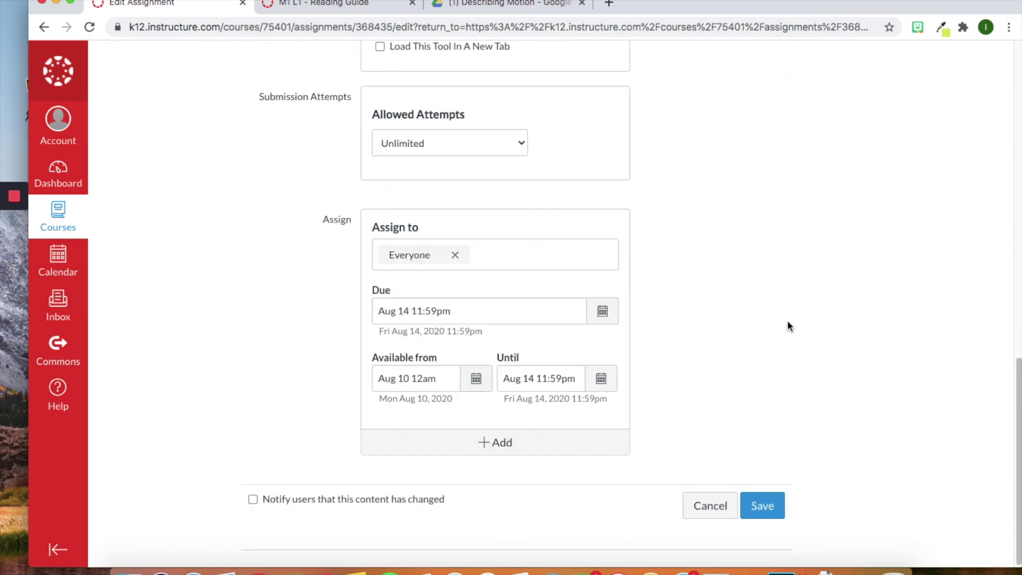
left_click(761, 497)
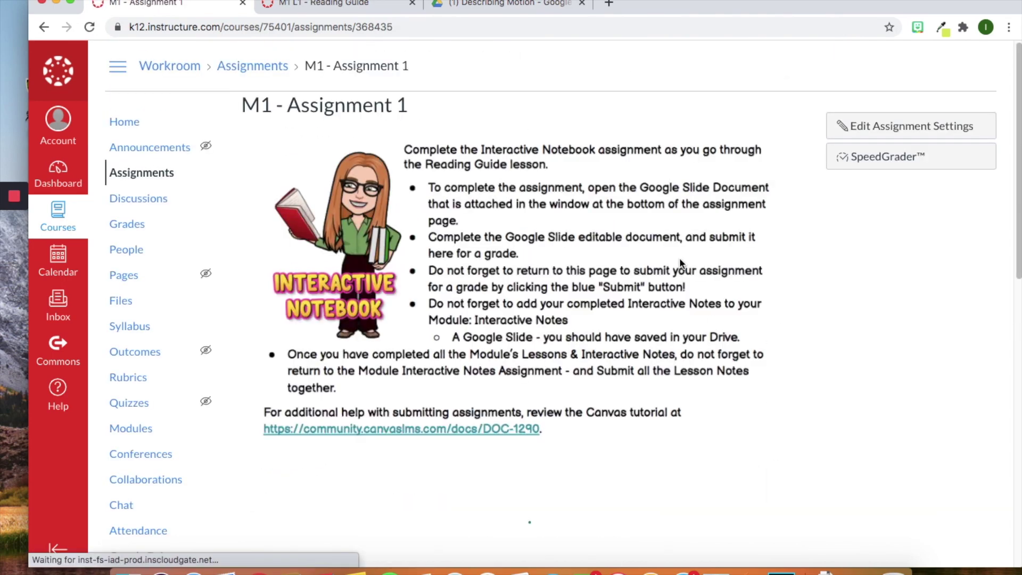
Scroll through the M1 - Assignment 1 page to find Edit Assignment Settings
scroll(756, 254, "down", 5)
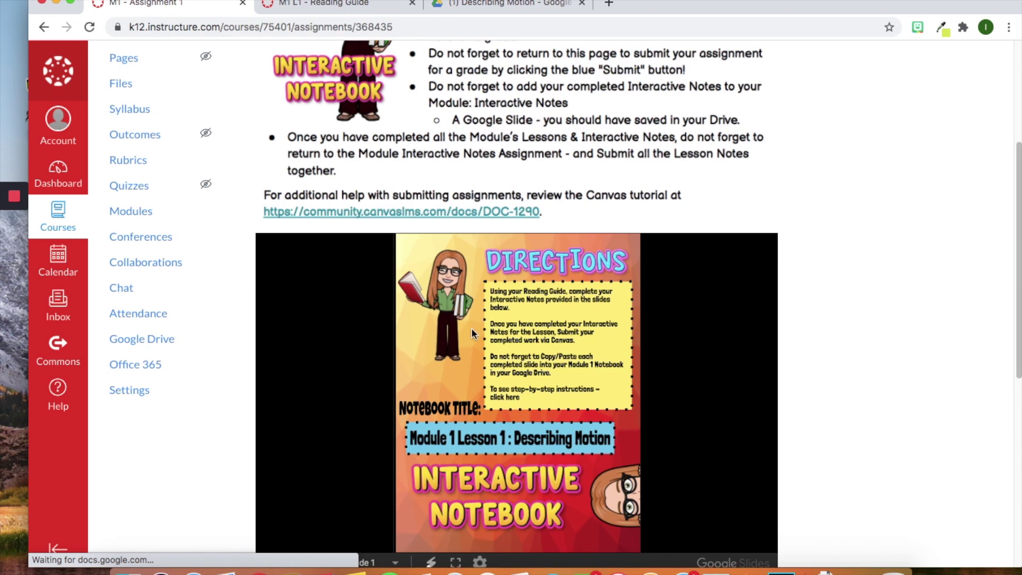
scroll(858, 290, "down", 8)
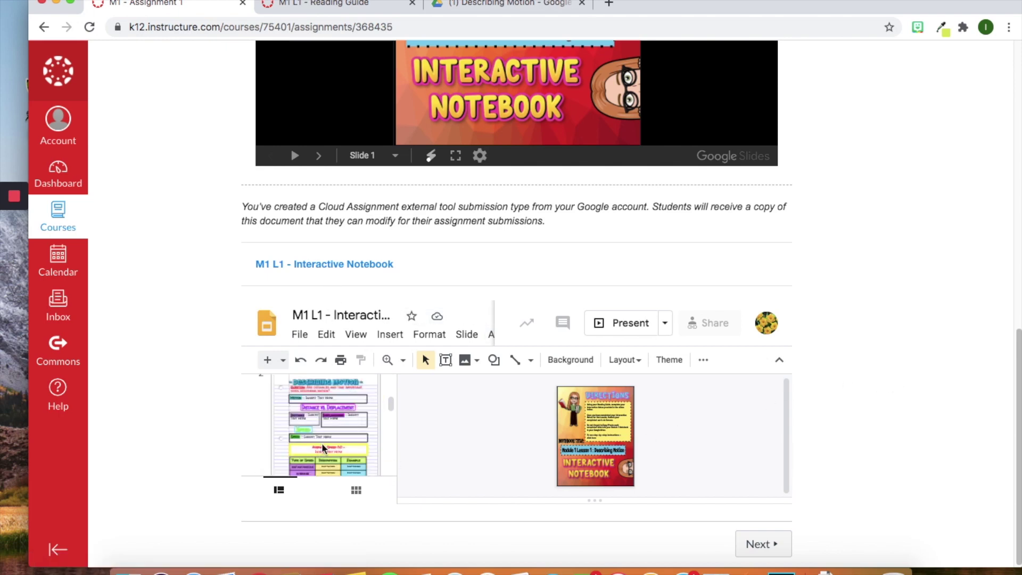
scroll(322, 447, "down", 5)
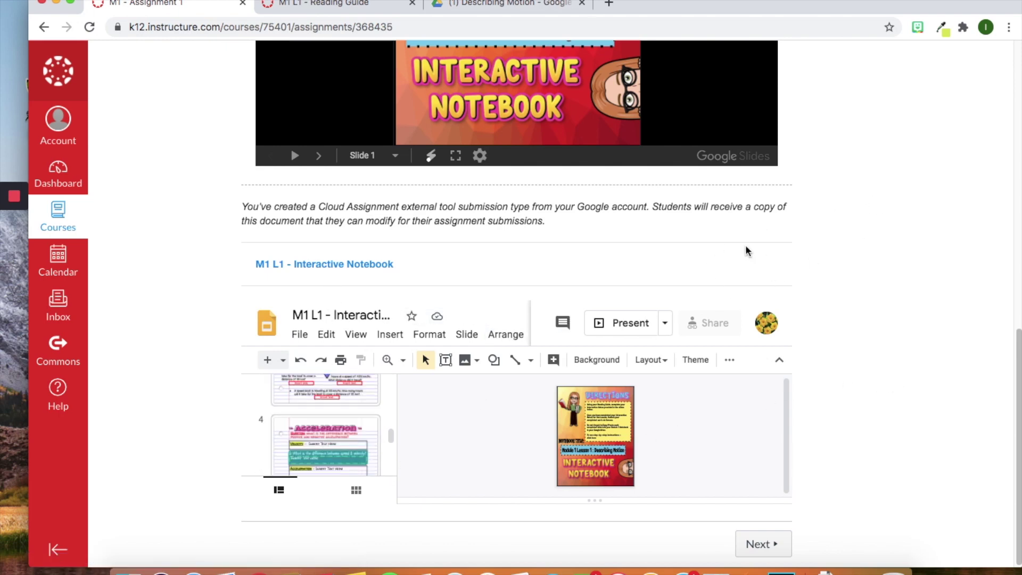
scroll(898, 276, "up", 10)
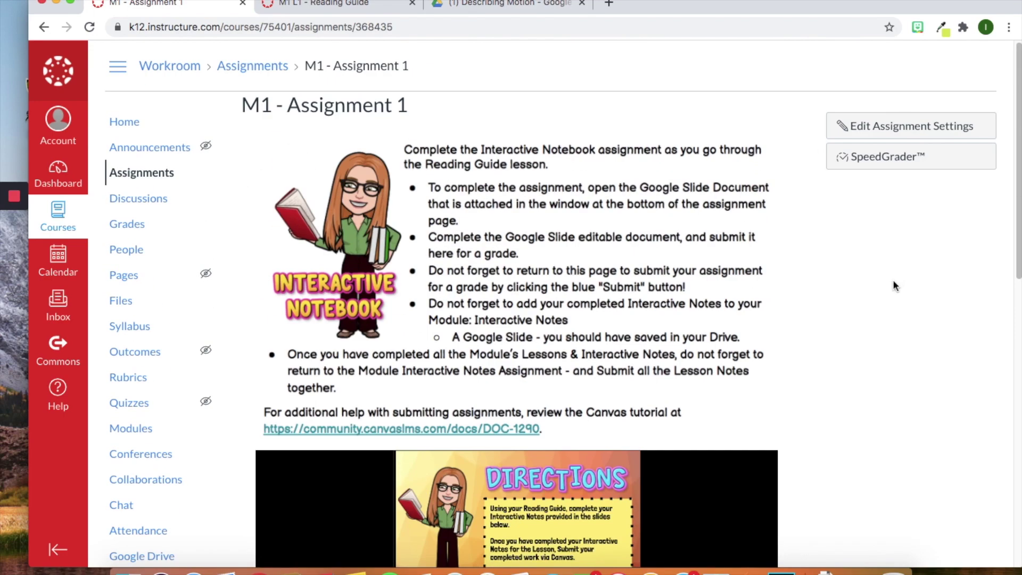
scroll(884, 325, "down", 10)
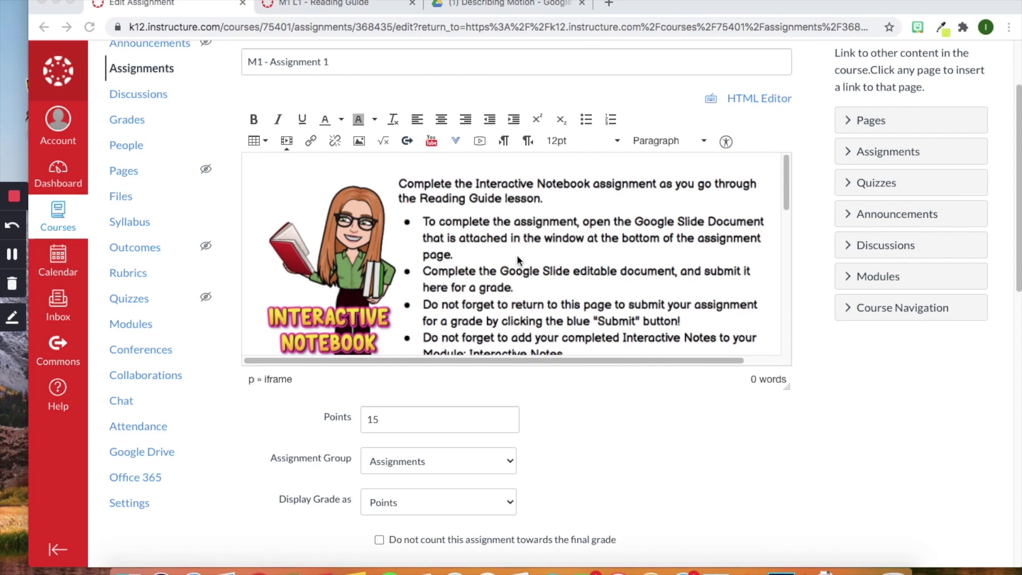
Change the submission type from External Tool to Online
scroll(713, 339, "down", 10)
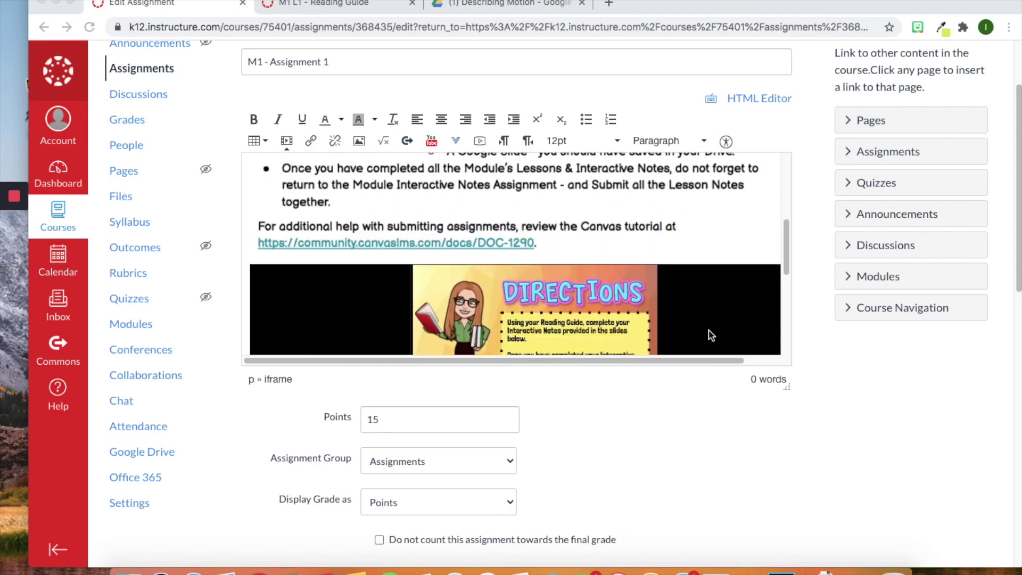
scroll(703, 314, "down", 5)
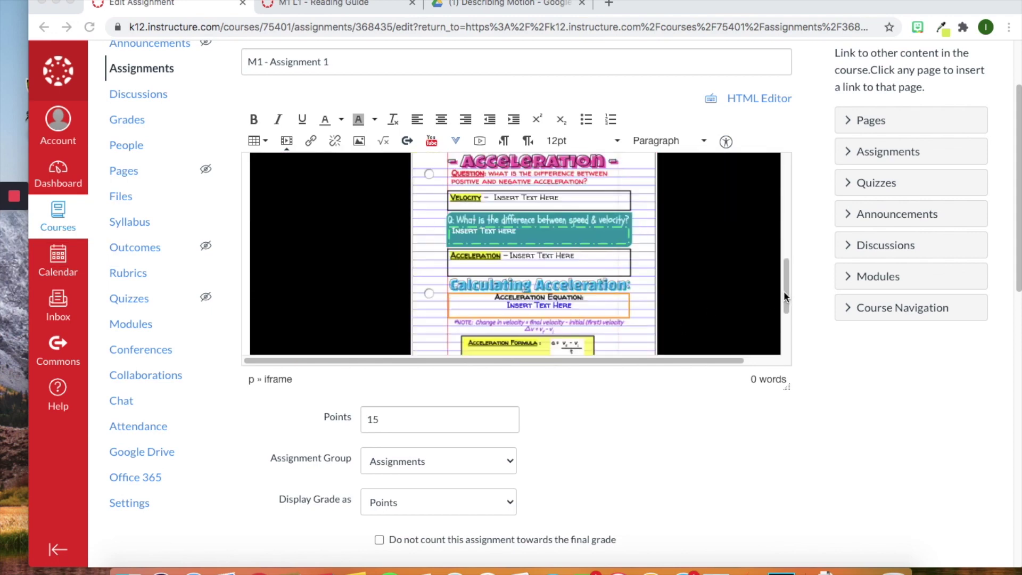
scroll(787, 311, "down", 1)
left_click_drag(787, 314, 791, 345)
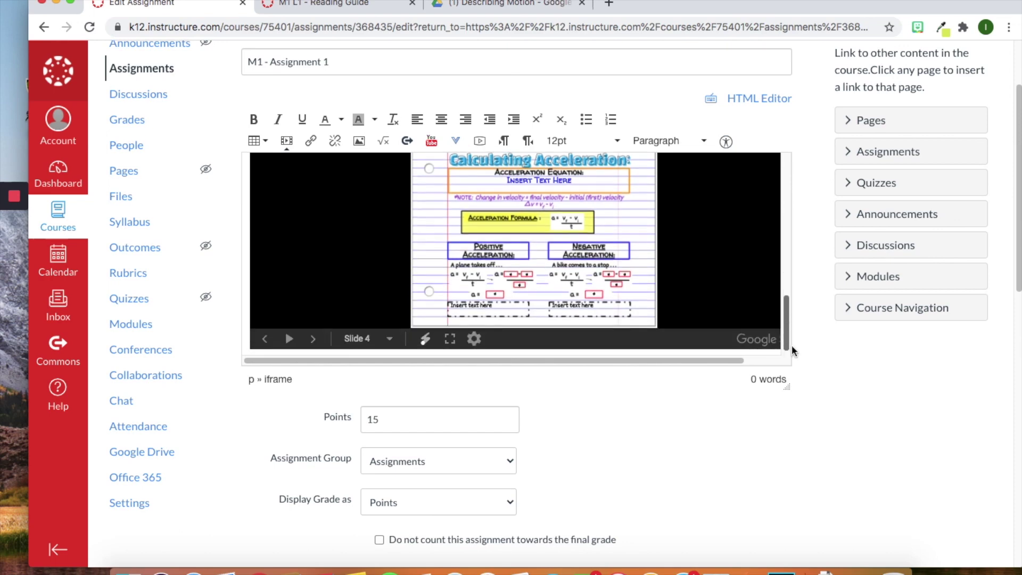
left_click(692, 346)
scroll(671, 353, "down", 10)
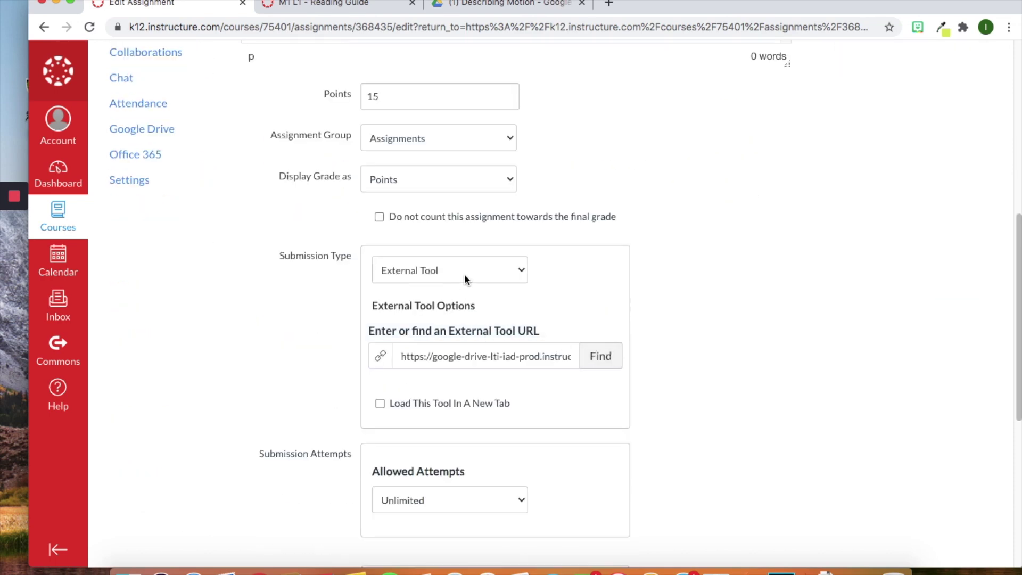
left_click(463, 274)
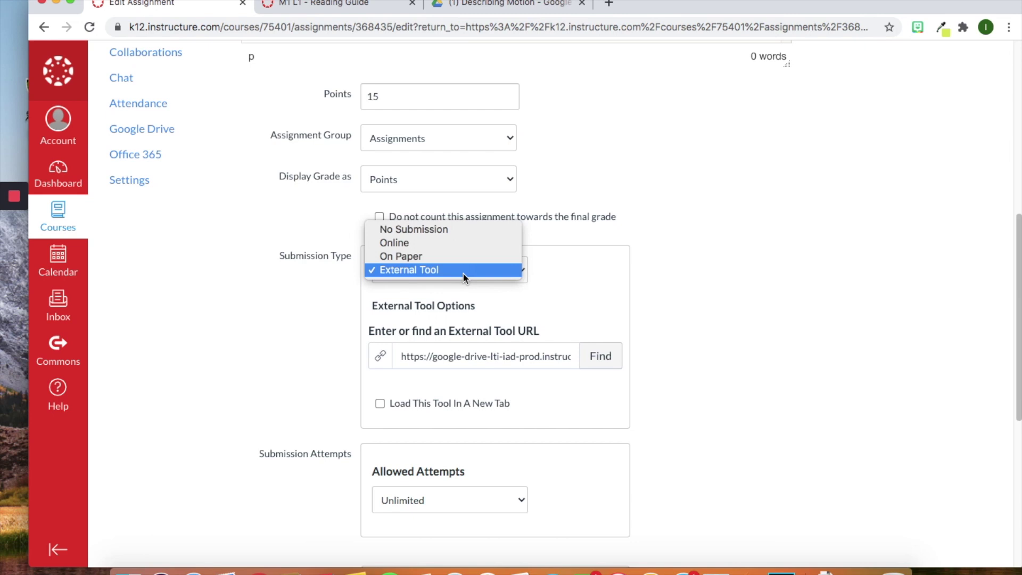
left_click(434, 244)
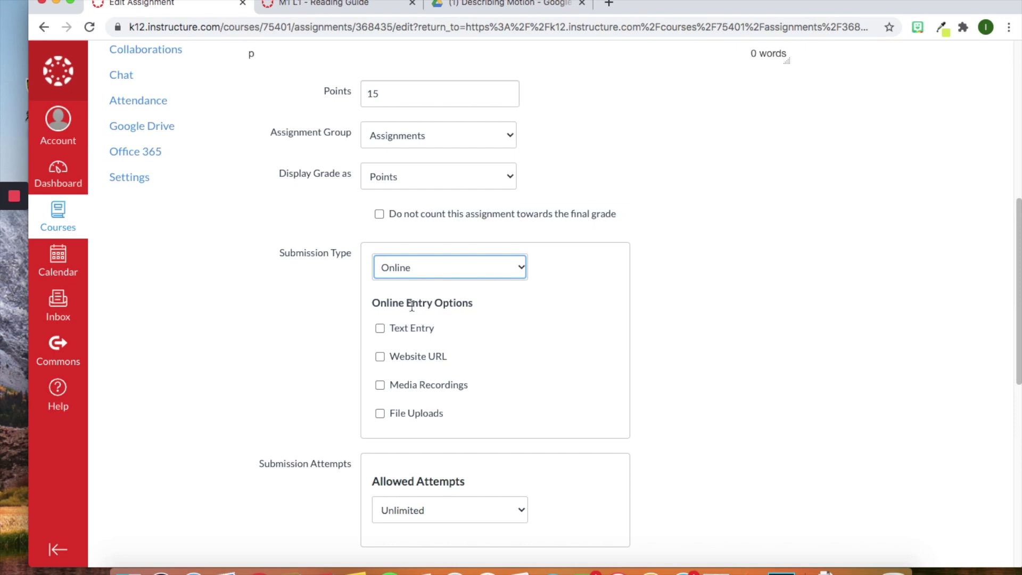
Tick Text Entry, Website URL and File Upload, trying and then removing the file-type restriction
left_click(380, 329)
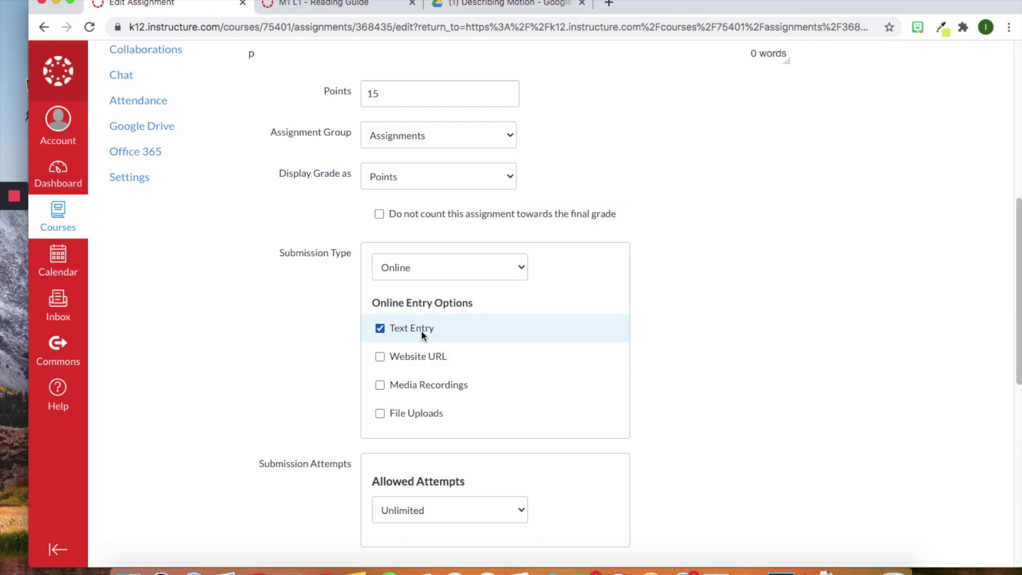
left_click(382, 360)
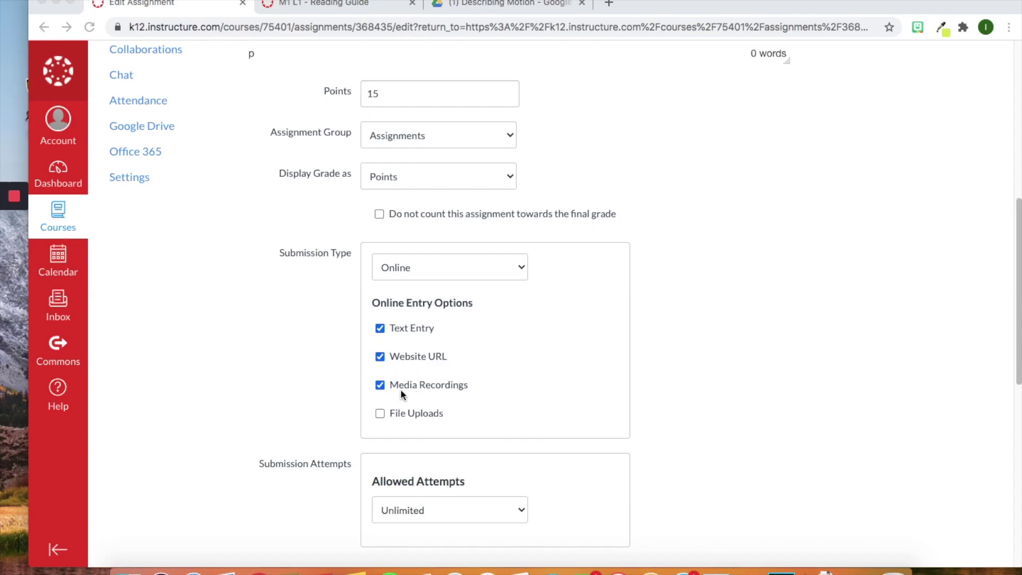
scroll(556, 379, "down", 1)
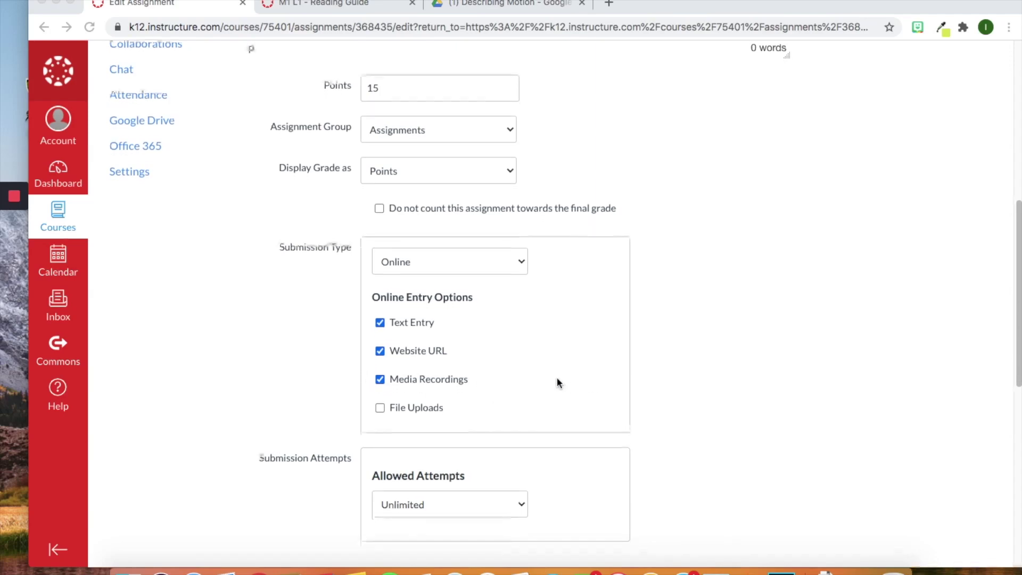
scroll(466, 391, "down", 1)
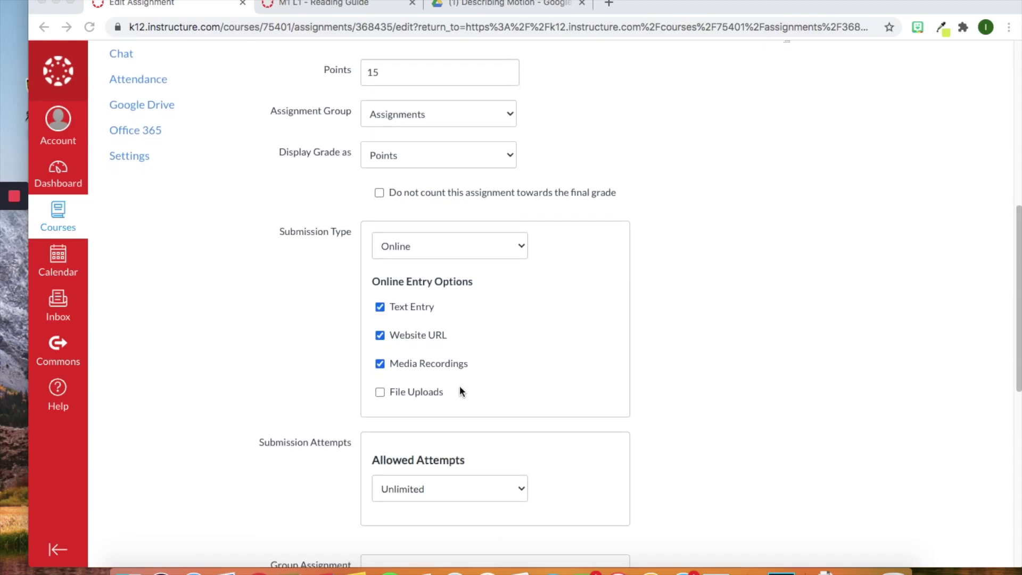
left_click(380, 394)
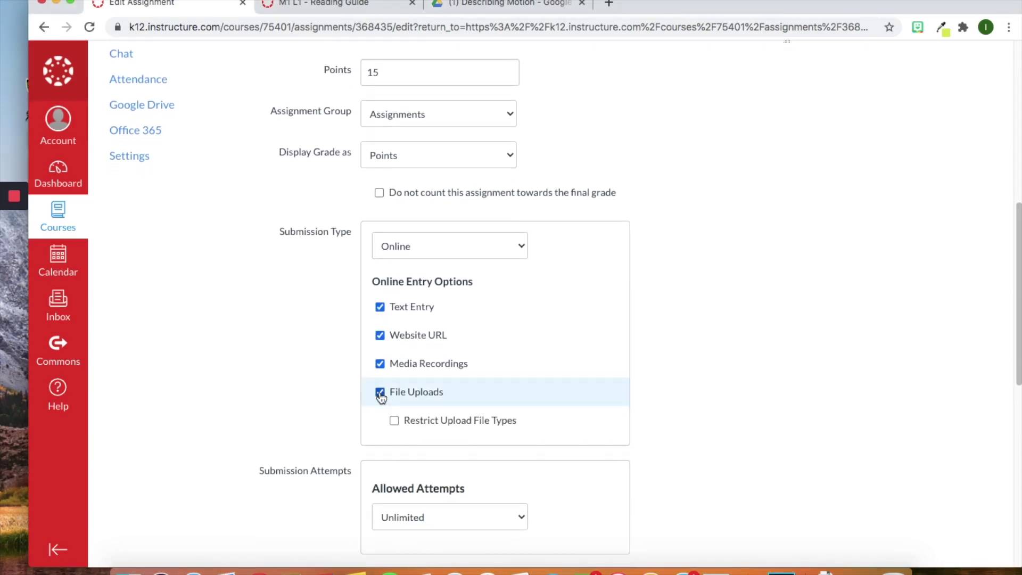
left_click(416, 419)
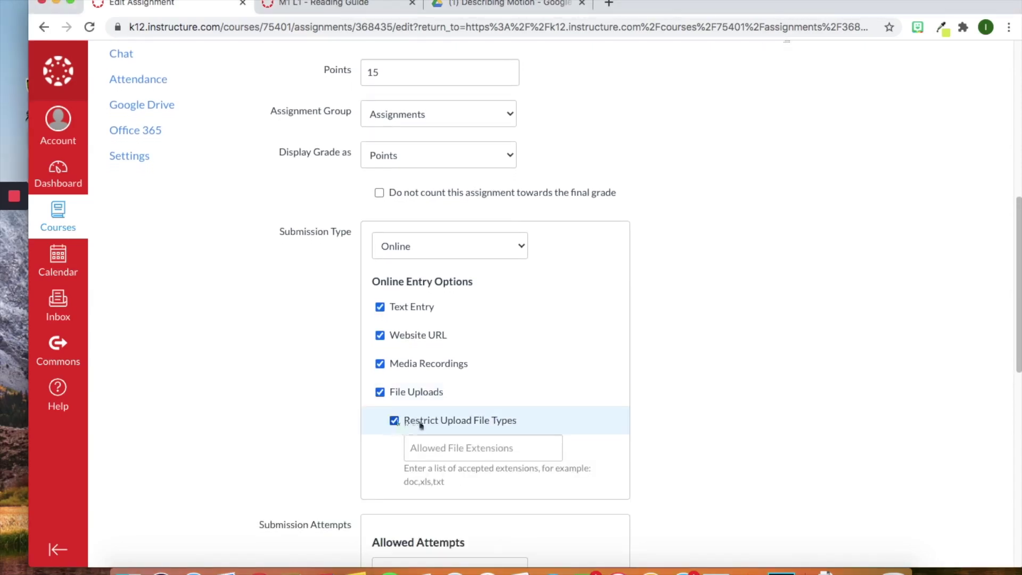
left_click(452, 446)
left_click_drag(403, 482, 427, 482)
left_click(443, 483)
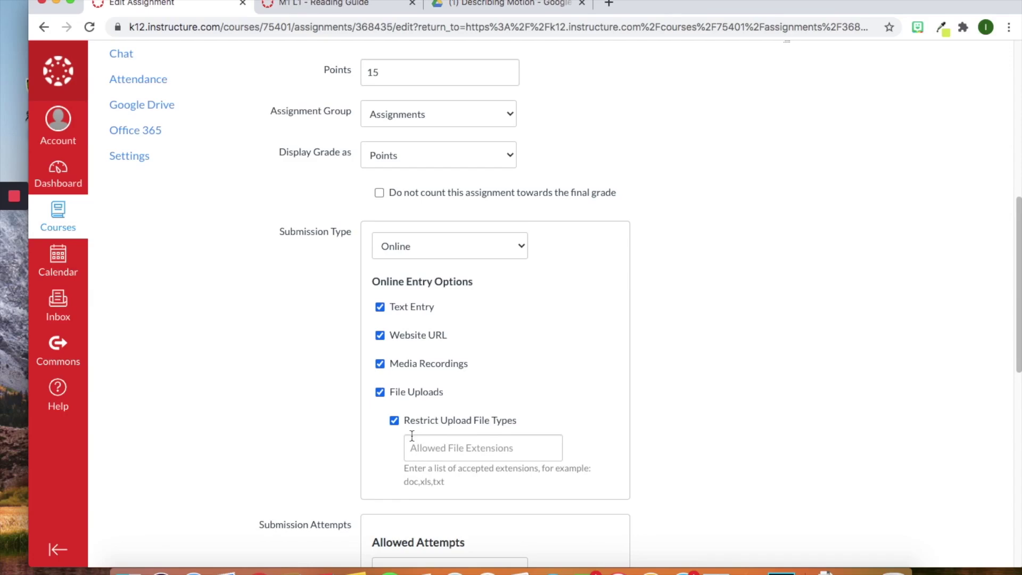
left_click(395, 421)
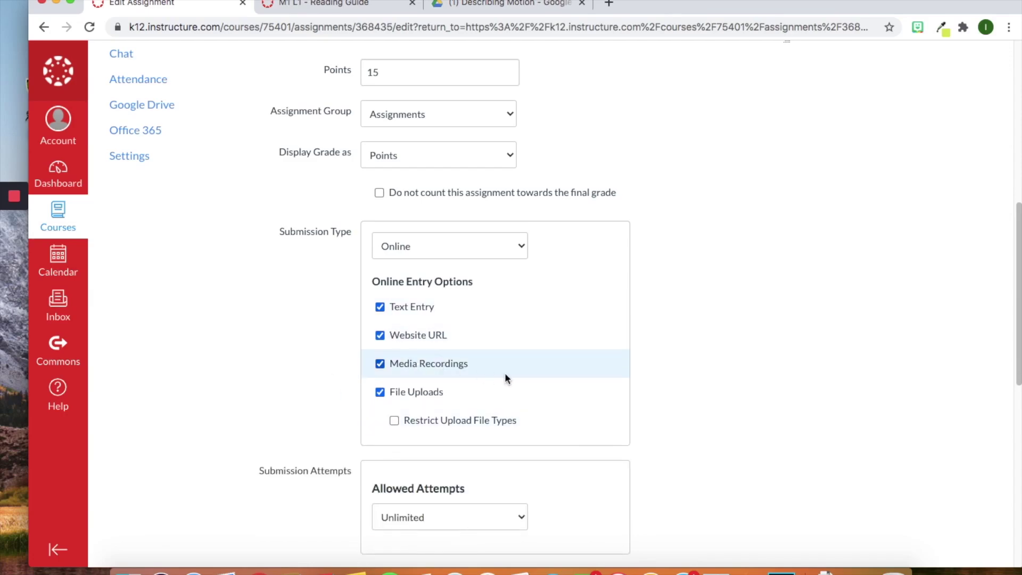
Untick Media Recording and File Upload, then save the assignment
scroll(505, 374, "down", 1)
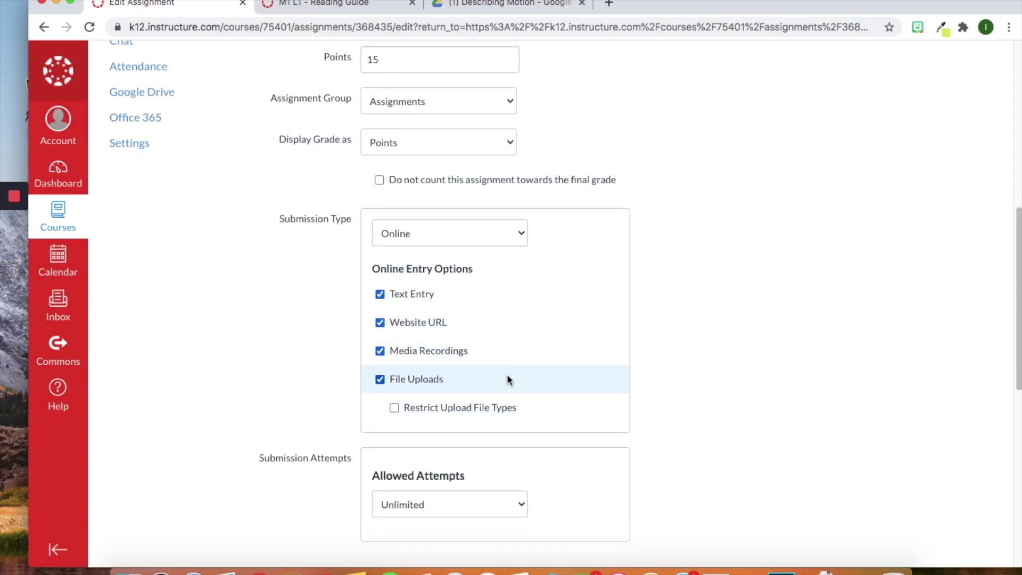
left_click(379, 351)
left_click(380, 379)
scroll(772, 394, "down", 5)
scroll(772, 409, "down", 4)
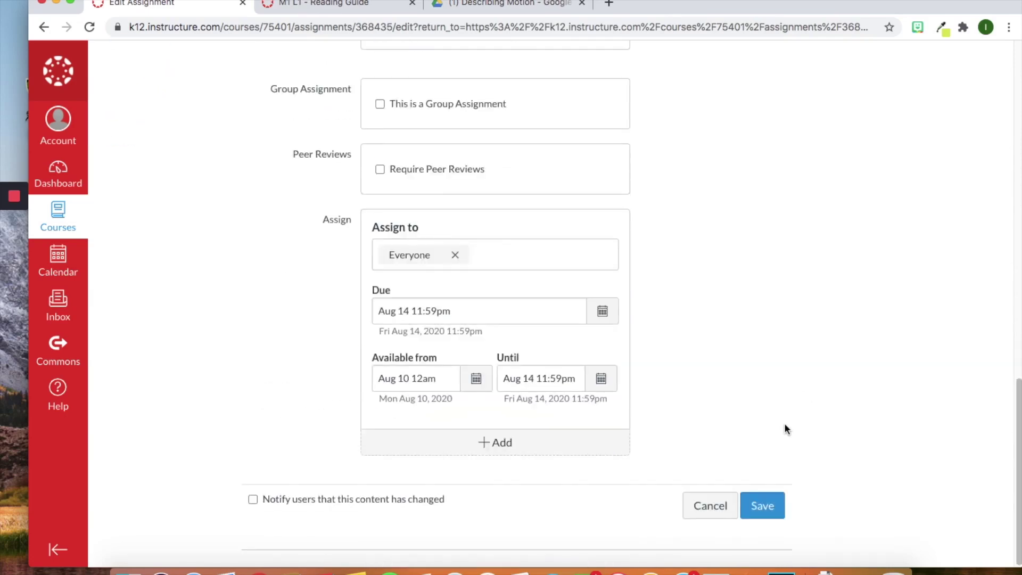
left_click(763, 508)
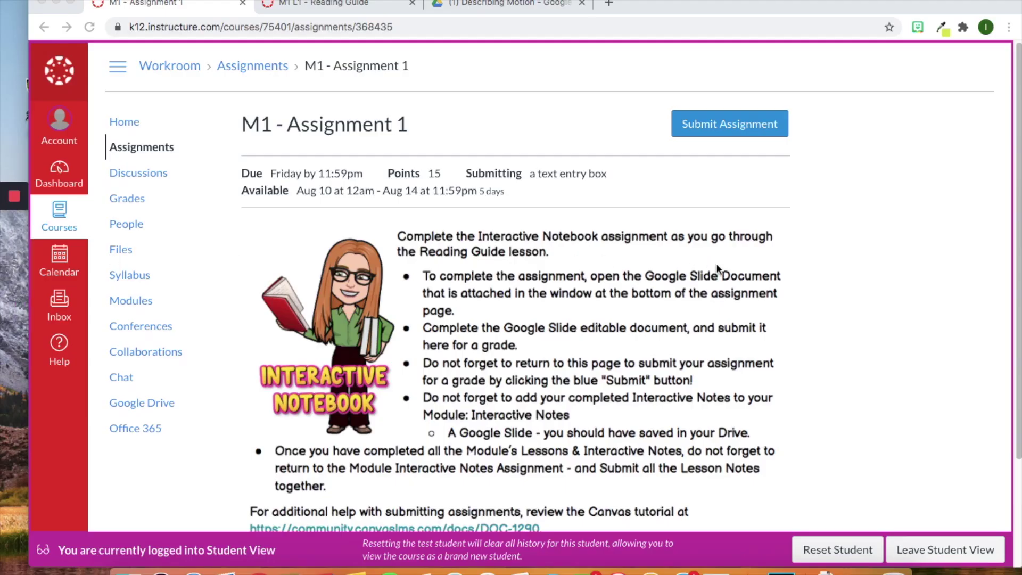
Start a text-entry submission in Student View and try submitting it empty
scroll(833, 303, "down", 1)
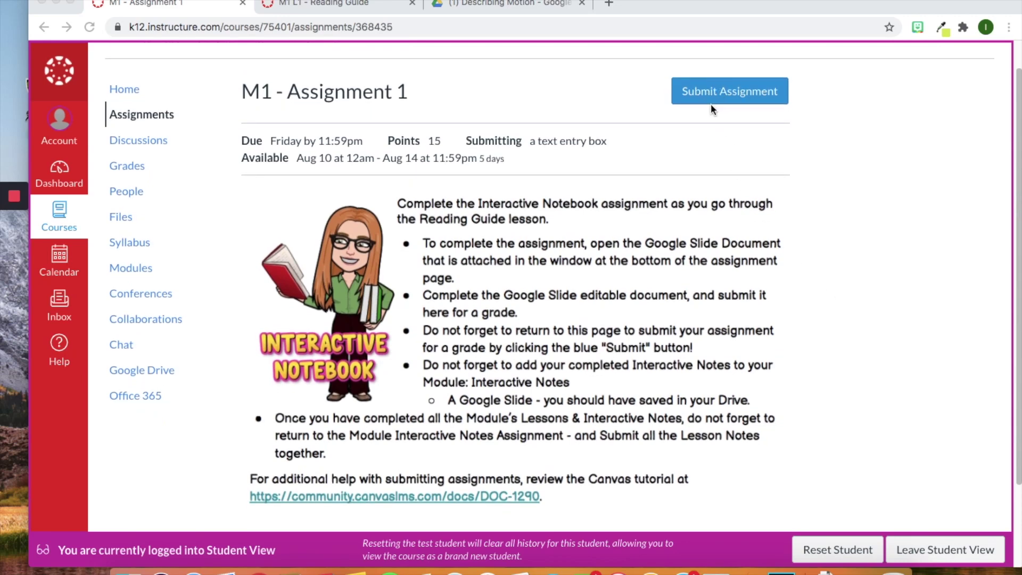
left_click(717, 99)
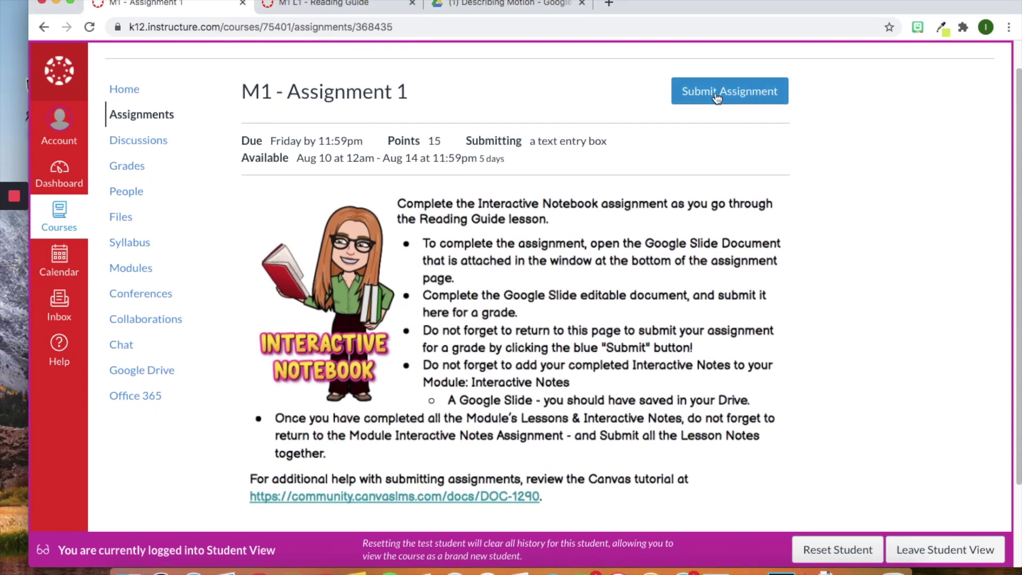
left_click(717, 99)
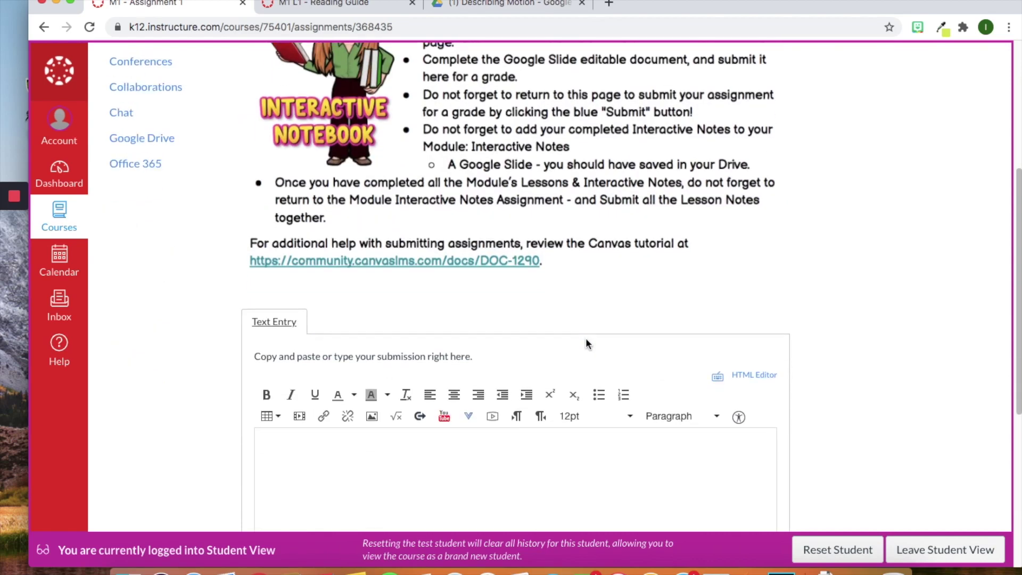
left_click(440, 237)
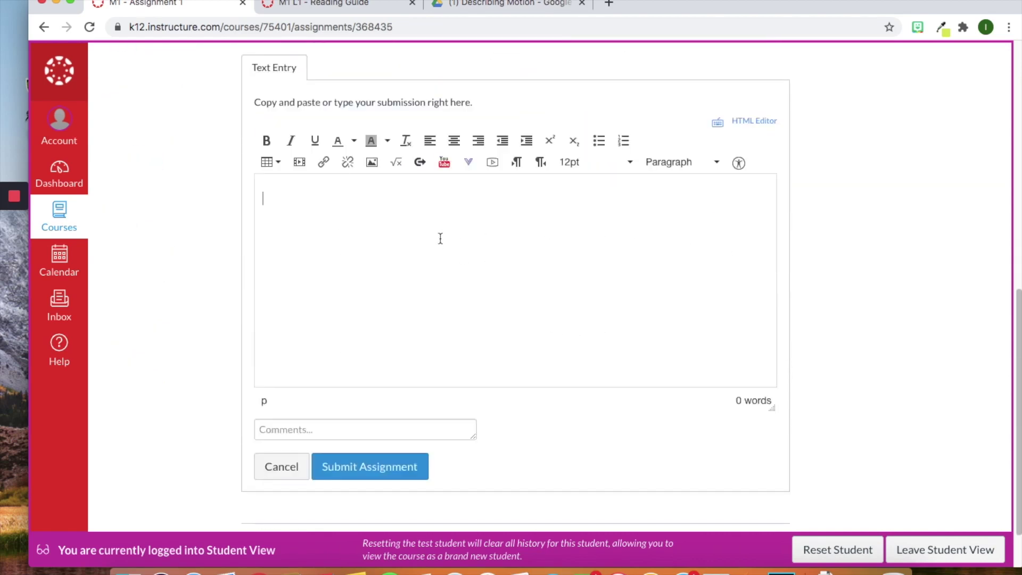
scroll(583, 263, "up", 7)
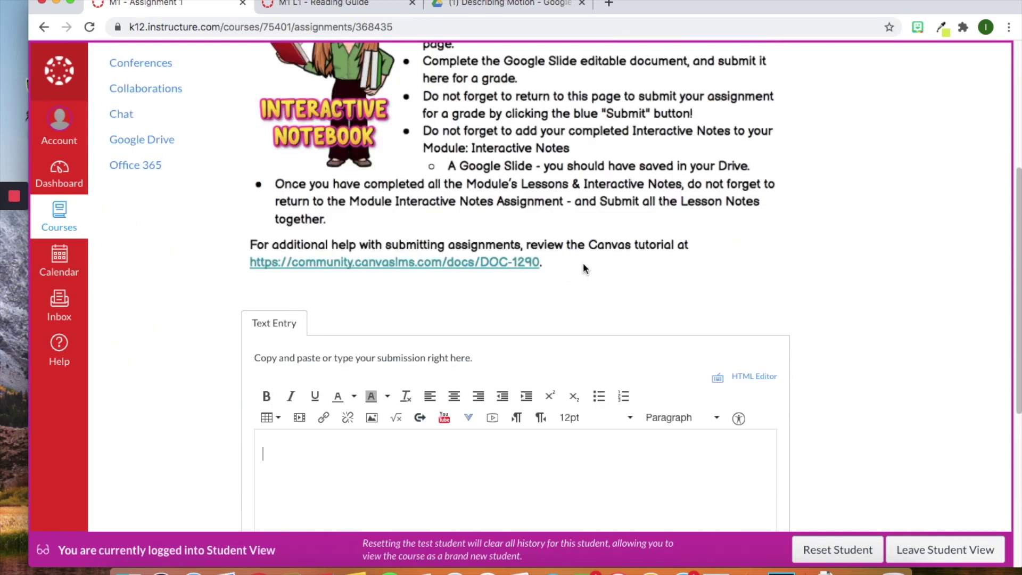
scroll(486, 208, "down", 5)
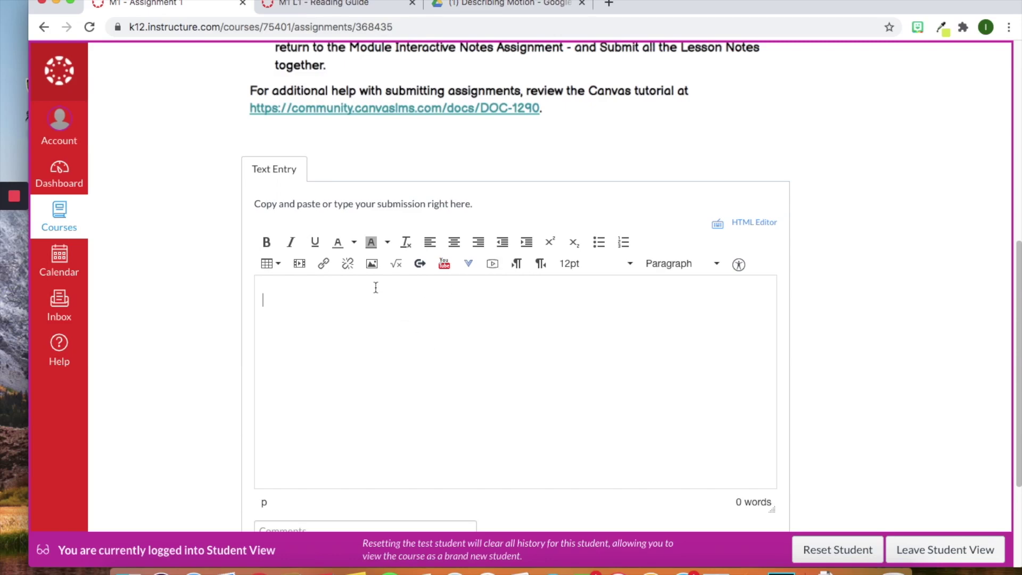
left_click(468, 265)
left_click(361, 315)
scroll(528, 352, "down", 3)
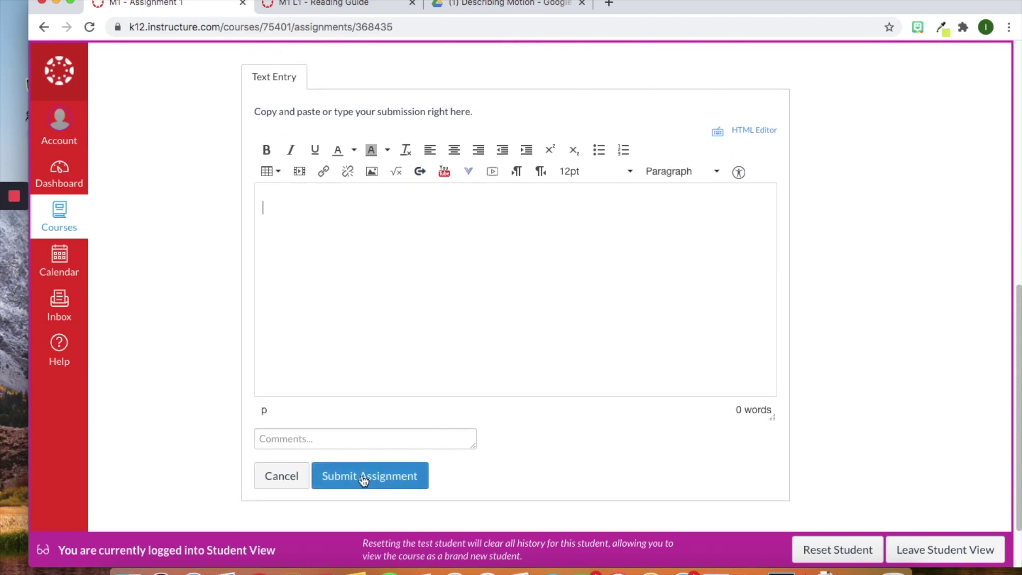
left_click(364, 480)
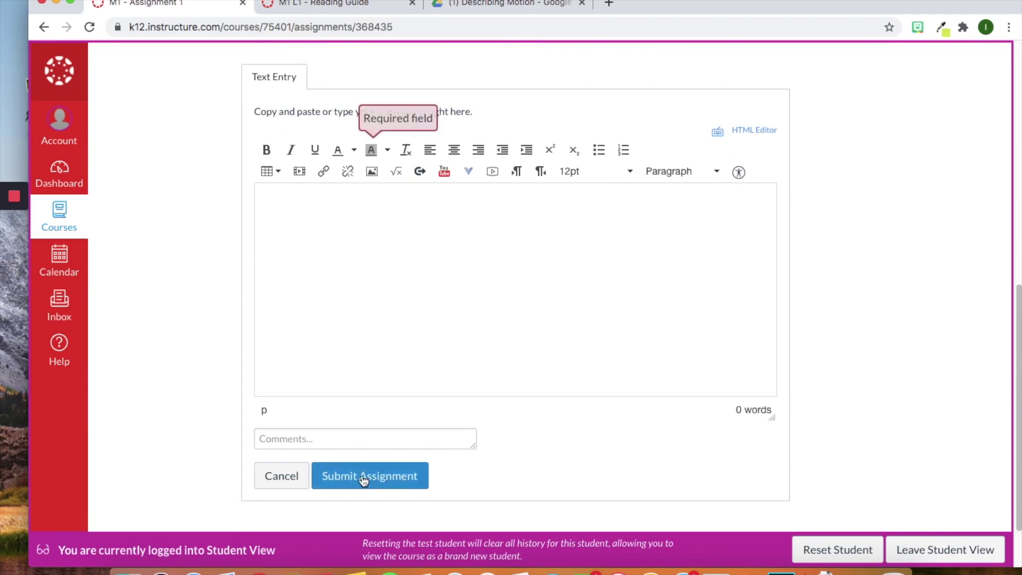
Enter 'Hi there' in the text entry editor and submit it
left_click(442, 281)
type("L")
type("Hi there :)")
left_click(386, 477)
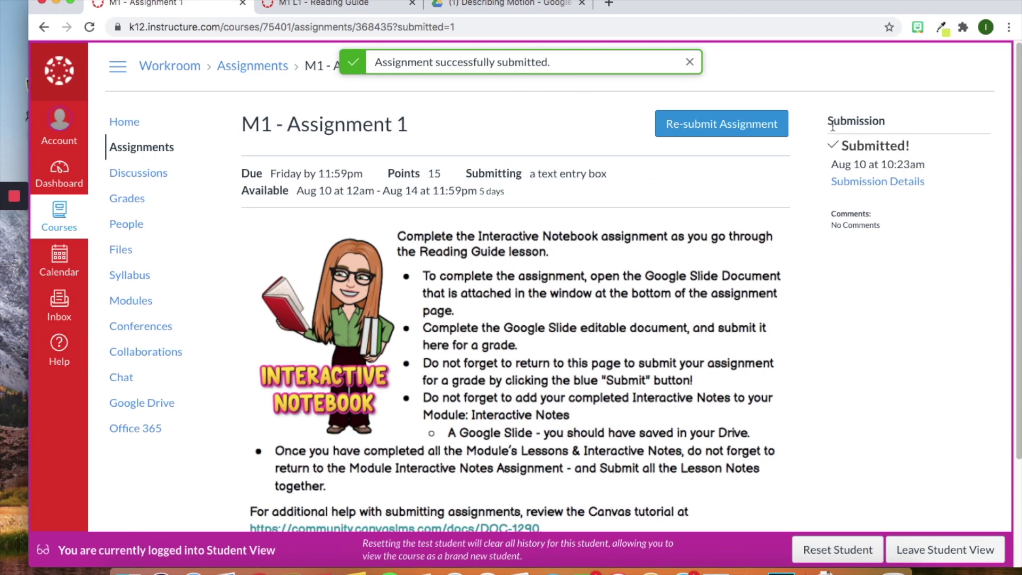
Highlight the Submitted! confirmation and open the submission details
left_click_drag(841, 145, 924, 150)
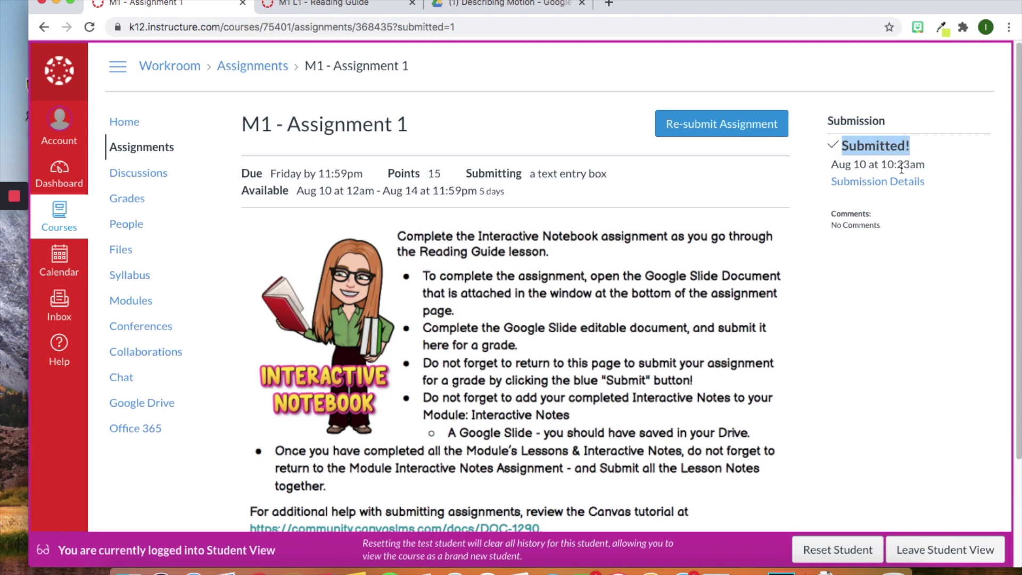
left_click(911, 229)
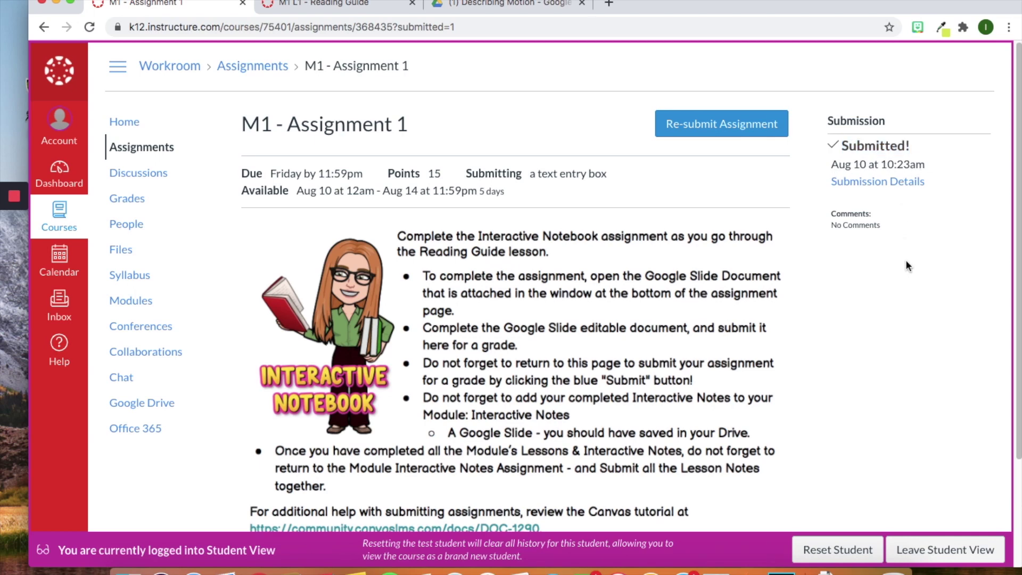
left_click(866, 187)
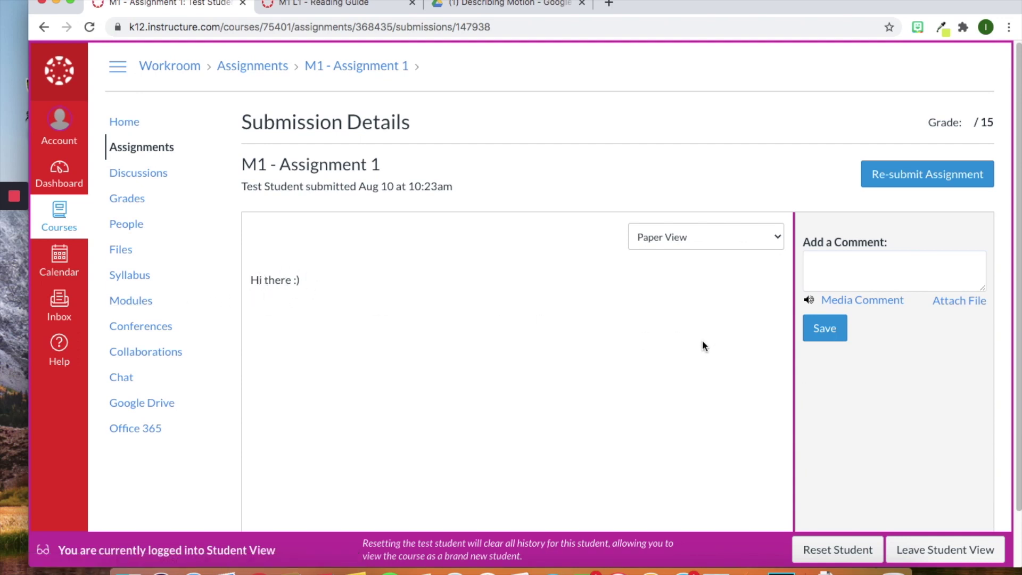
scroll(702, 345, "down", 1)
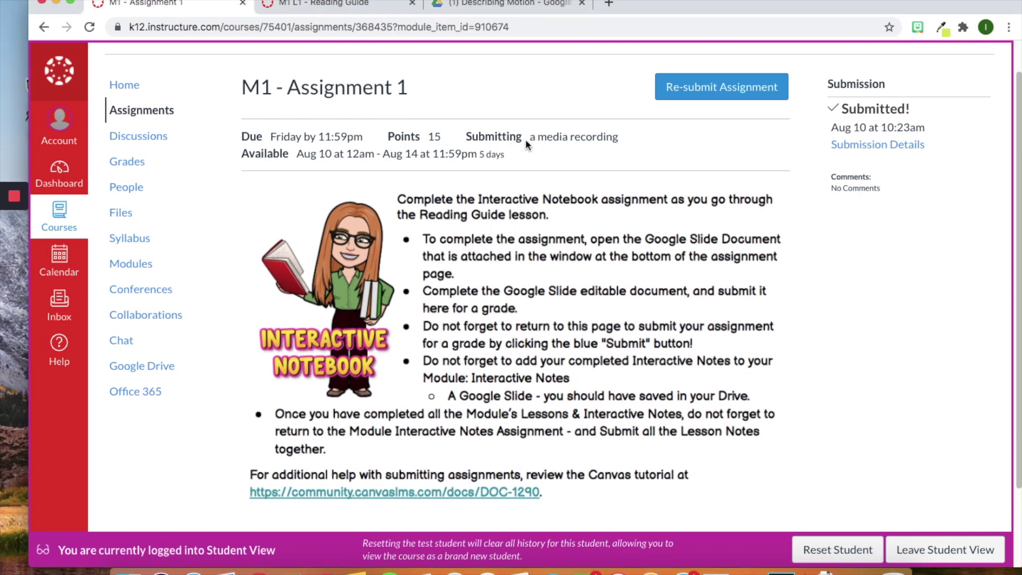
Point out the media recording submission type, start a re-submission, and open the media recorder
left_click_drag(525, 139, 622, 137)
left_click(726, 182)
left_click(721, 90)
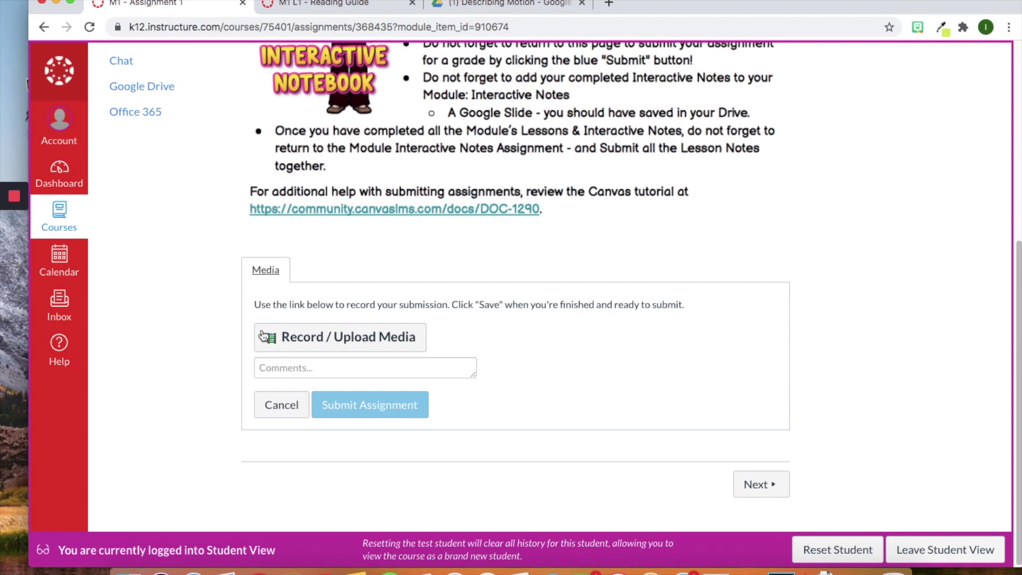
left_click(281, 346)
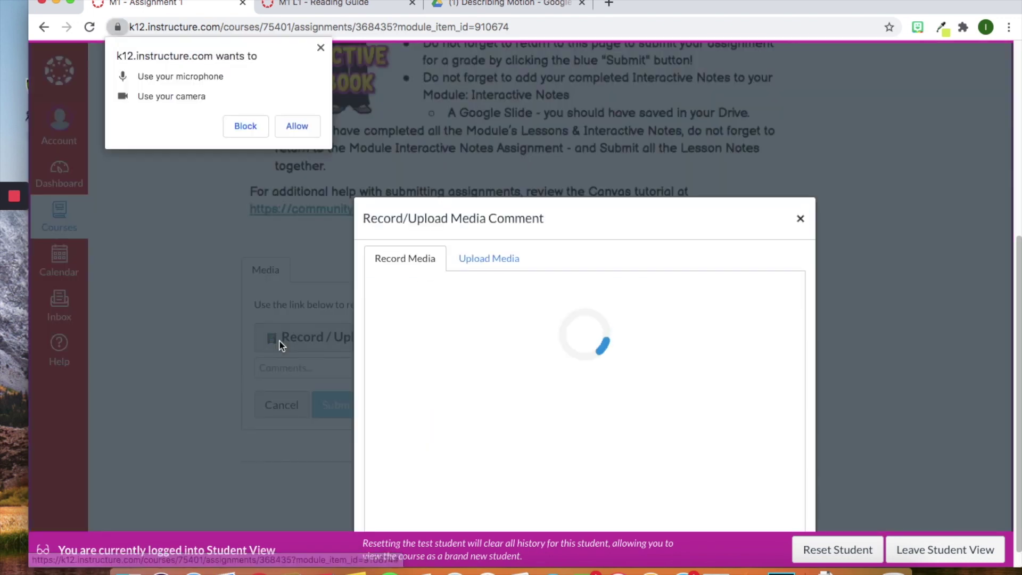
Allow camera access, record, review and save a short webcam video, then submit it
left_click(297, 125)
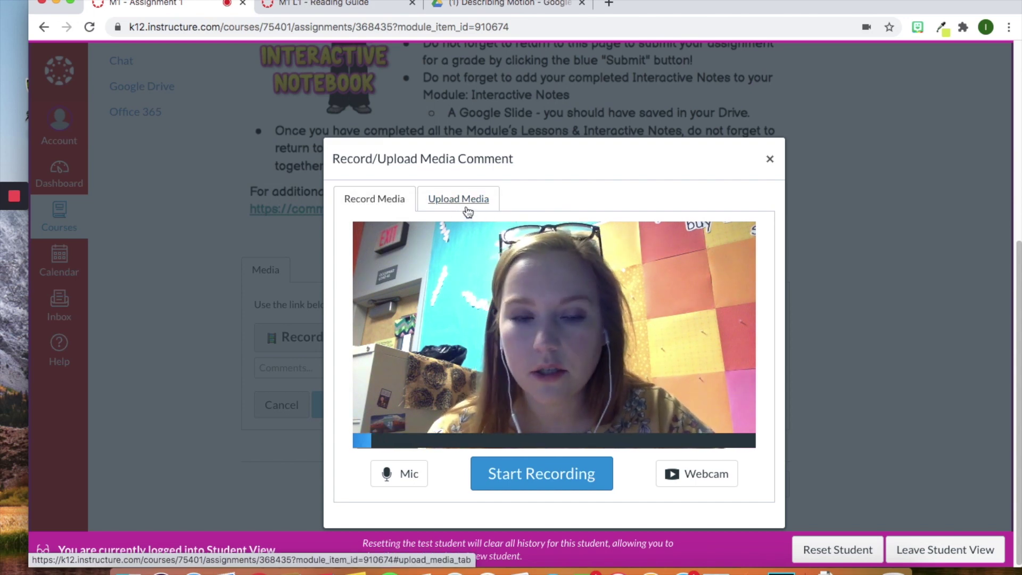
left_click(533, 477)
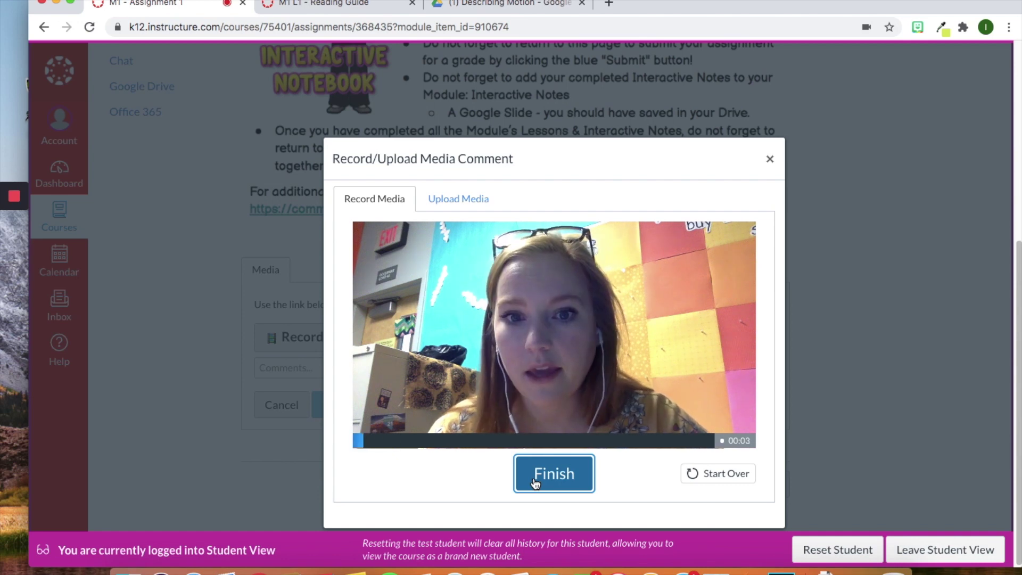
left_click(536, 482)
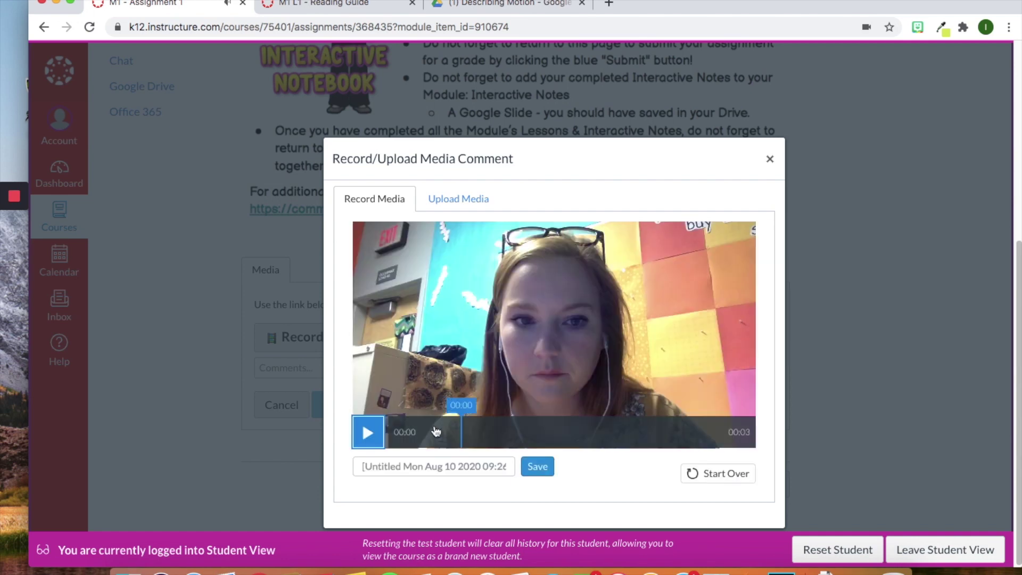
left_click(368, 432)
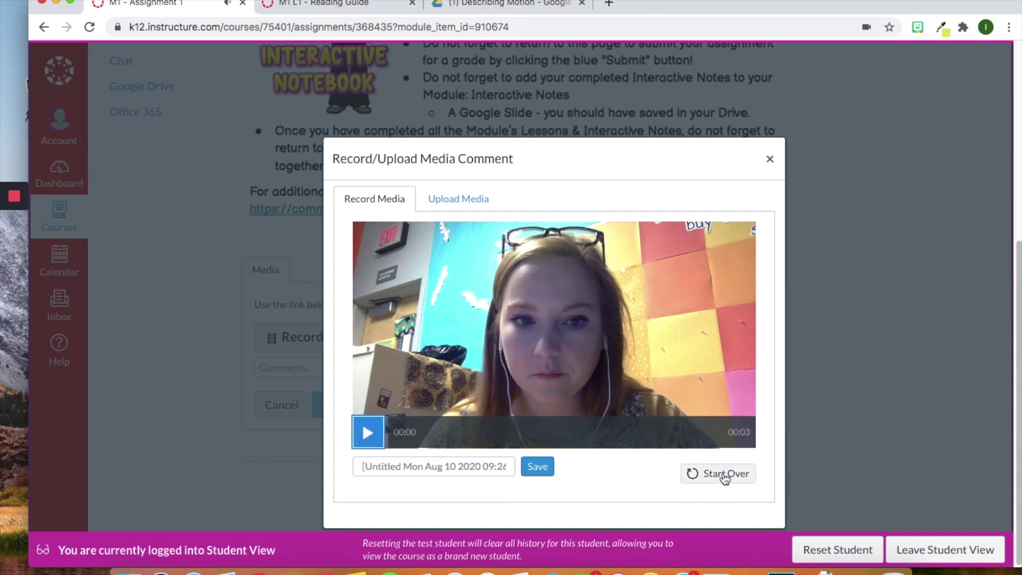
left_click(537, 467)
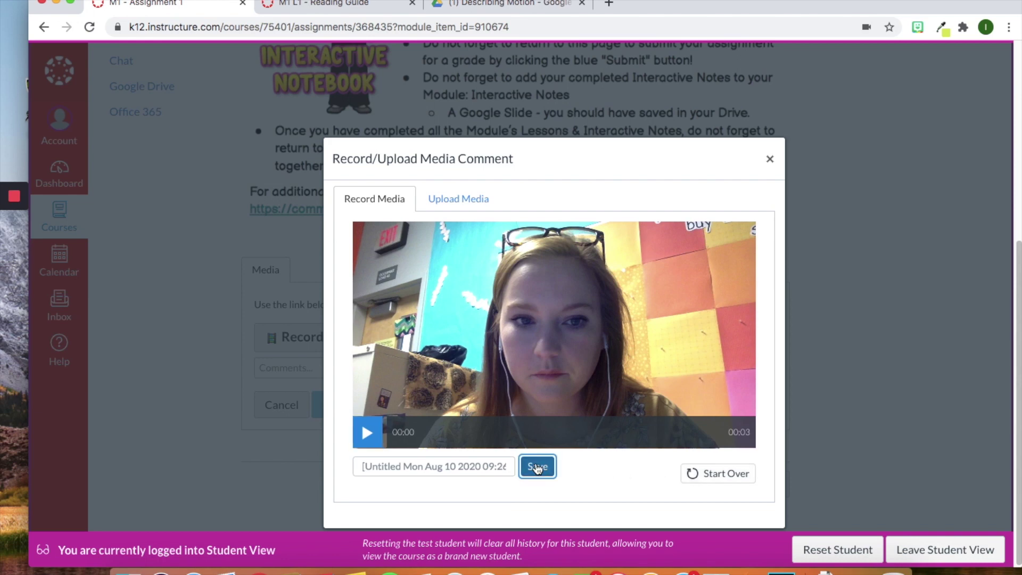
left_click(537, 467)
scroll(690, 487, "down", 1)
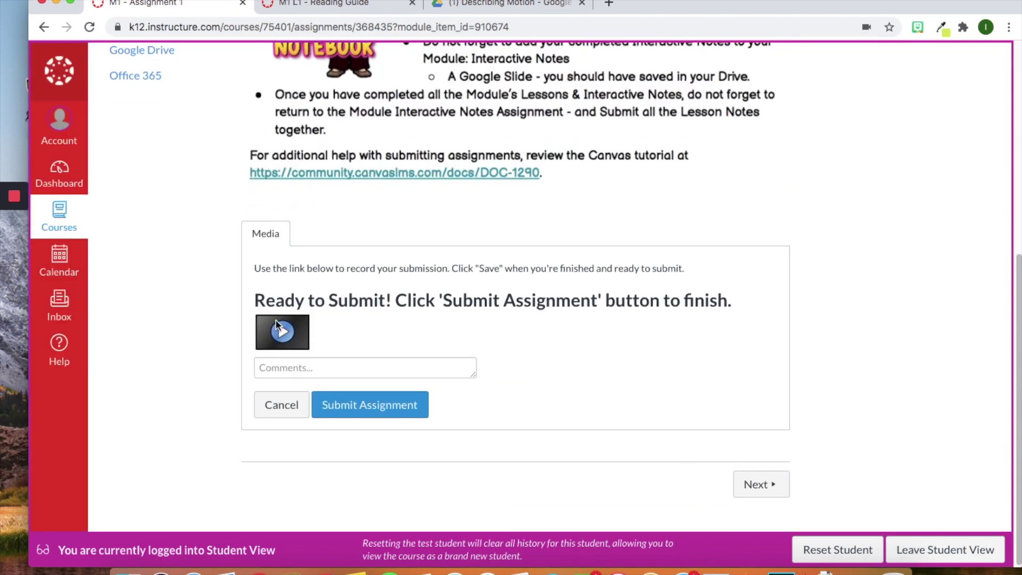
left_click(299, 371)
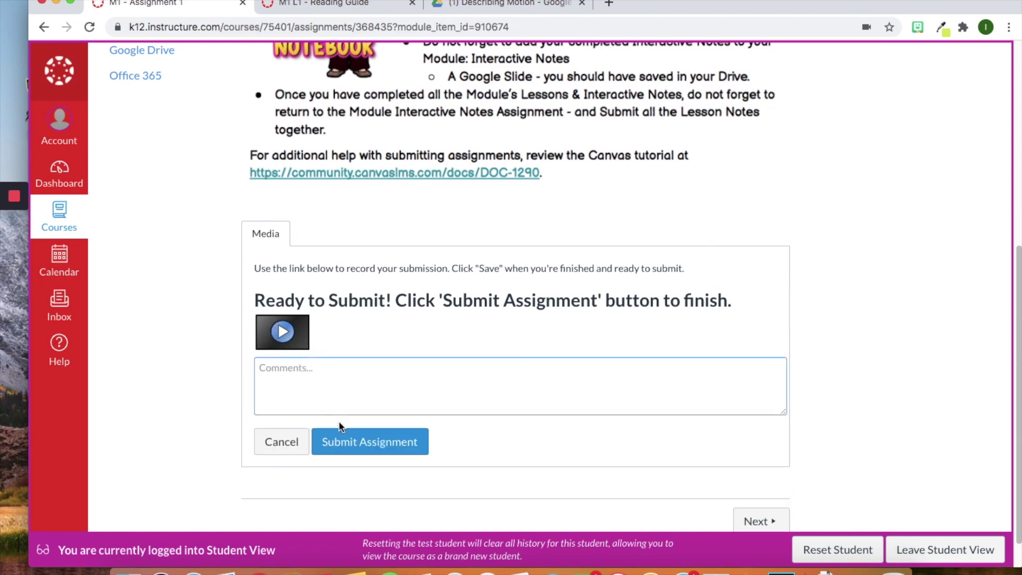
left_click(381, 440)
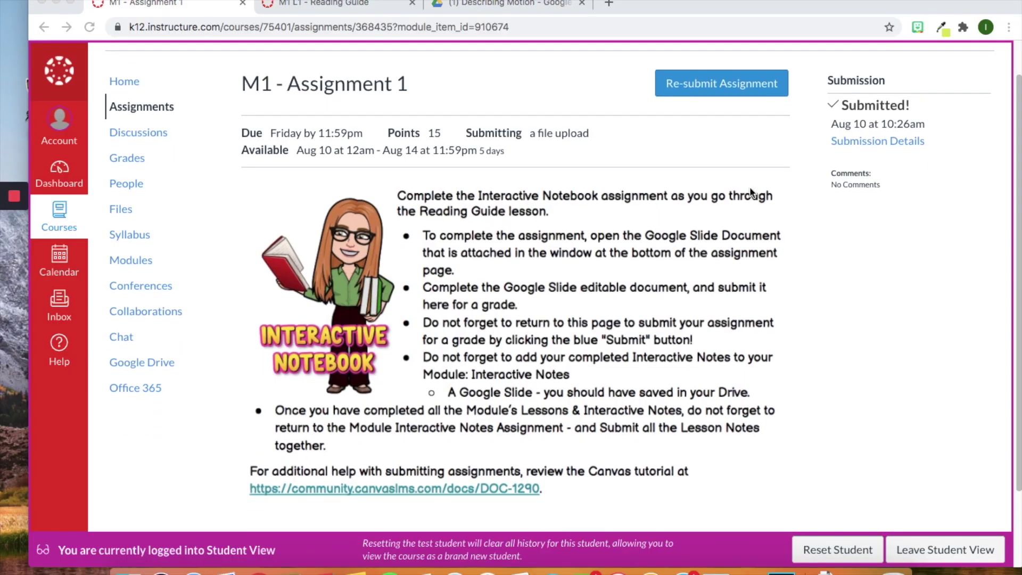
Start a file-upload resubmission, cancel the file chooser, and find Google Drive unavailable in Student View
left_click(541, 137)
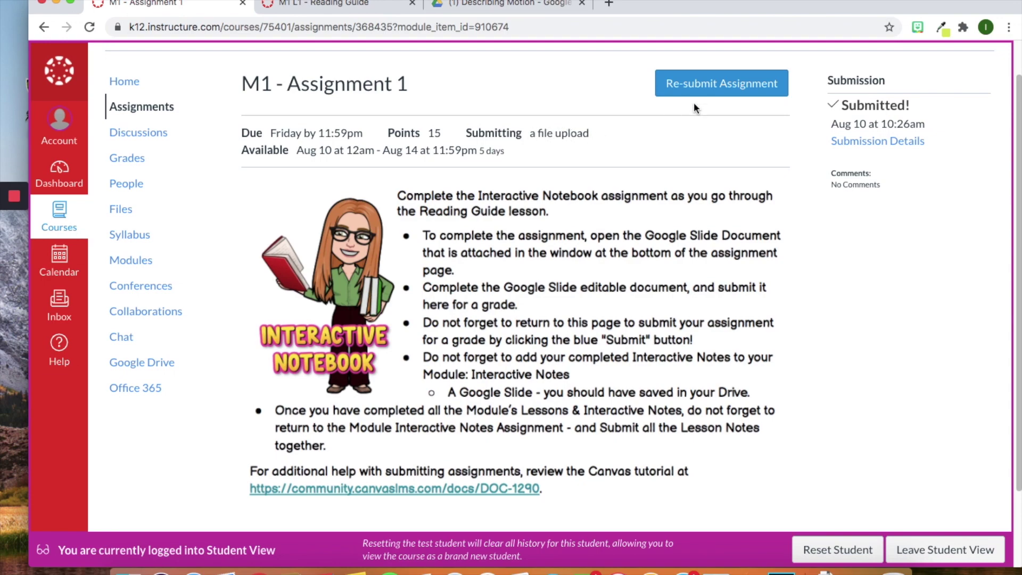
left_click(707, 88)
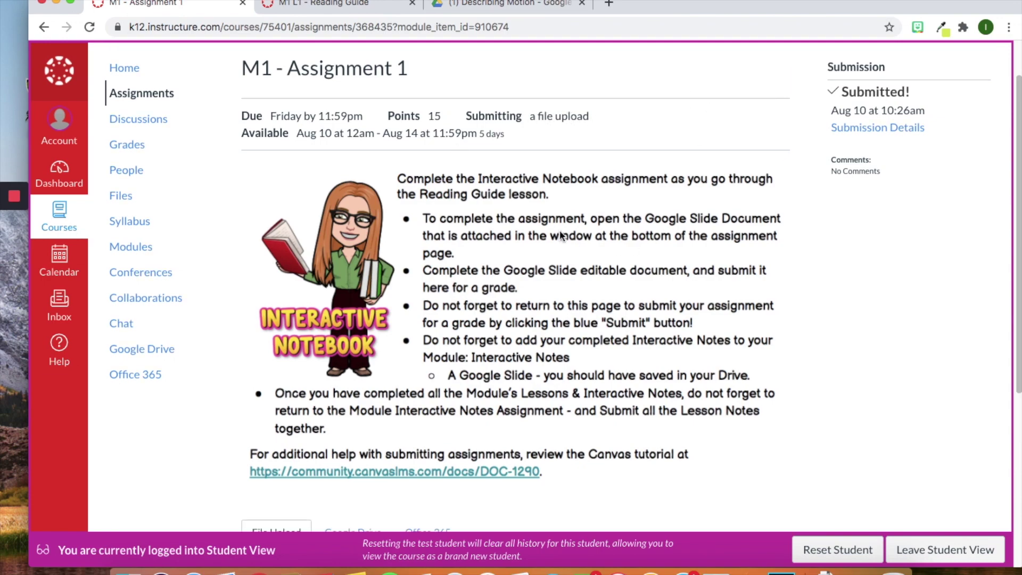
scroll(568, 231, "down", 5)
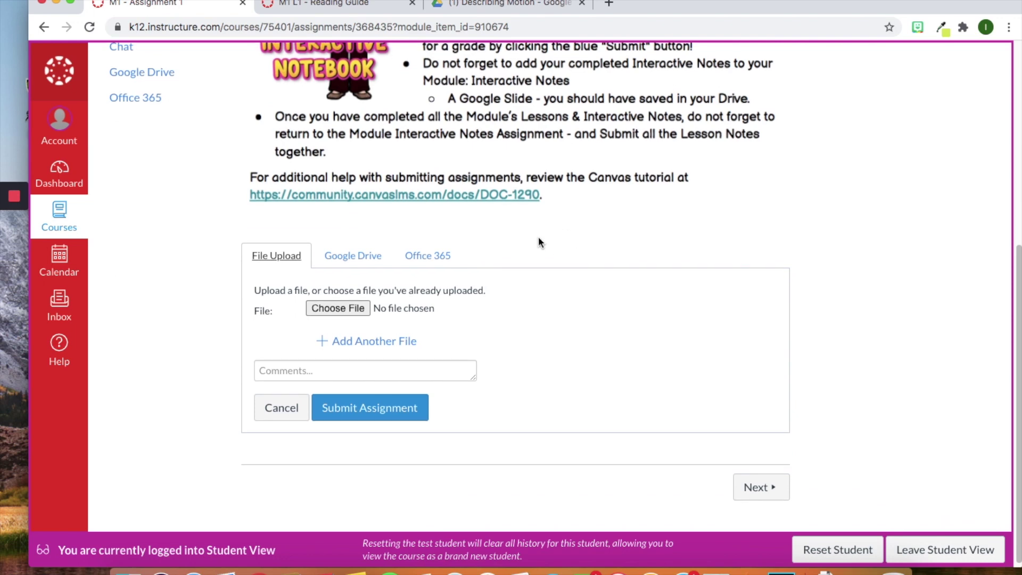
left_click(334, 313)
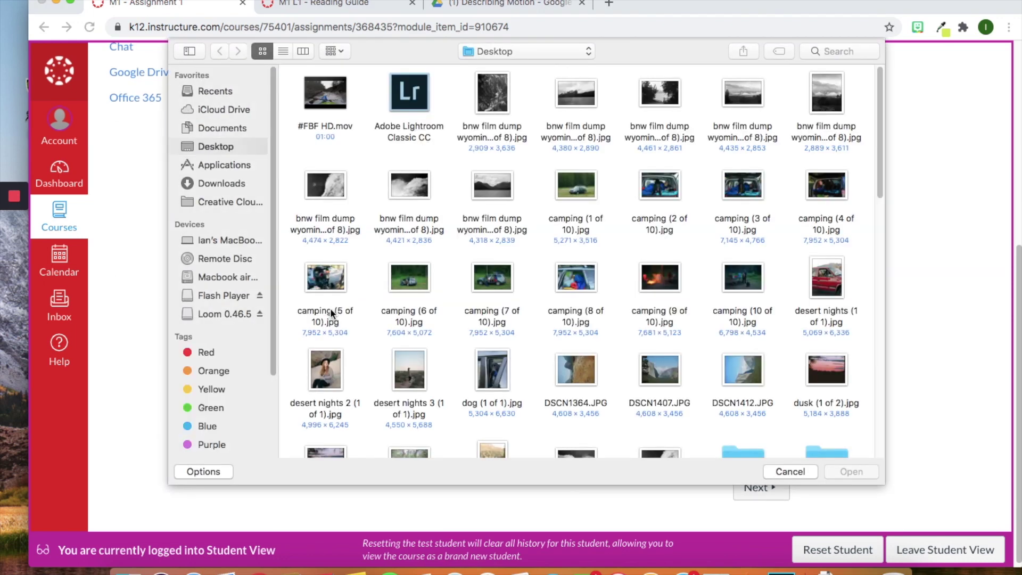
left_click(804, 470)
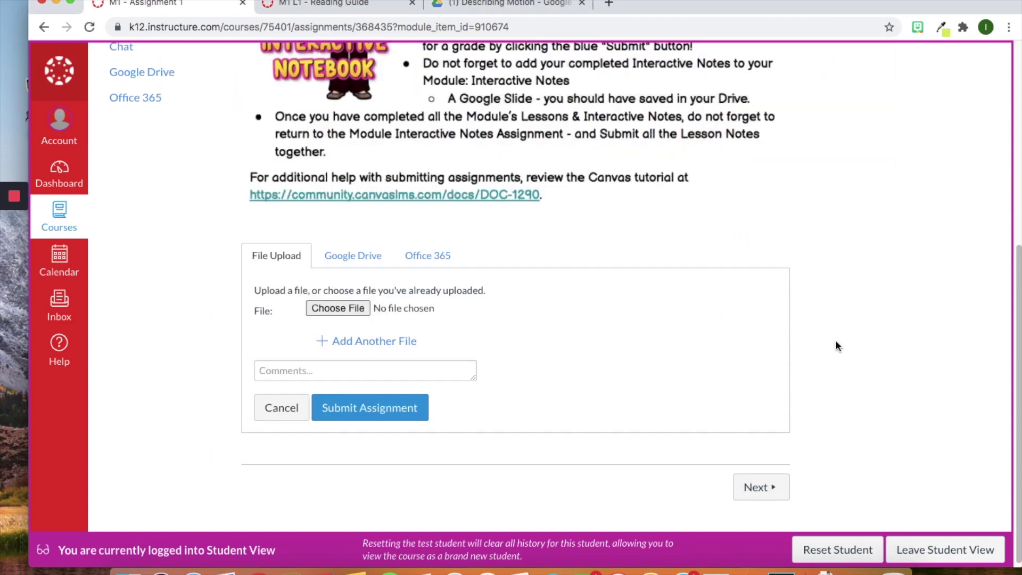
left_click(365, 263)
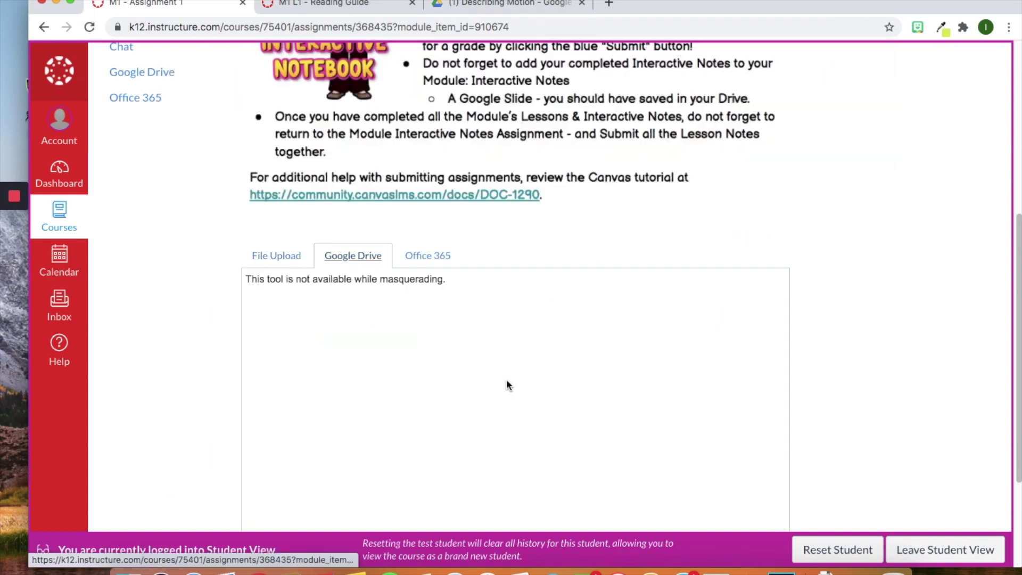
scroll(435, 340, "down", 1)
scroll(434, 339, "down", 2)
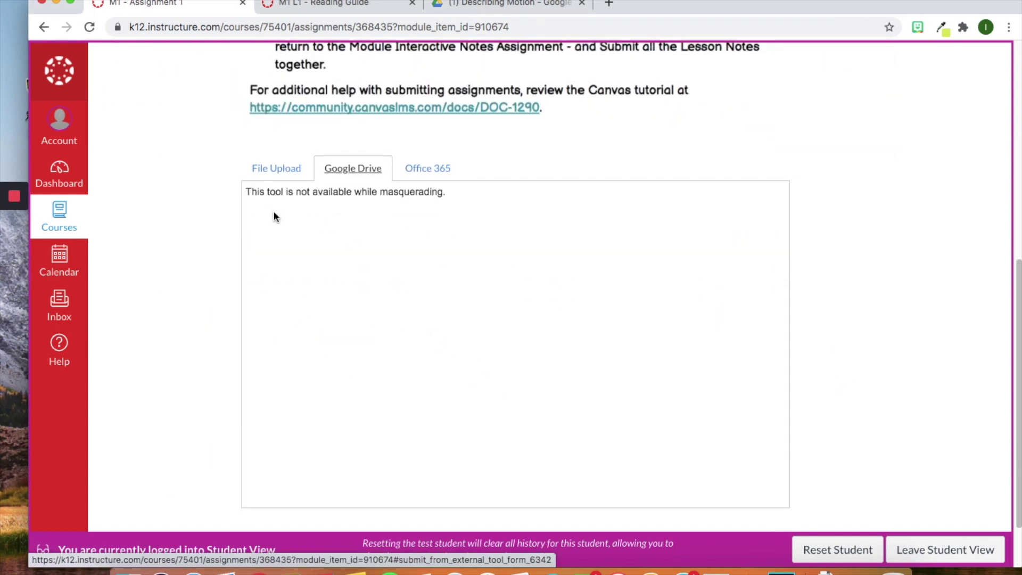
left_click_drag(254, 194, 452, 207)
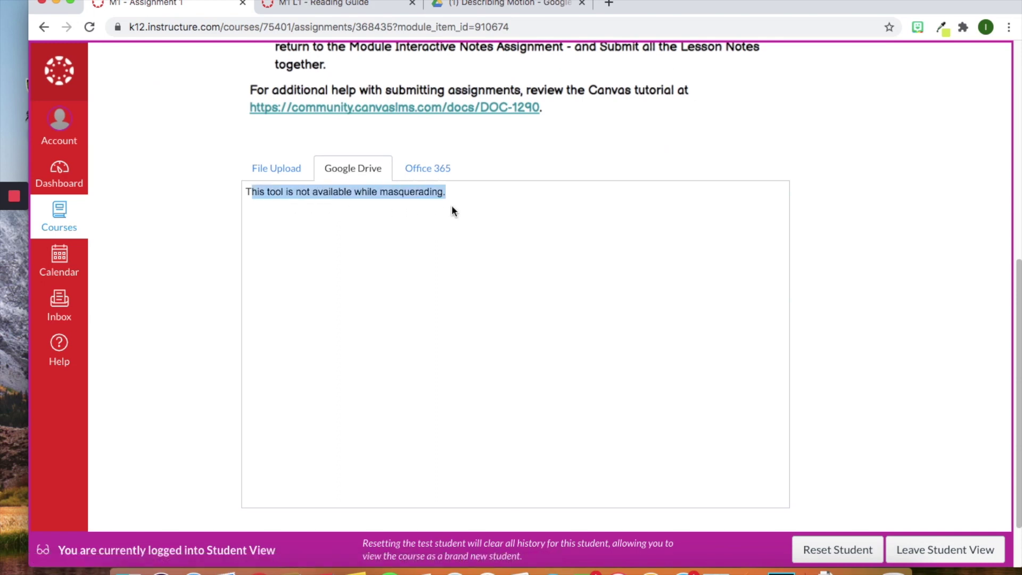
left_click(943, 534)
Try Office 365, return to File Upload, and submit with no file attached
left_click(426, 159)
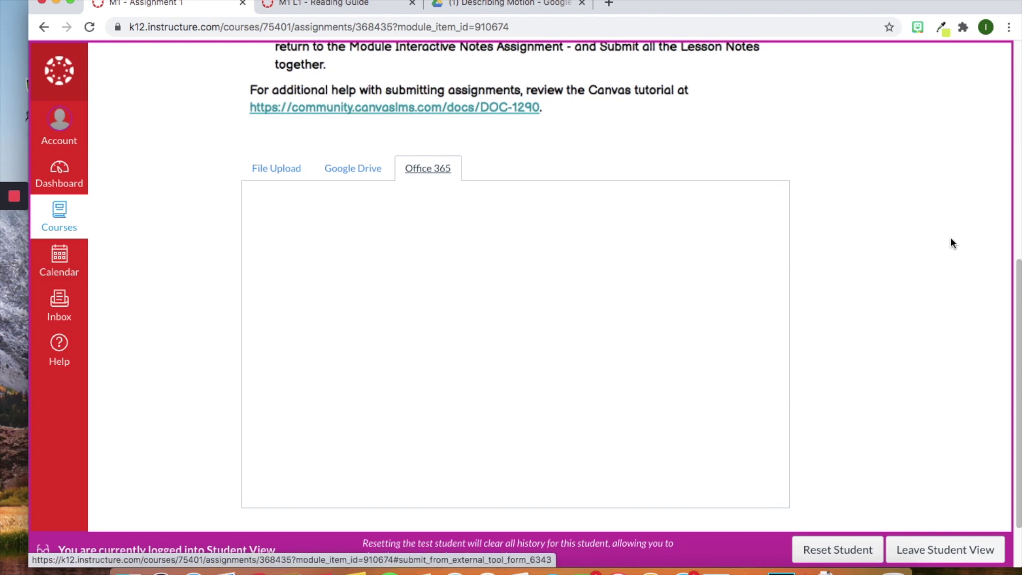
scroll(950, 237, "down", 1)
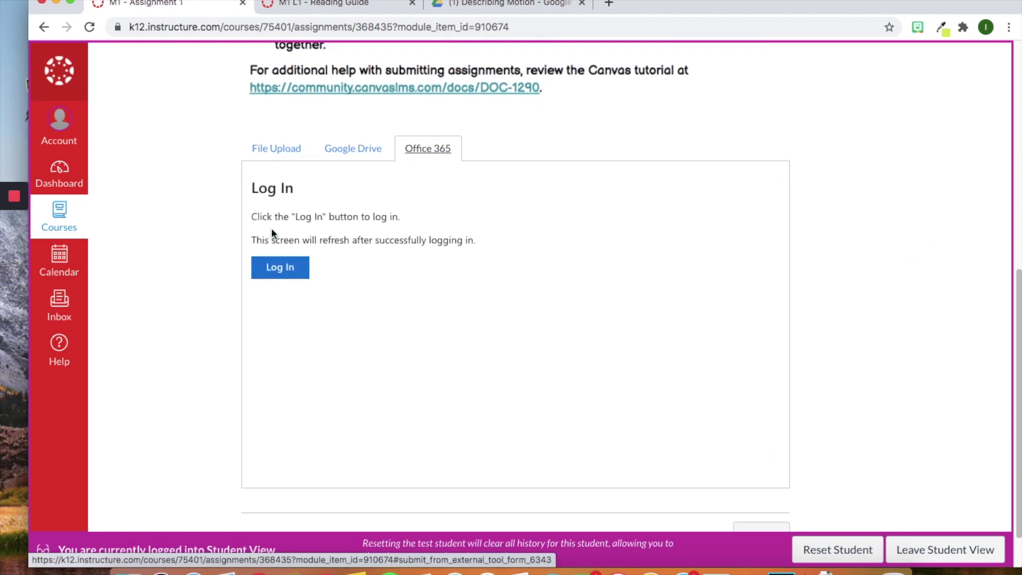
left_click(341, 150)
left_click(269, 151)
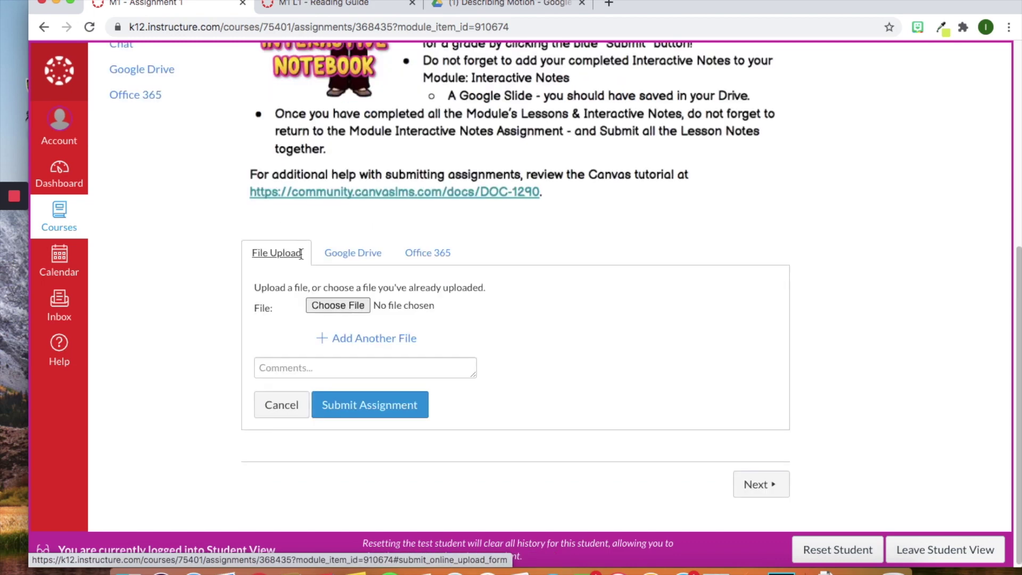
left_click(349, 309)
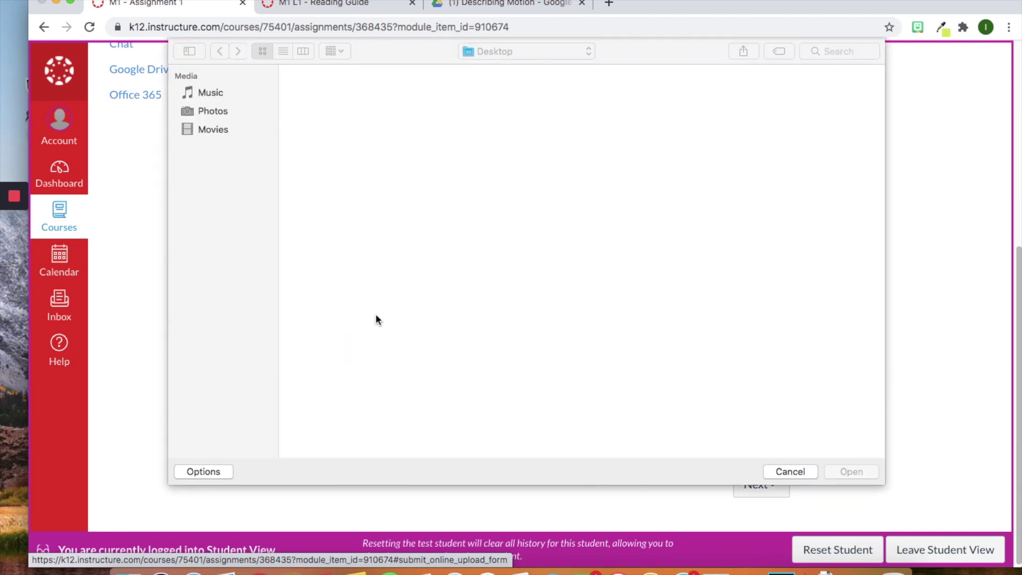
left_click(790, 472)
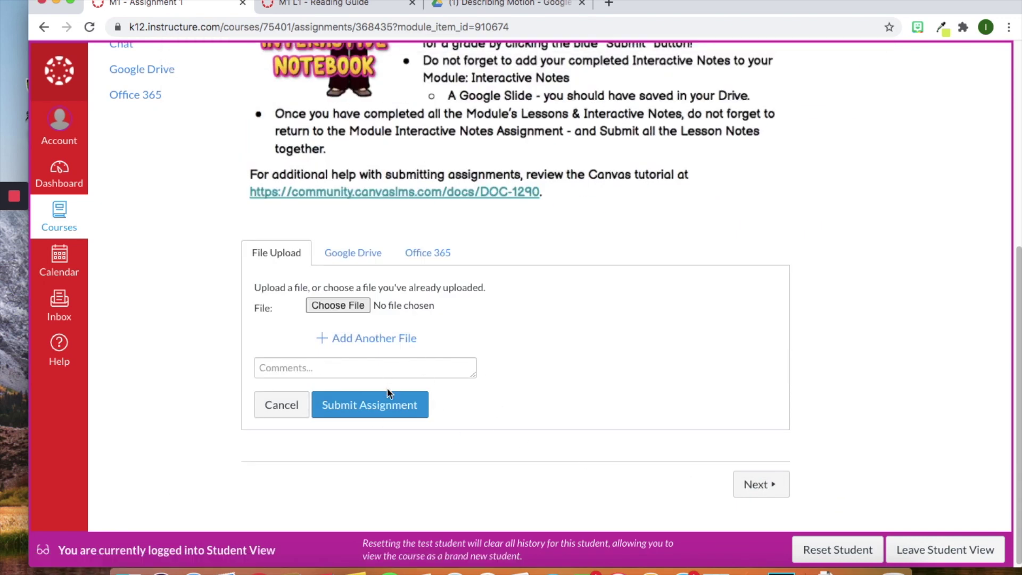
left_click(380, 408)
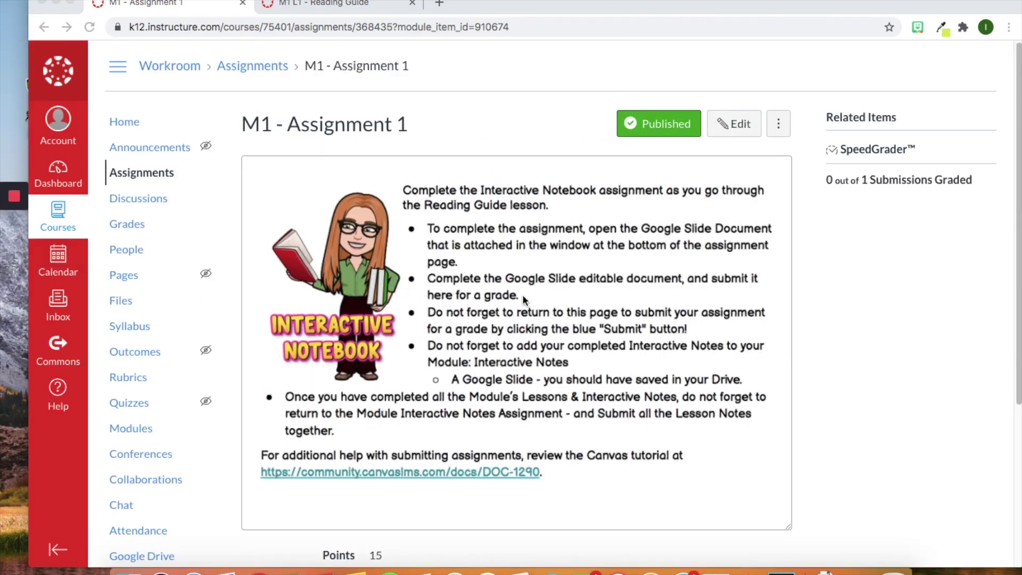
Scroll down the M1 - Assignment 1 page toward the Leave Student View option
scroll(527, 304, "down", 1)
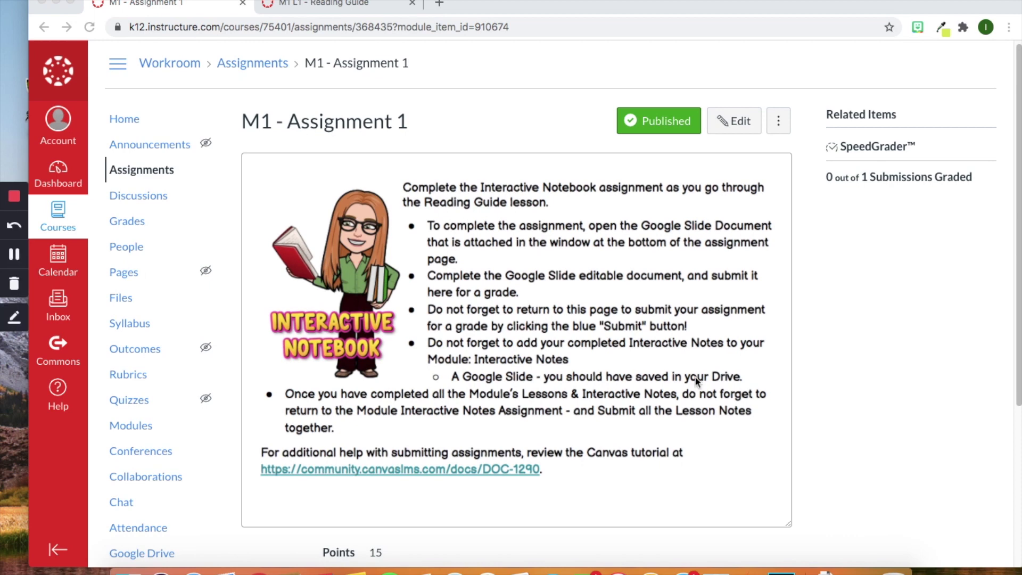
scroll(732, 327, "down", 3)
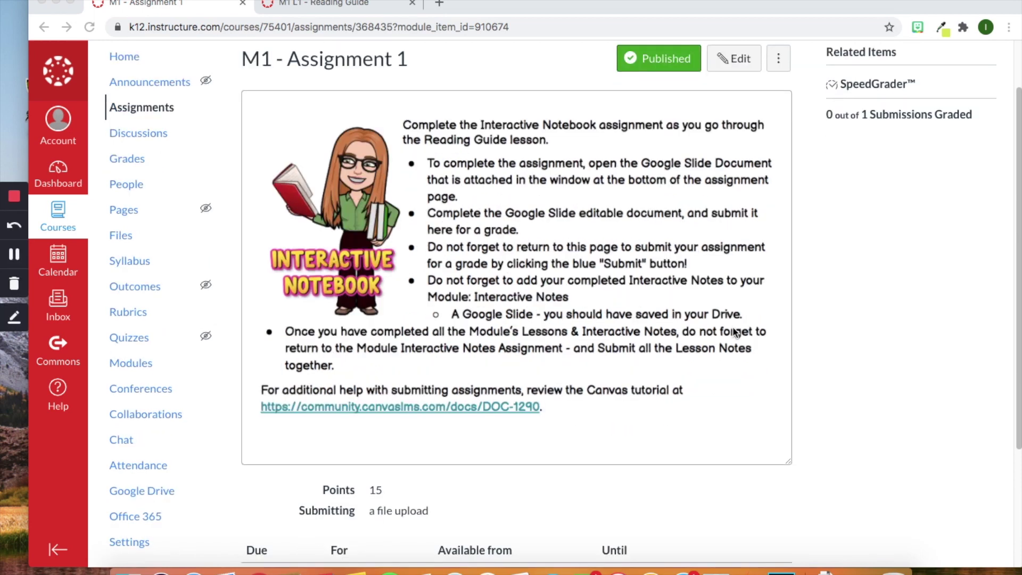